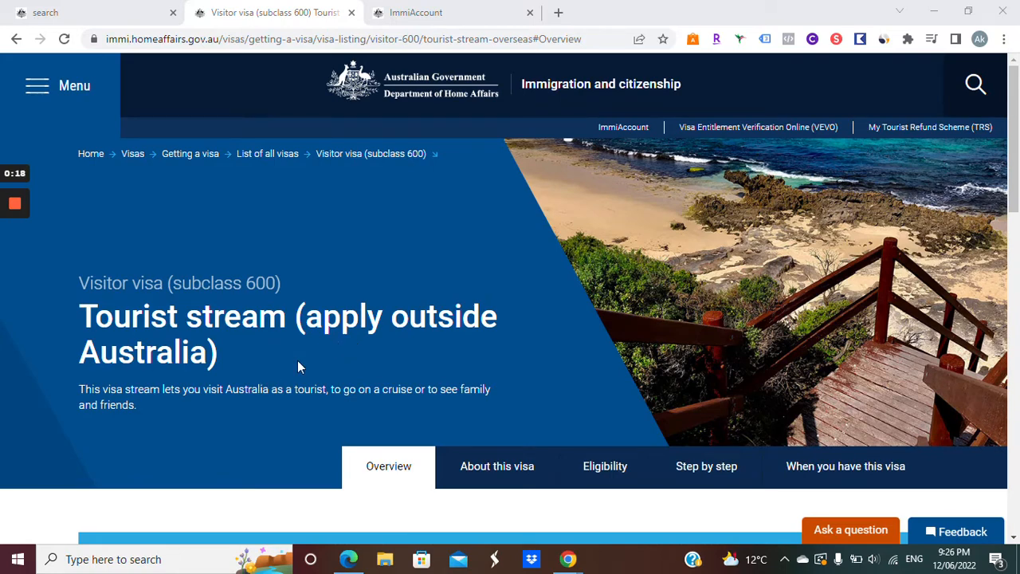
Switch to the ImmiAccount login page and start creating a new ImmiAccount.
left_click_drag(1012, 135, 1011, 279)
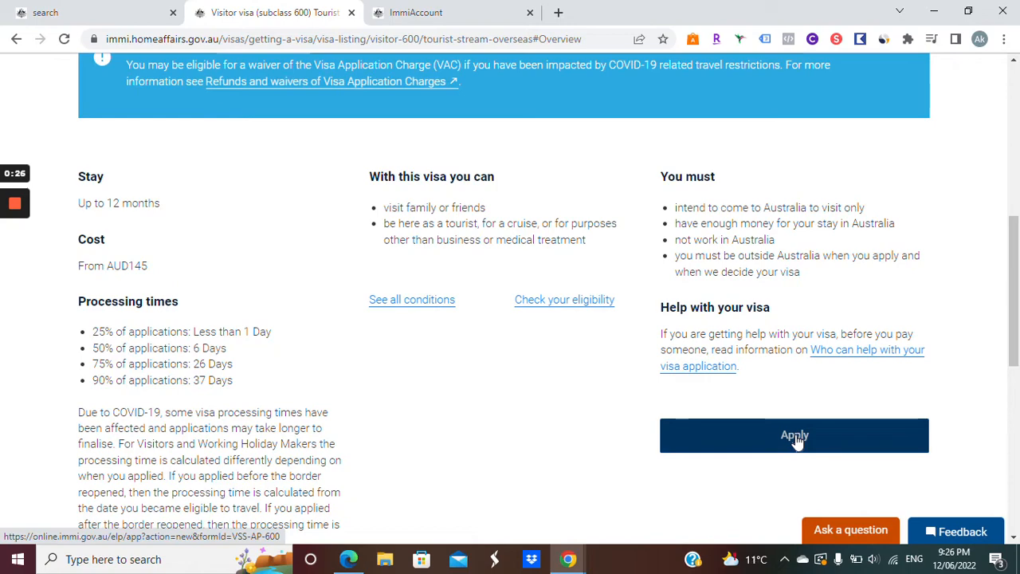
left_click(442, 8)
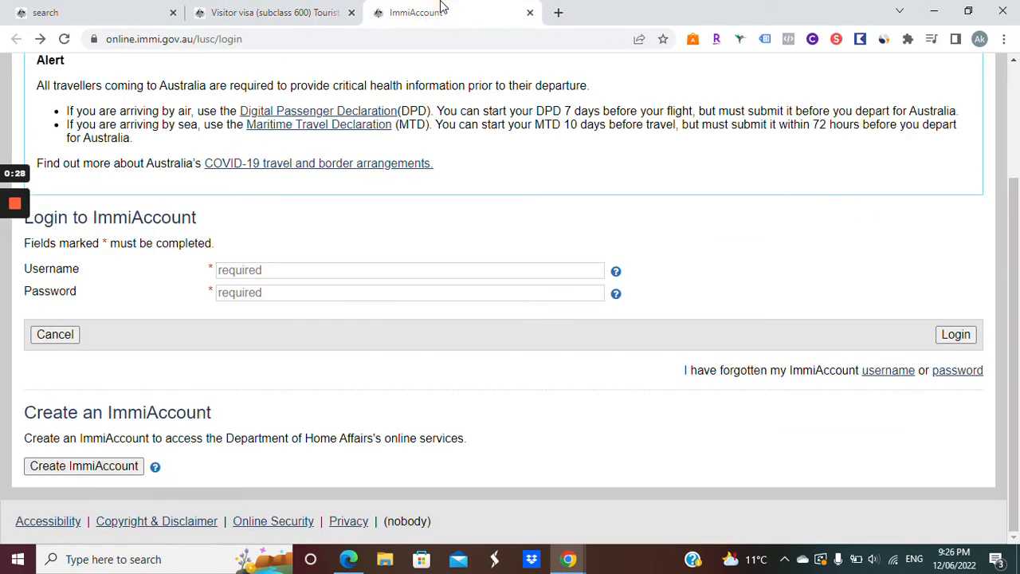
scroll(811, 187, "up", 2)
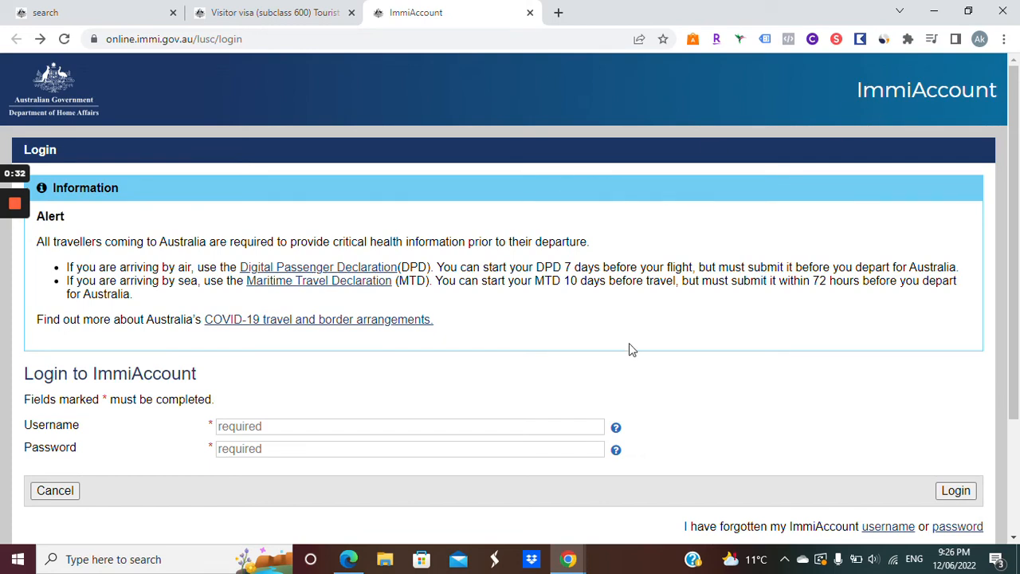
scroll(605, 343, "down", 1)
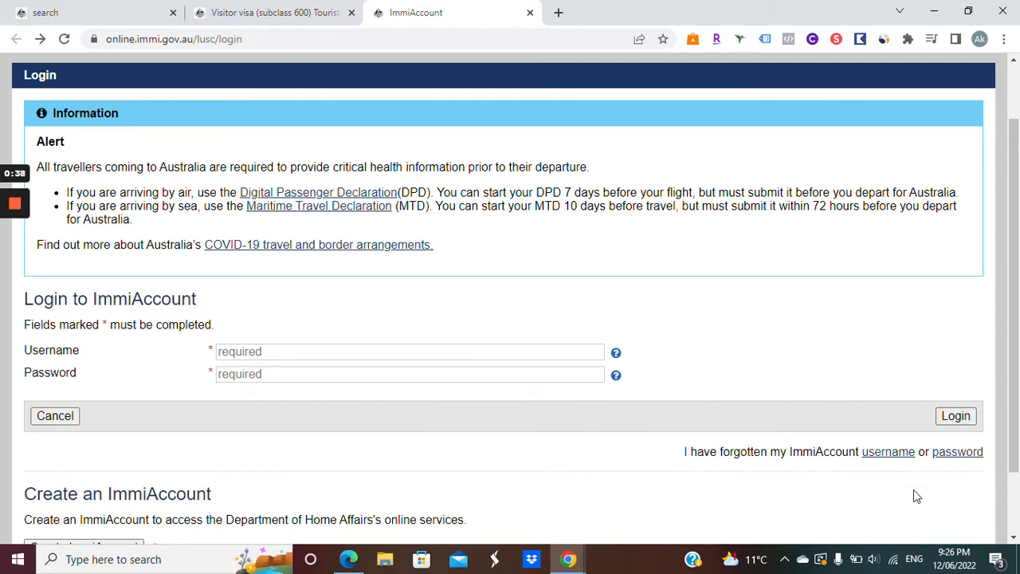
scroll(519, 428, "down", 2)
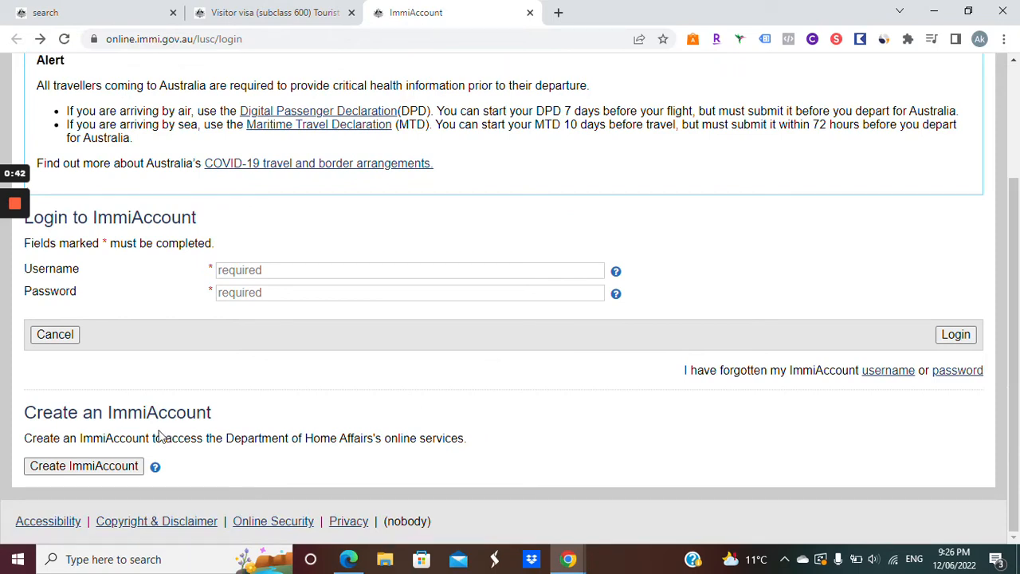
left_click(71, 466)
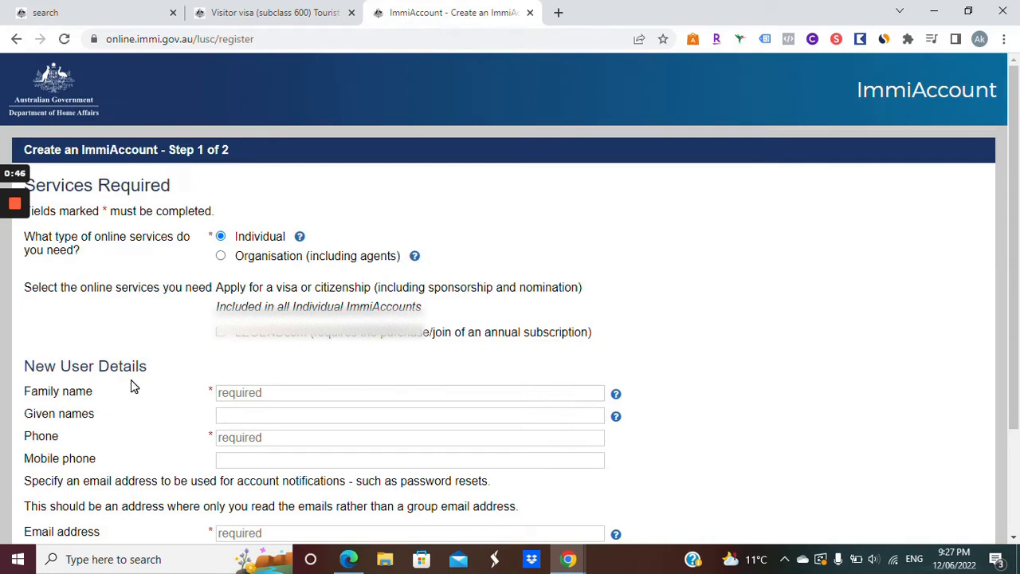
scroll(131, 379, "down", 1)
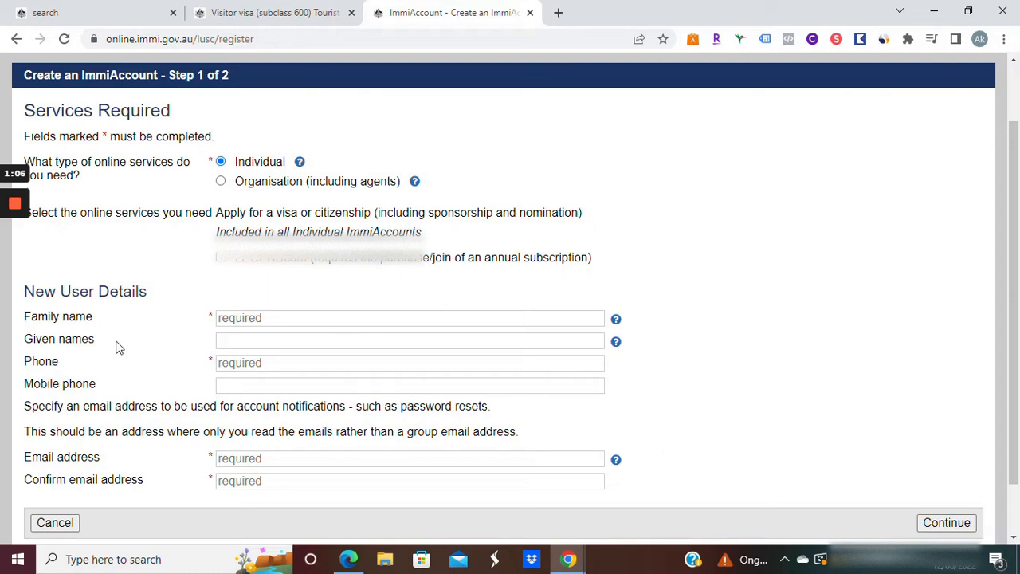
mouse_move(16, 239)
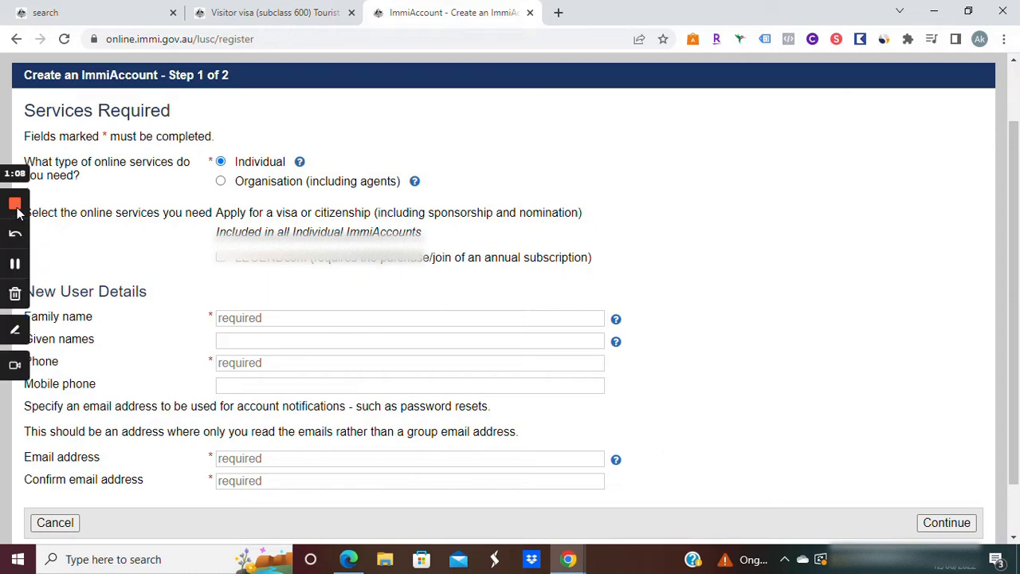
left_click(11, 265)
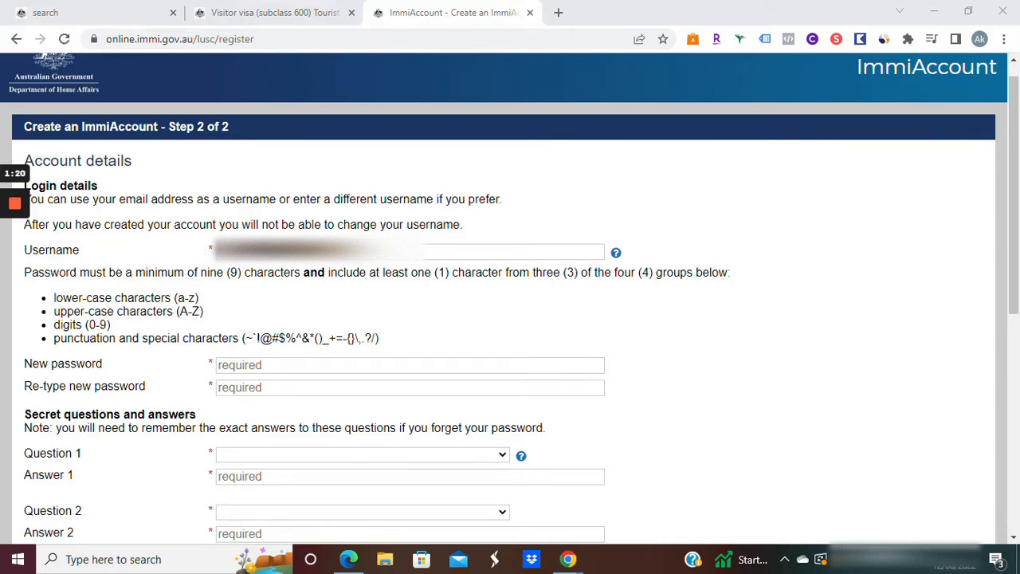
Examine the password, secret question, security alert and declaration fields on the second page of the account registration.
scroll(192, 372, "down", 2)
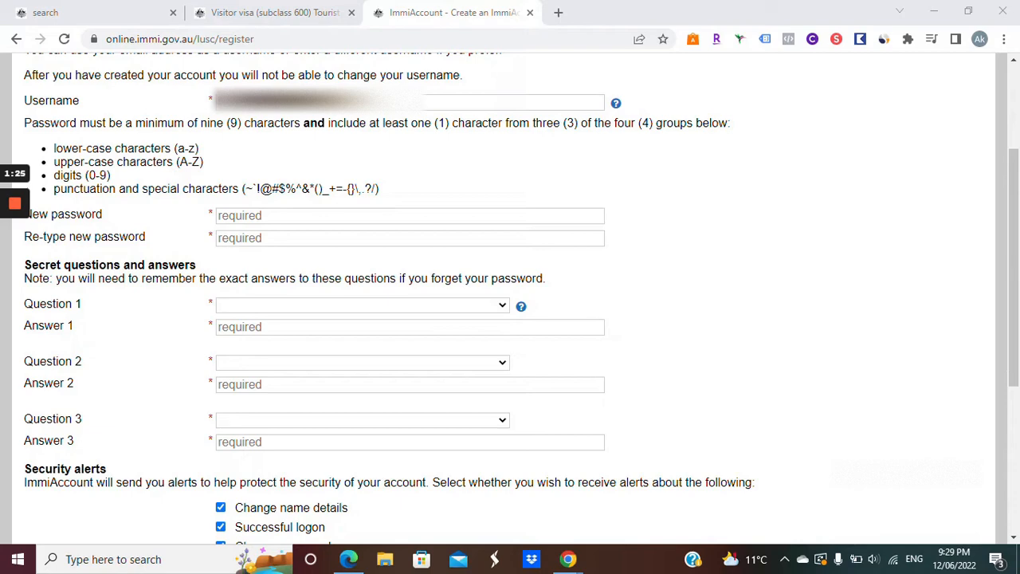
left_click(247, 215)
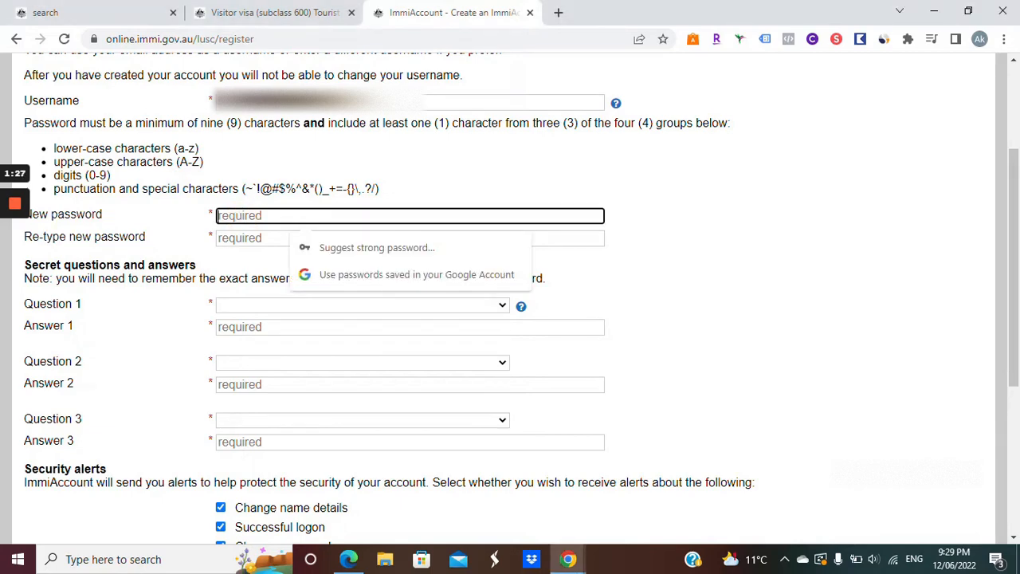
scroll(121, 331, "down", 1)
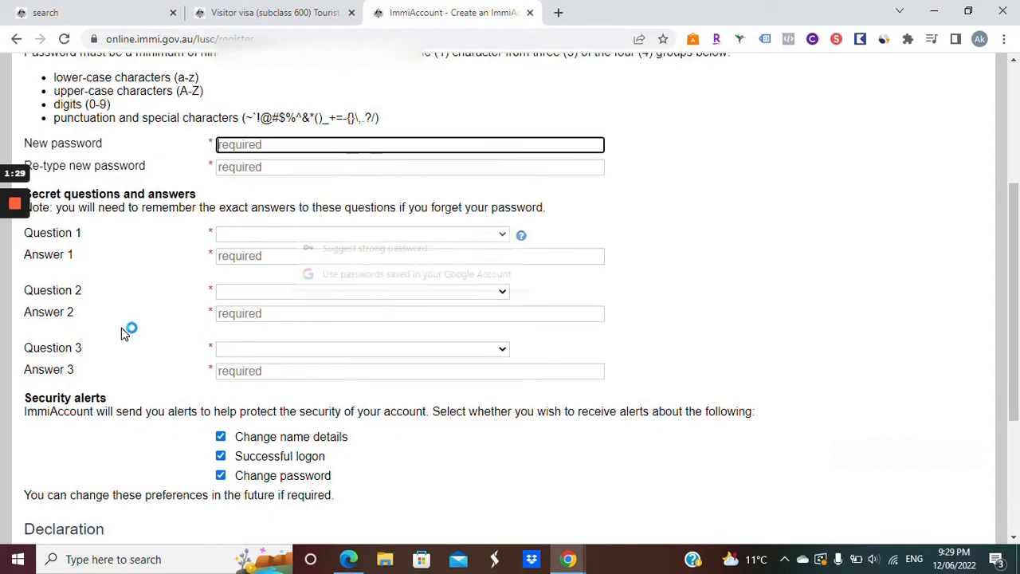
scroll(121, 327, "down", 1)
scroll(125, 334, "down", 1)
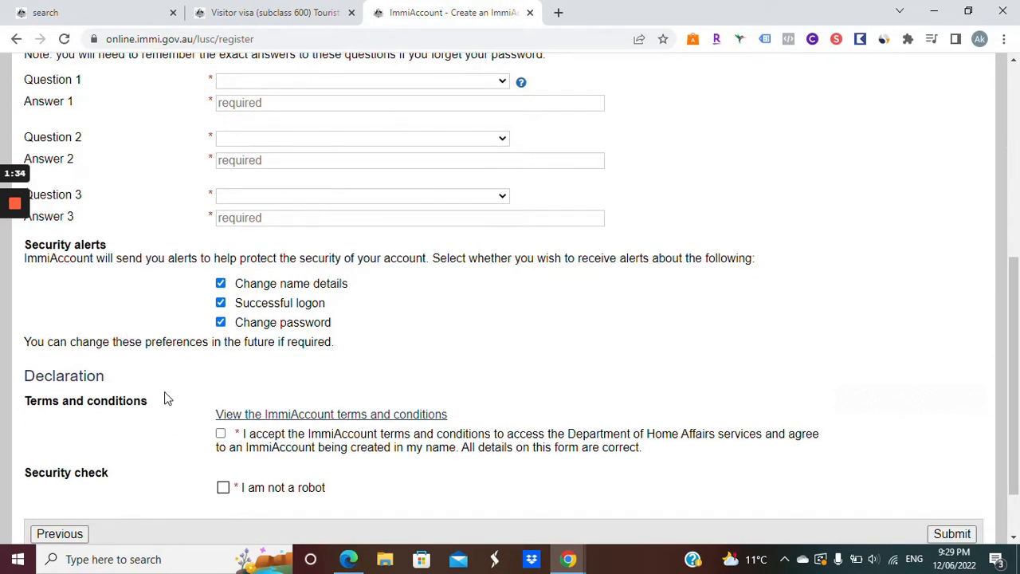
scroll(167, 398, "down", 1)
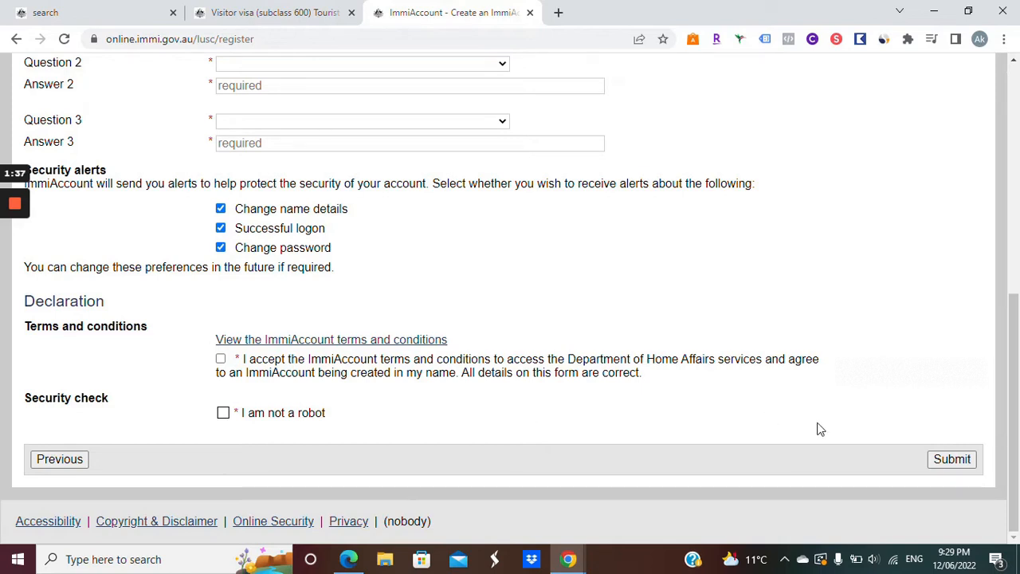
mouse_move(9, 247)
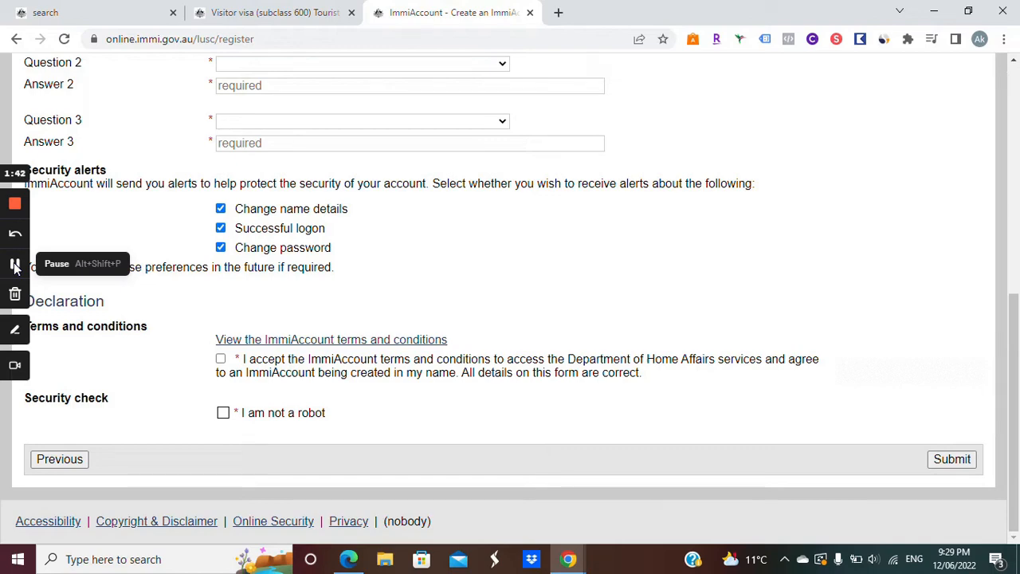
left_click(15, 265)
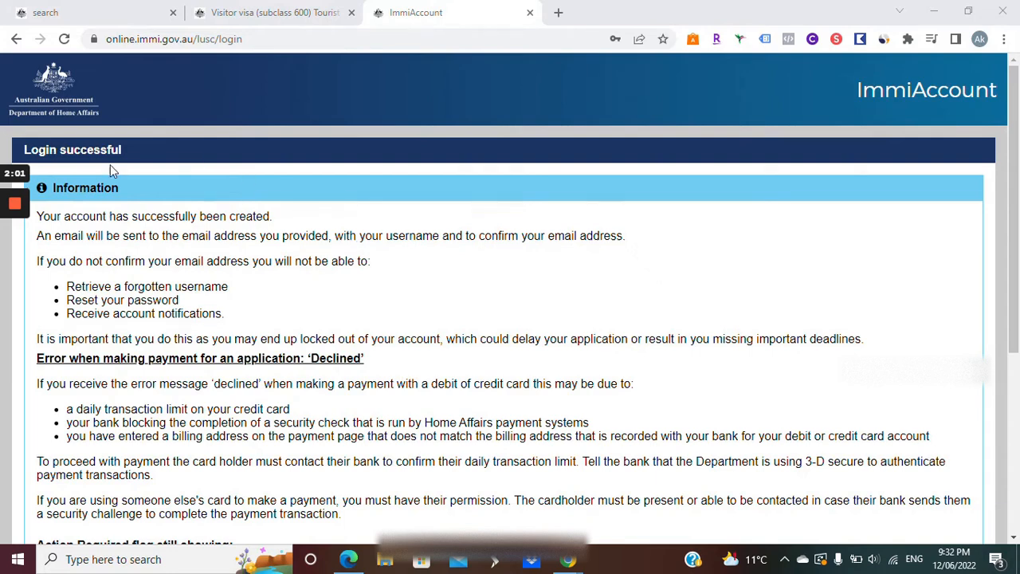
Read through the account information notice after login and continue past it.
scroll(324, 255, "down", 3)
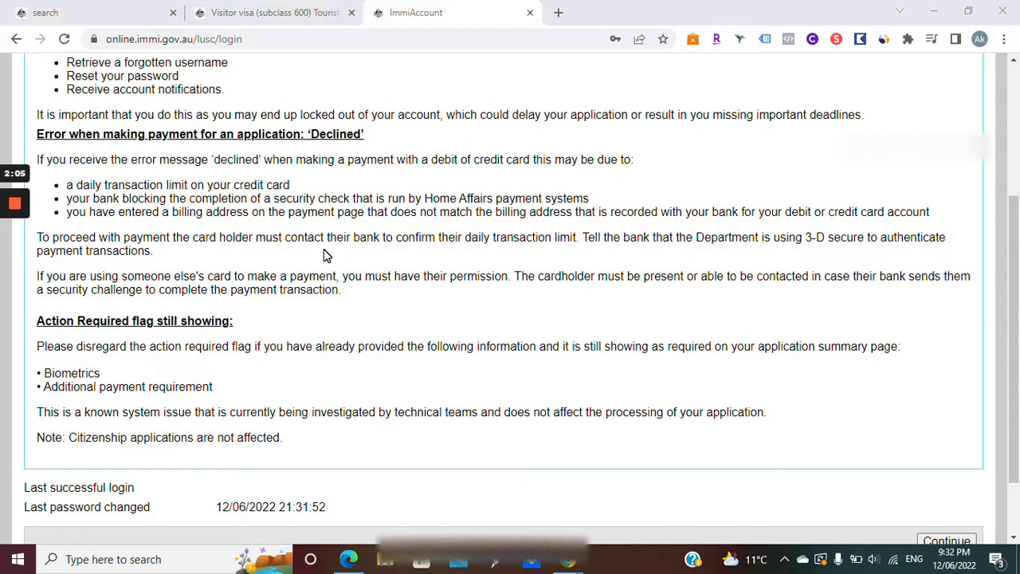
scroll(323, 255, "down", 1)
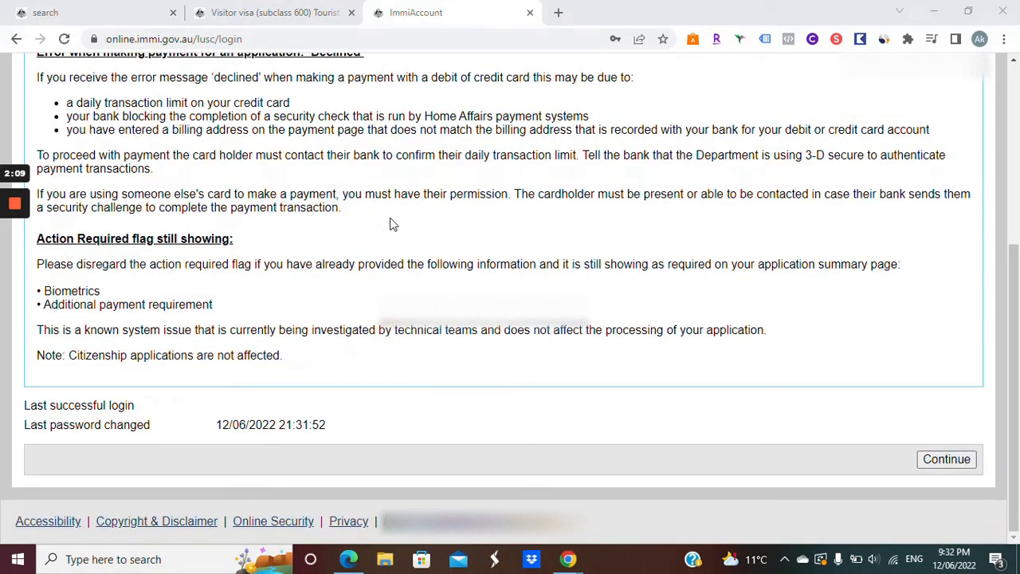
scroll(390, 224, "up", 5)
scroll(421, 228, "down", 5)
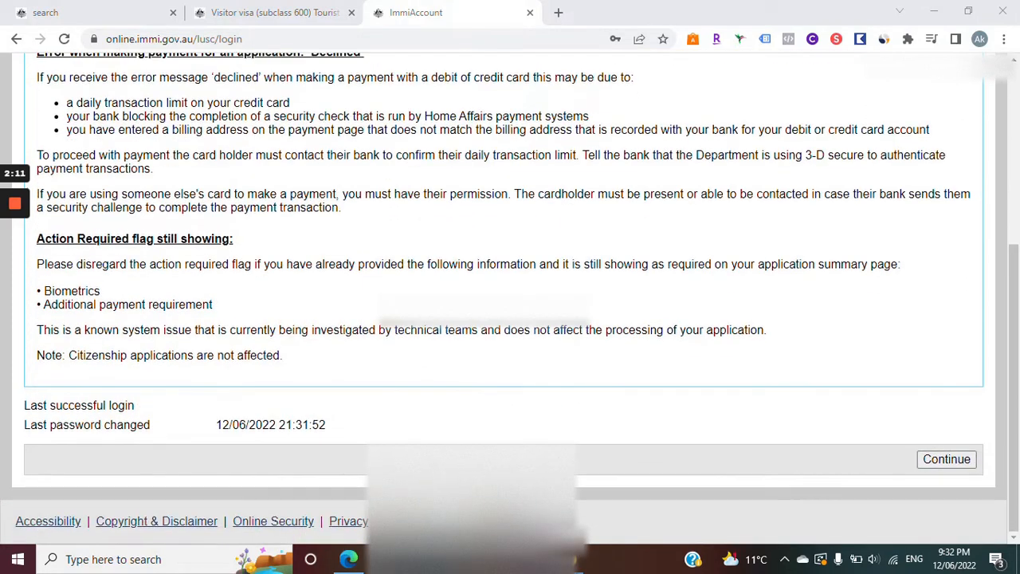
left_click(959, 459)
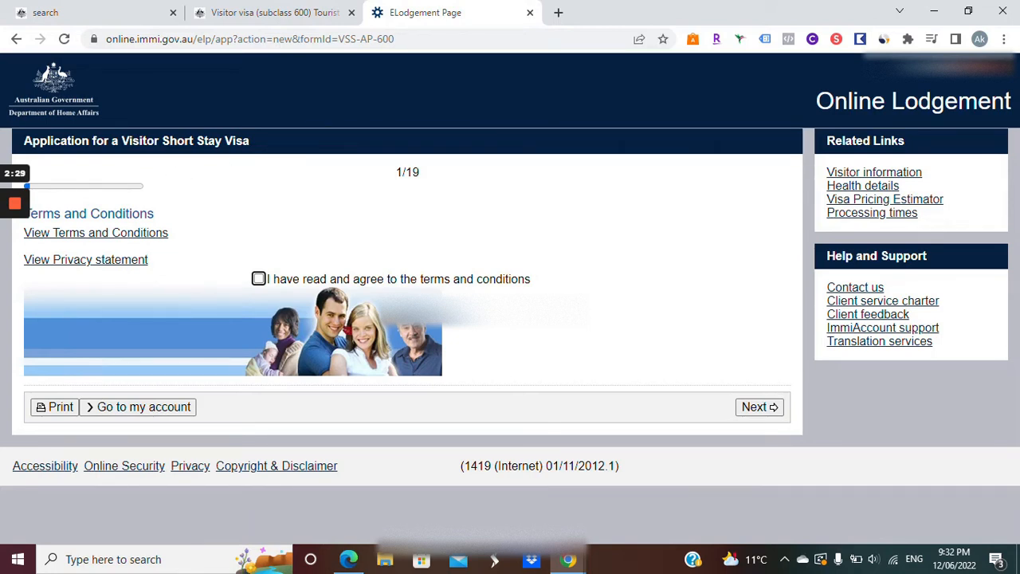
Agree to the visa application's terms and conditions, and answer Yes to the applicant being currently outside Australia.
left_click(259, 278)
left_click(768, 409)
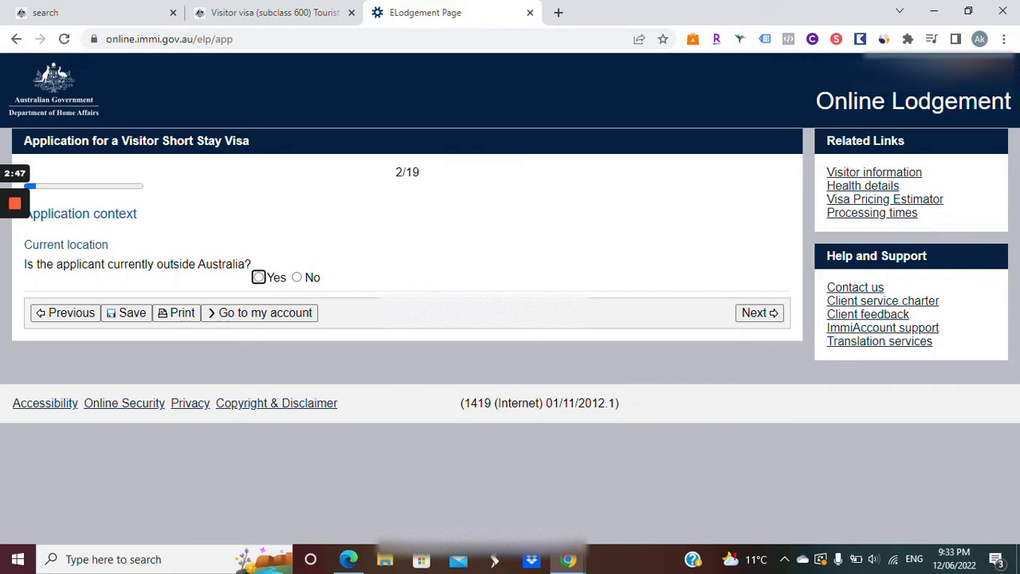
left_click(259, 278)
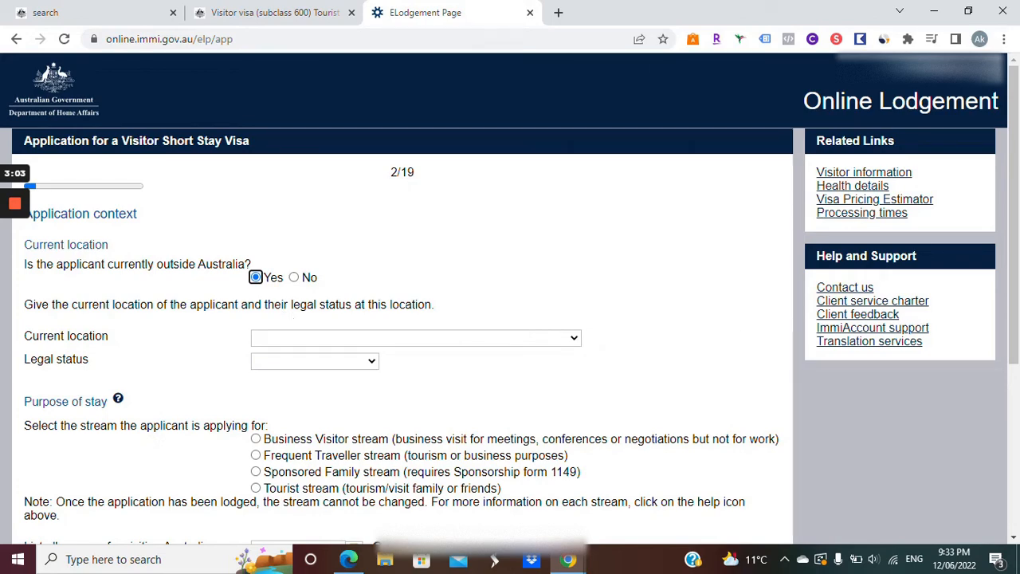
left_click(700, 301)
Look at the country choices for the current location without picking one, and set the applicant's legal status to Citizen.
scroll(717, 298, "down", 1)
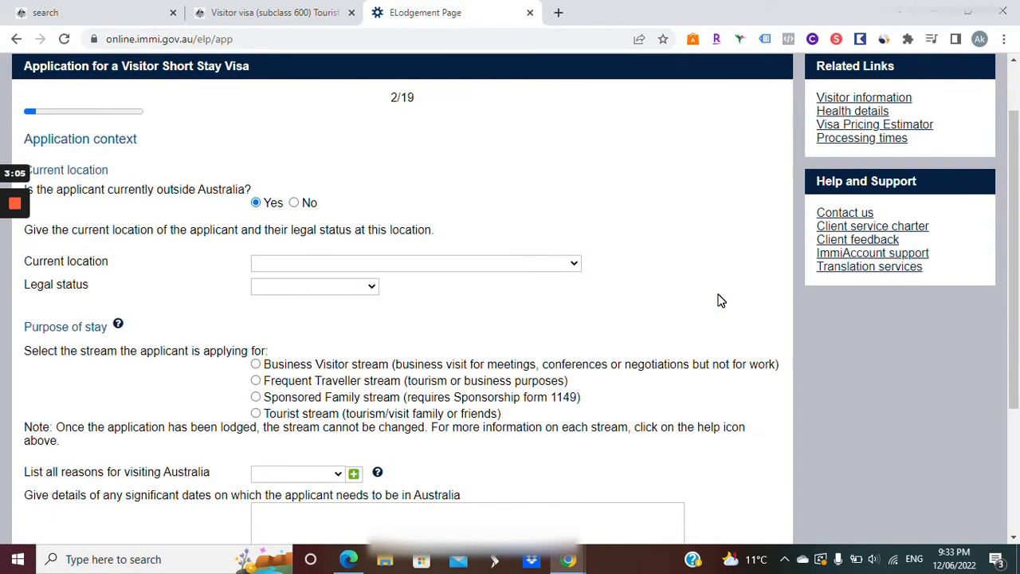
scroll(720, 298, "down", 2)
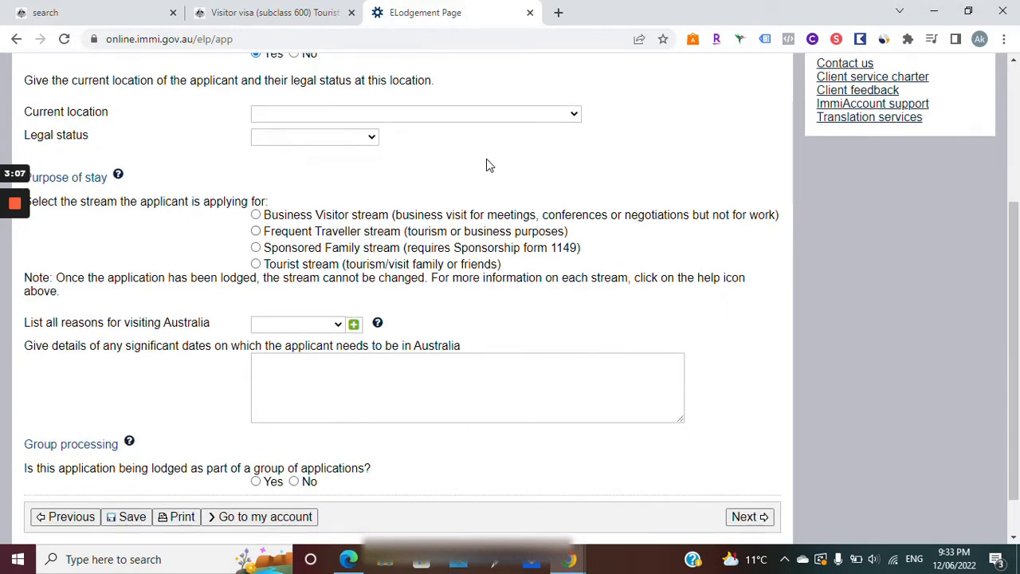
left_click(455, 118)
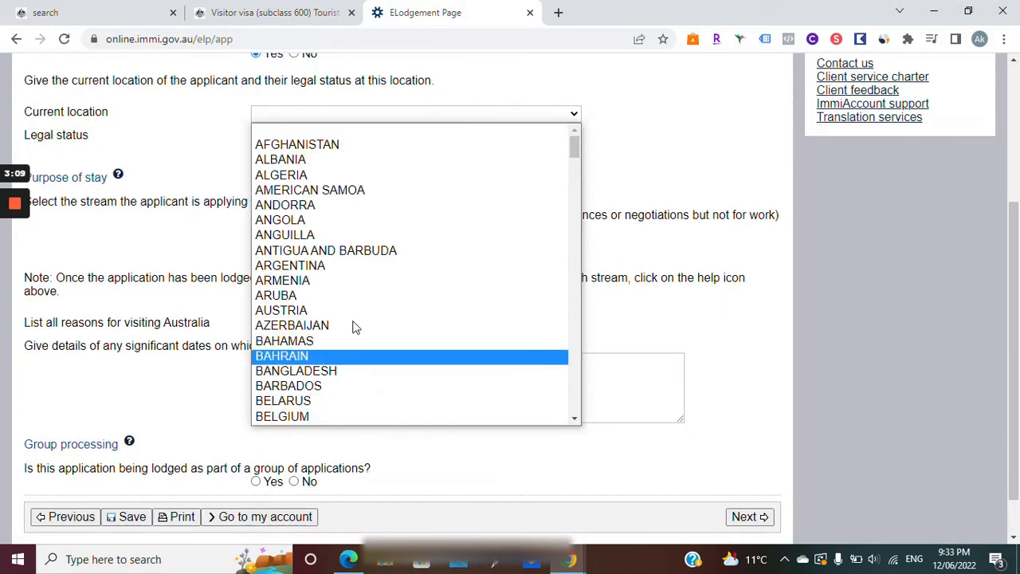
left_click(674, 126)
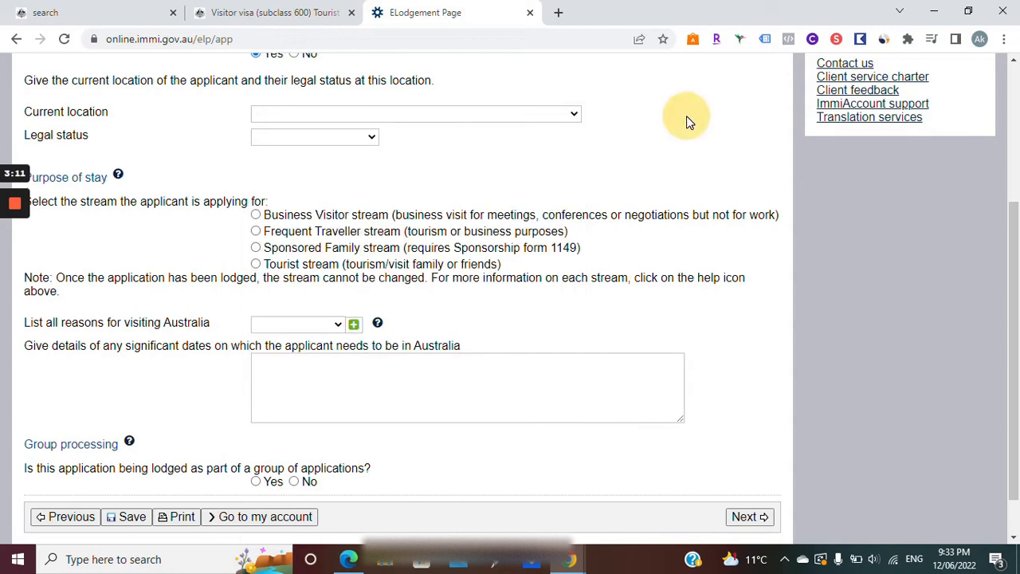
left_click(295, 141)
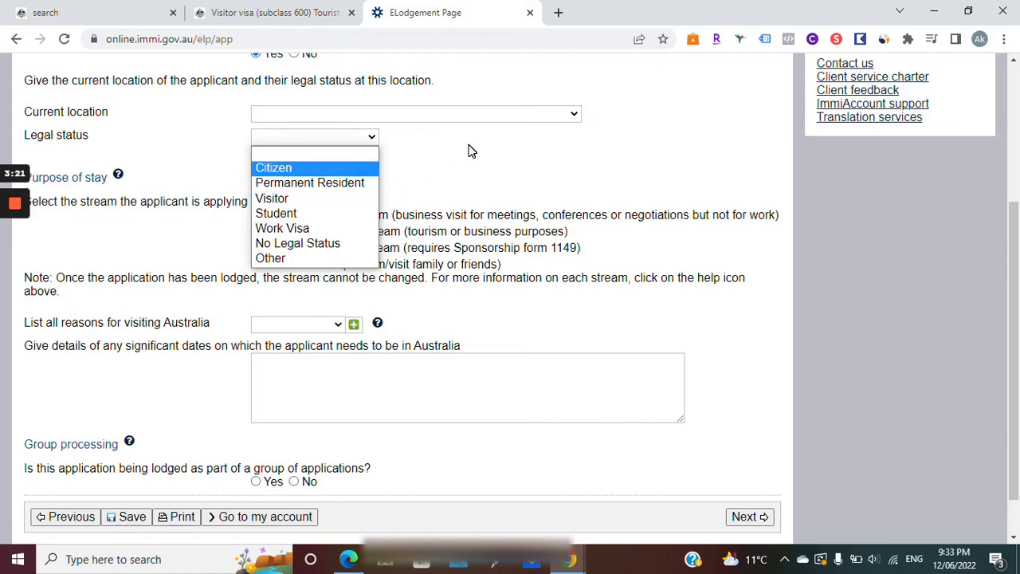
left_click(319, 167)
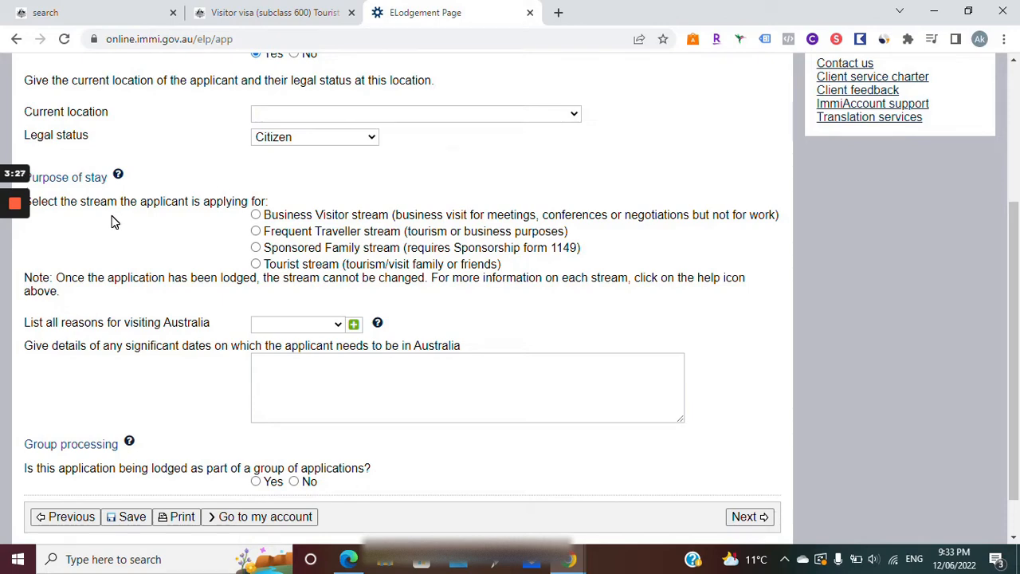
Select the Tourist stream as the purpose of stay and Family visit as the reason for visiting Australia.
scroll(127, 213, "down", 1)
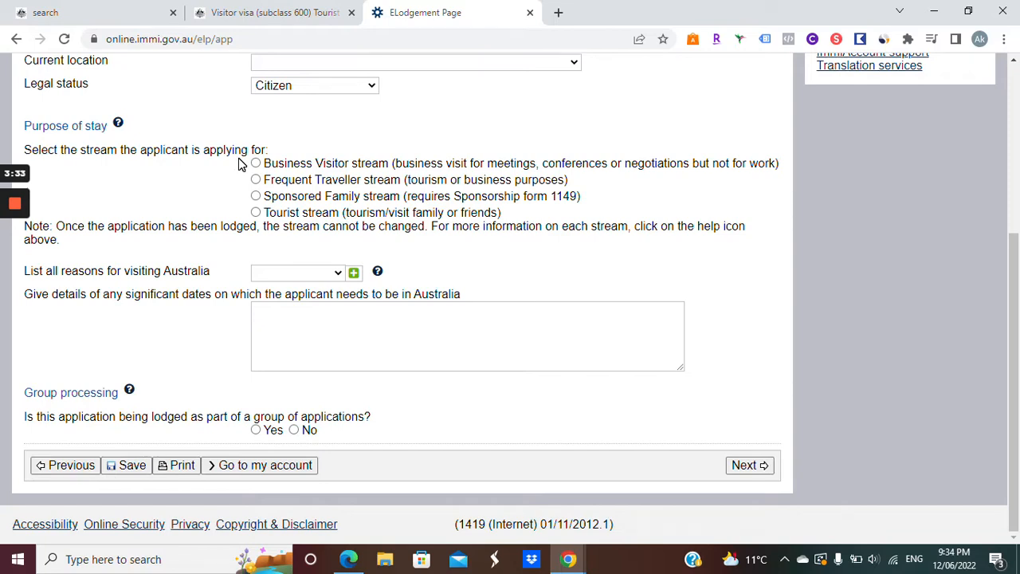
left_click(256, 213)
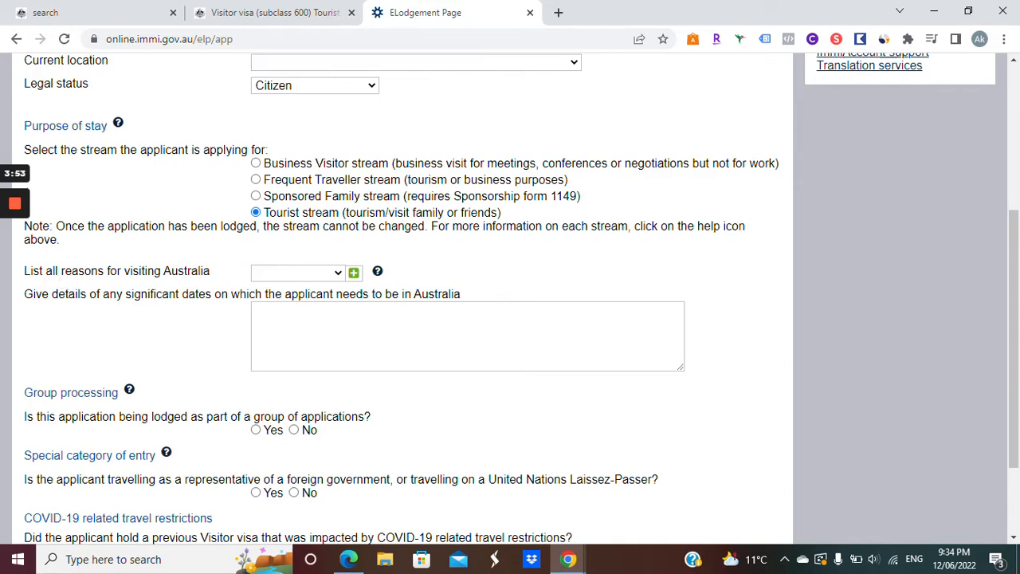
left_click(284, 273)
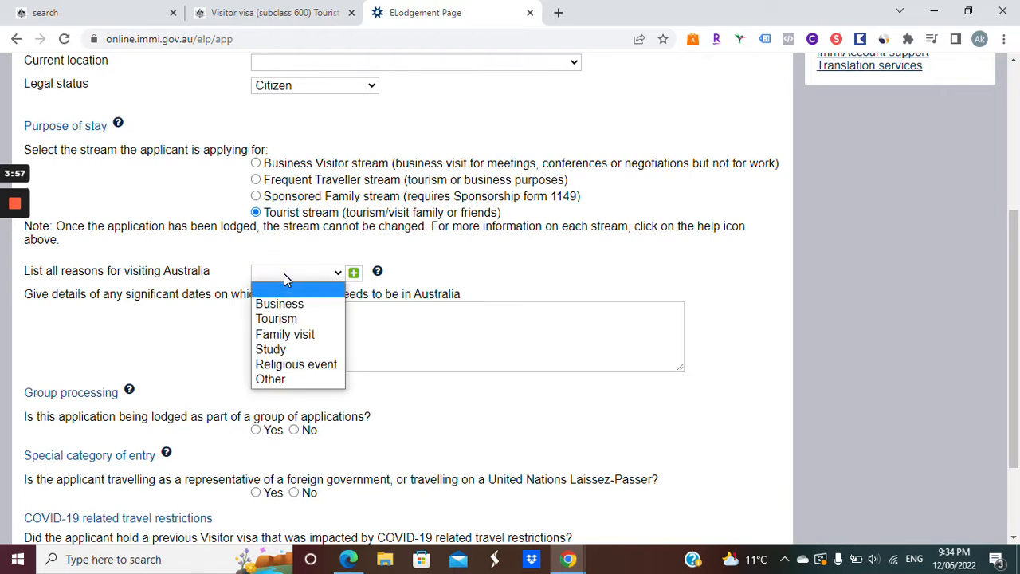
left_click(291, 336)
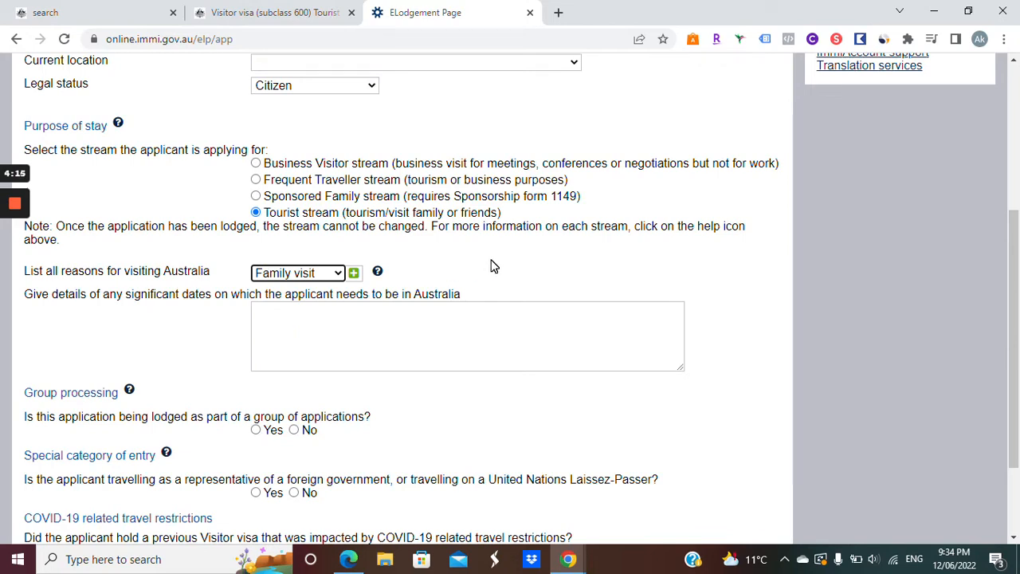
left_click(275, 275)
left_click(275, 274)
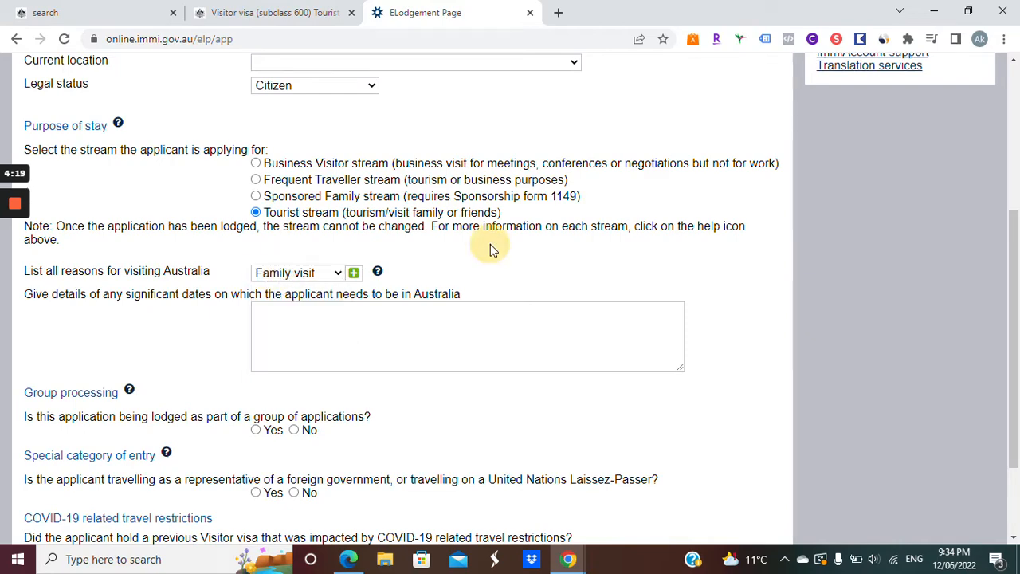
Open the help page that explains group processing of applications.
scroll(490, 247, "down", 3)
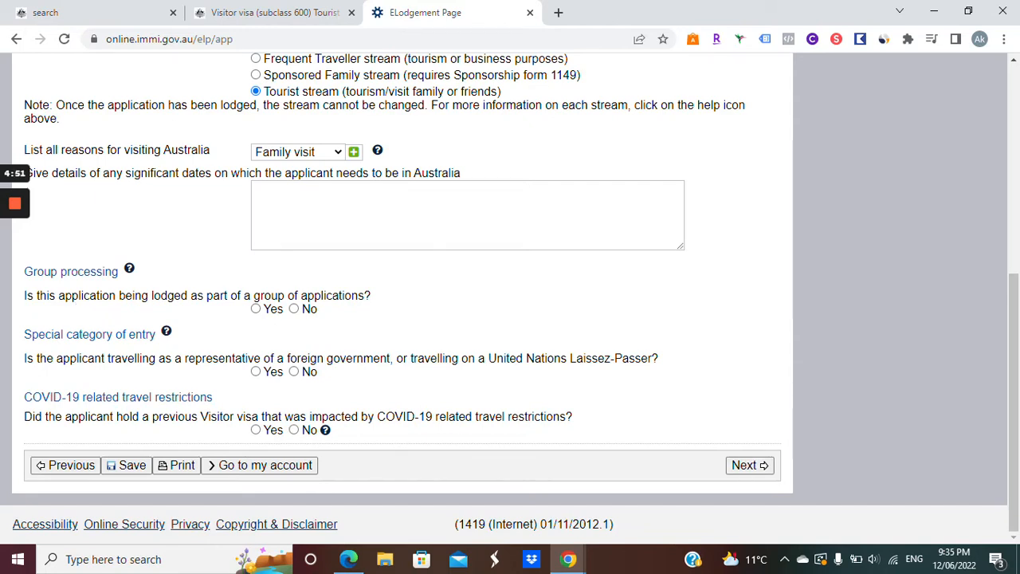
left_click(130, 271)
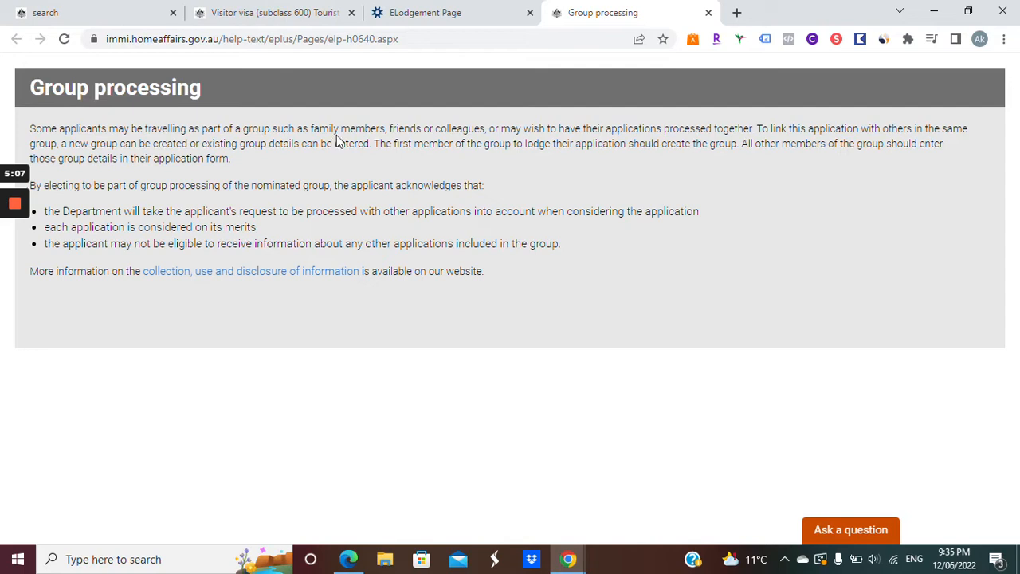
Close the group processing help page and answer Yes to the application being lodged as part of a group of applications.
left_click(708, 13)
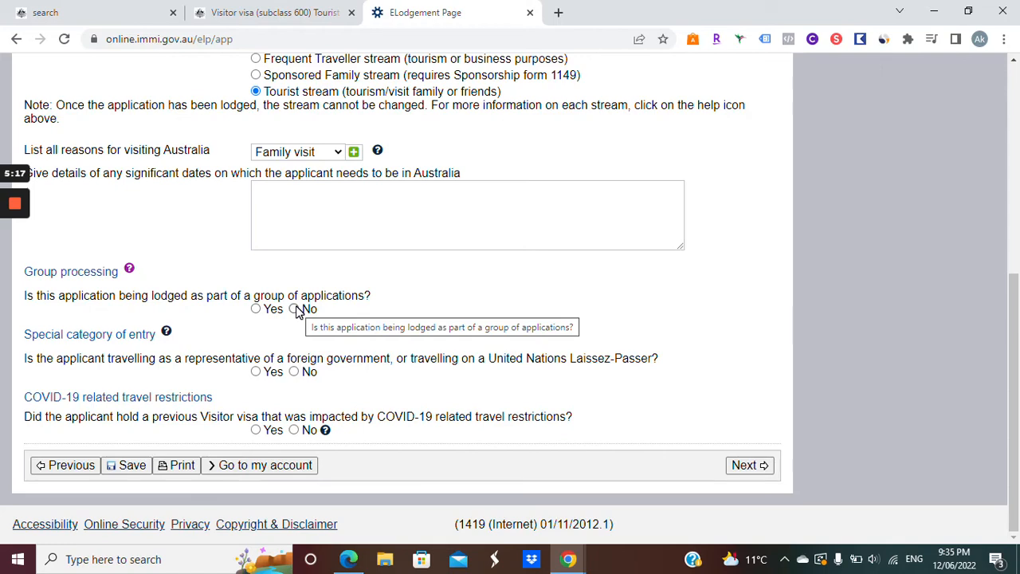
left_click(256, 310)
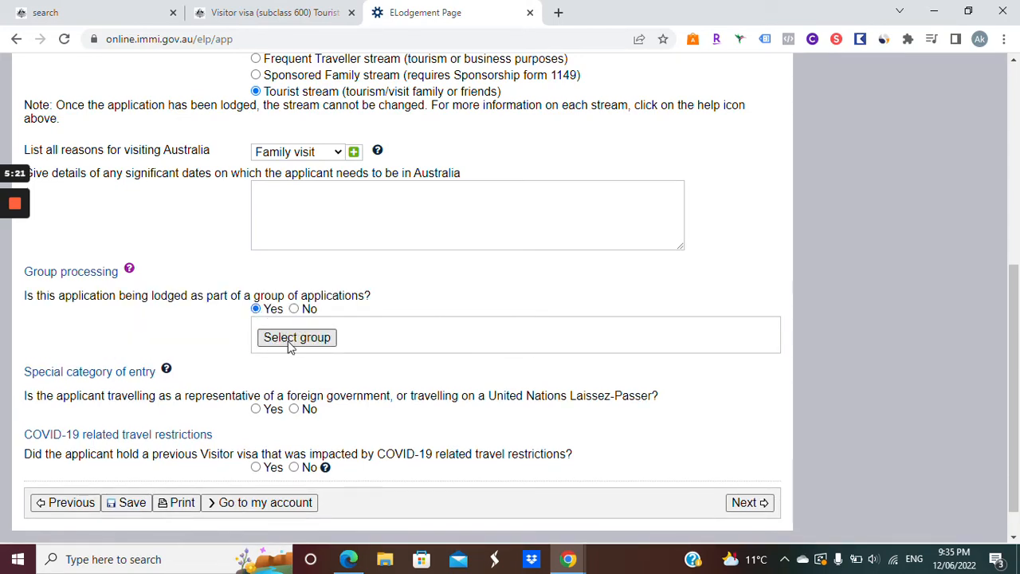
Look at the new-group fields and group type choices in the group details, and close them without creating a group.
left_click(286, 337)
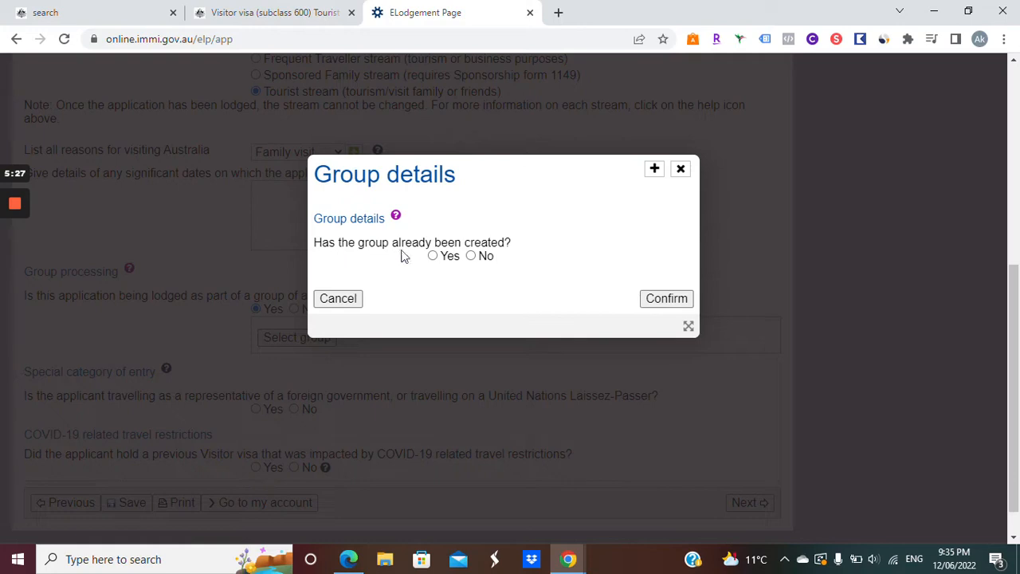
left_click(471, 256)
left_click(465, 304)
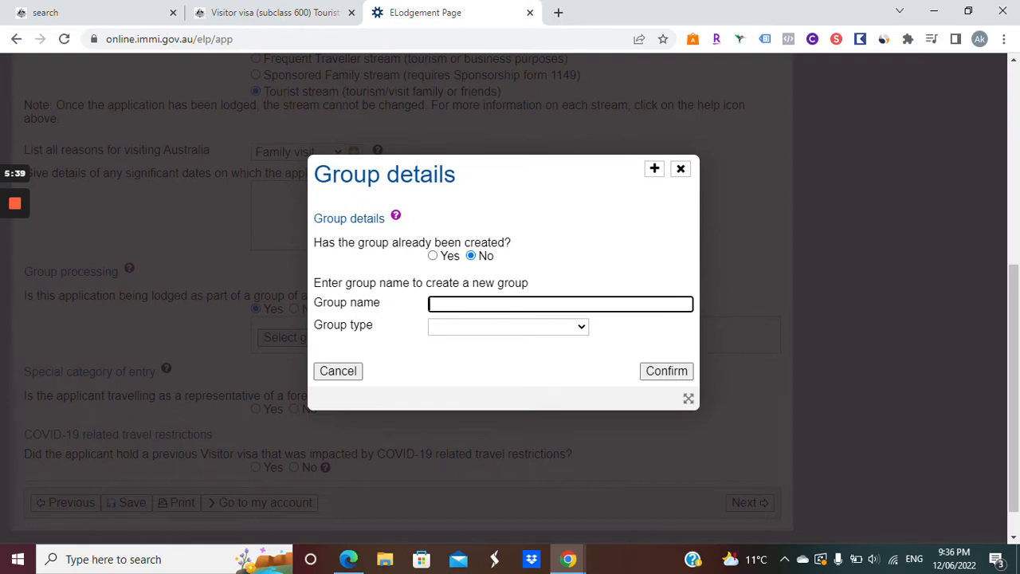
left_click(470, 333)
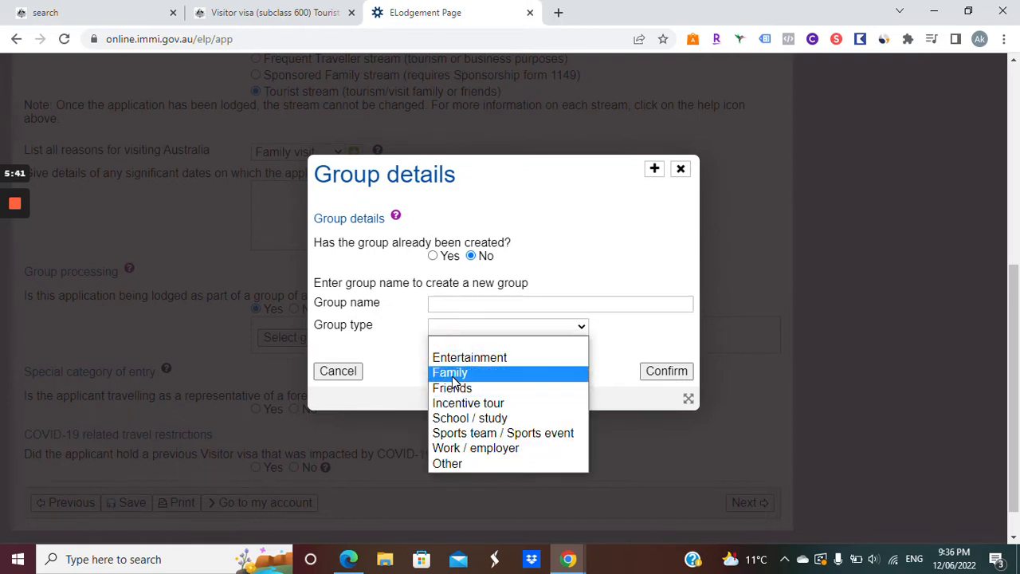
left_click(683, 170)
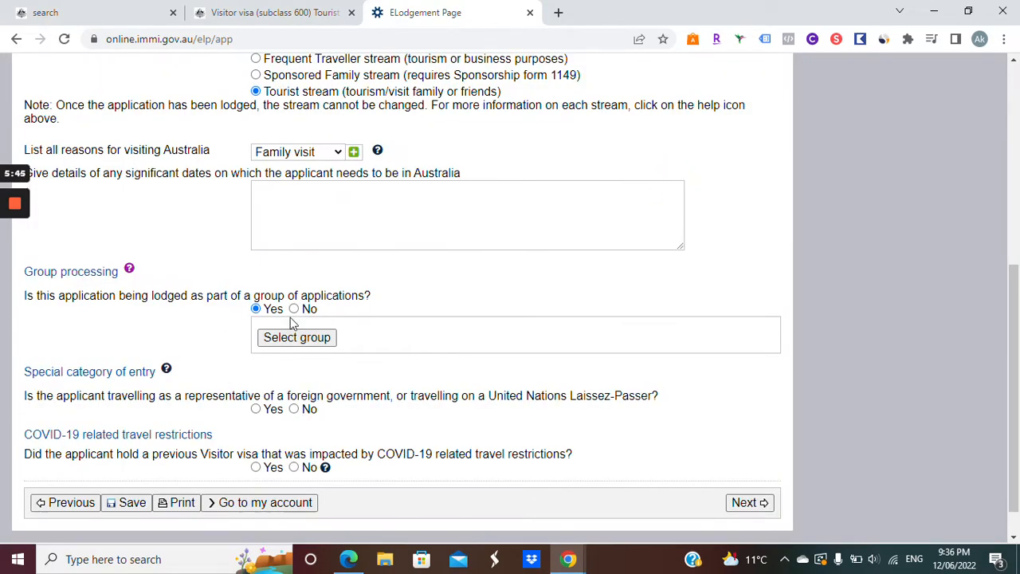
scroll(157, 337, "down", 1)
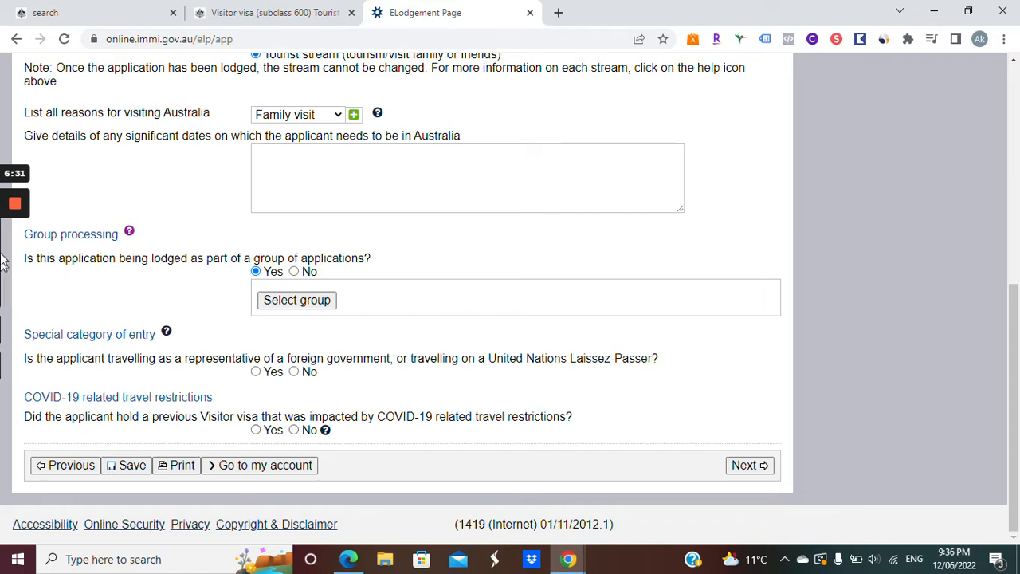
mouse_move(10, 207)
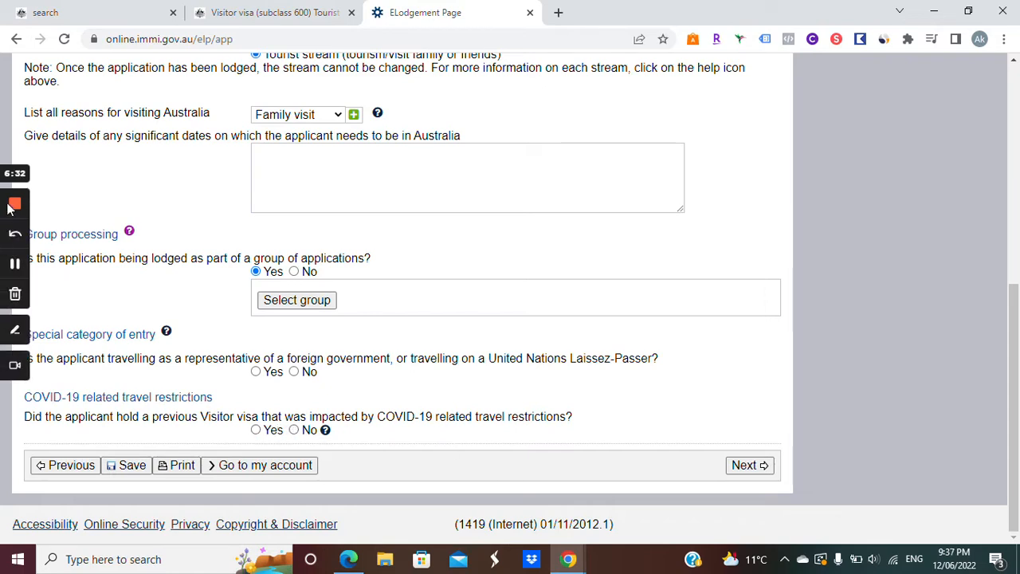
left_click(18, 263)
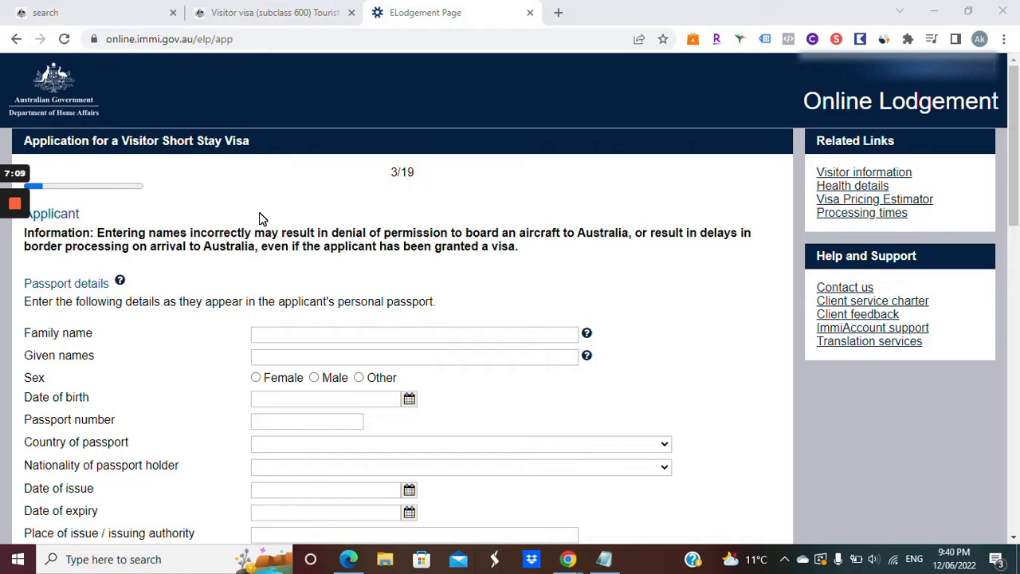
Review the applicant's passport detail fields and the nationality choices for the passport holder without picking one.
mouse_move(614, 564)
scroll(569, 146, "down", 1)
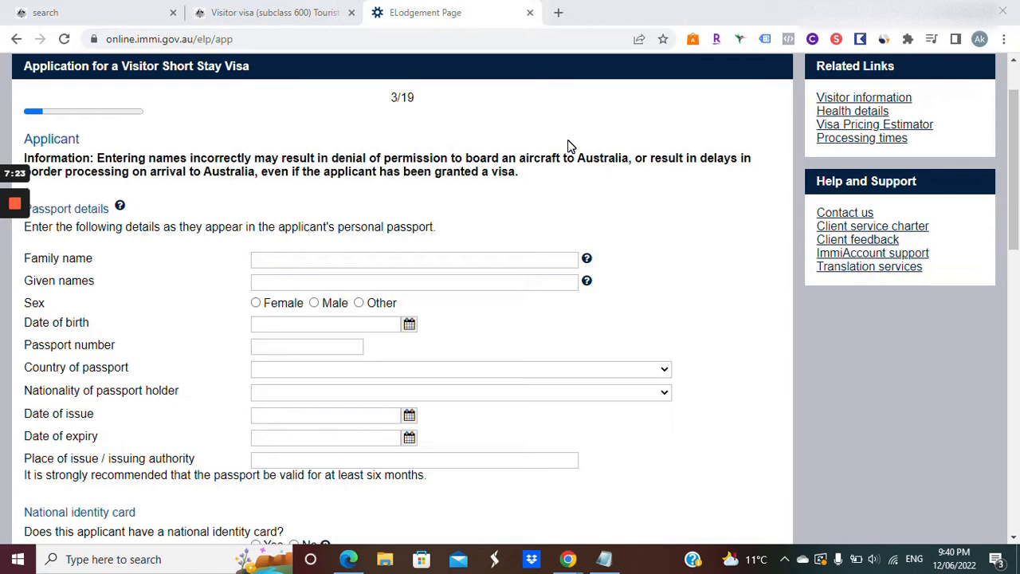
scroll(569, 146, "down", 1)
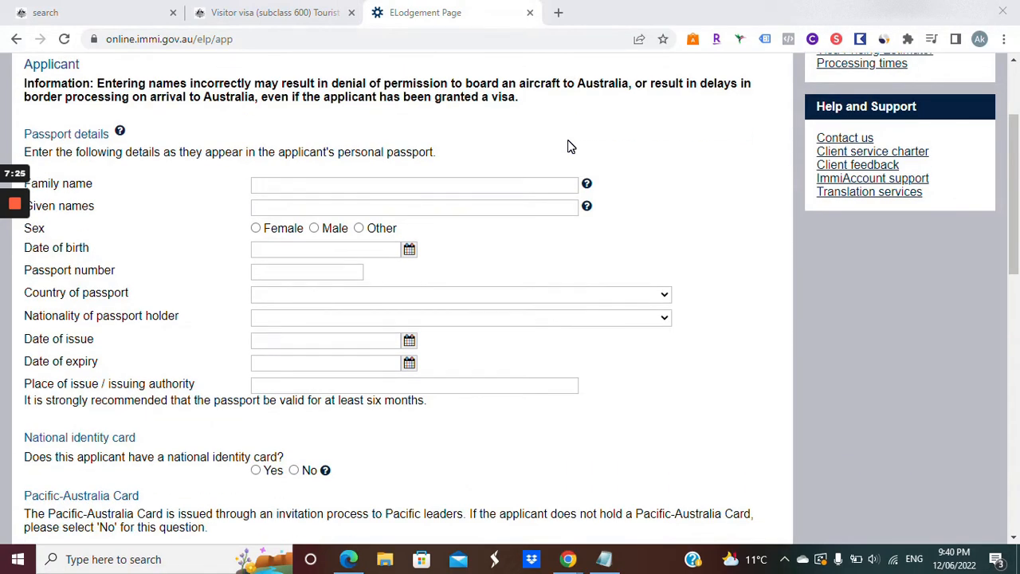
scroll(569, 145, "down", 1)
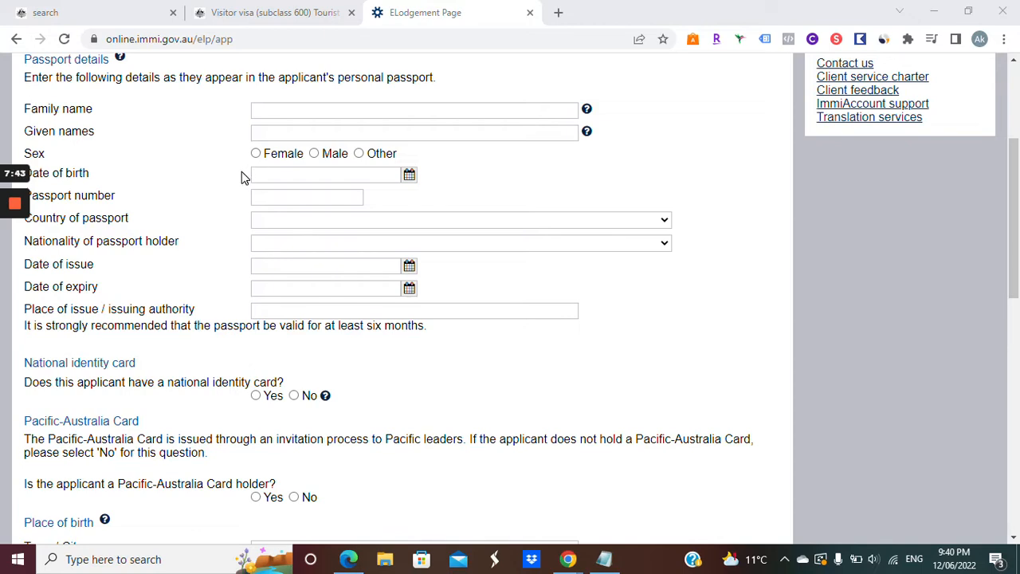
scroll(222, 183, "down", 1)
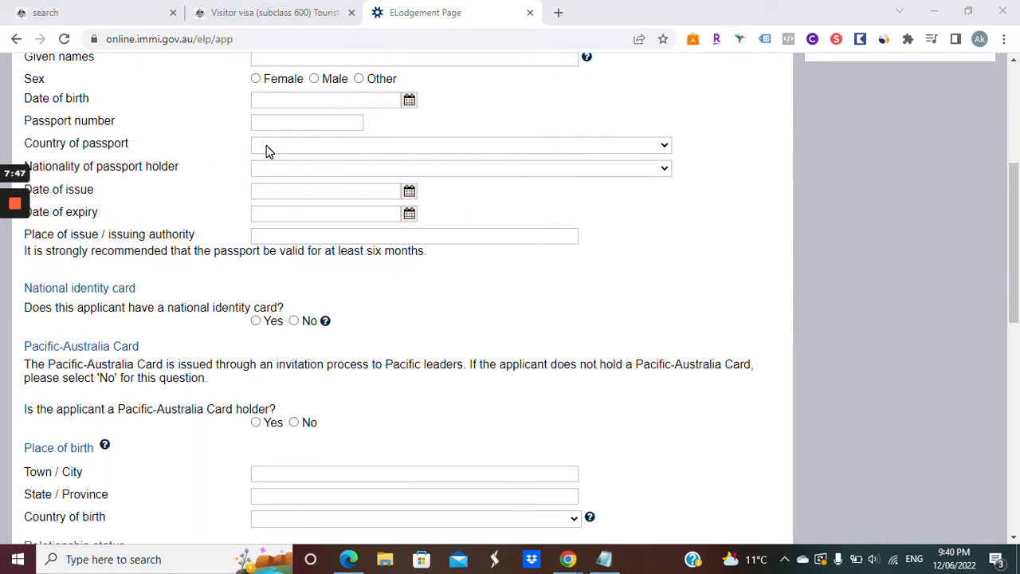
scroll(191, 187, "down", 1)
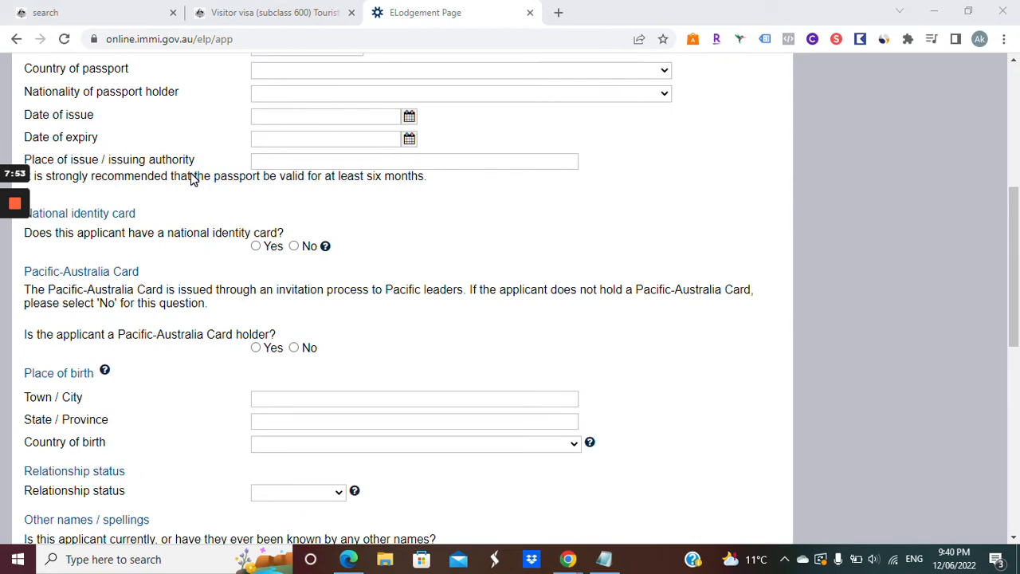
scroll(199, 199, "up", 1)
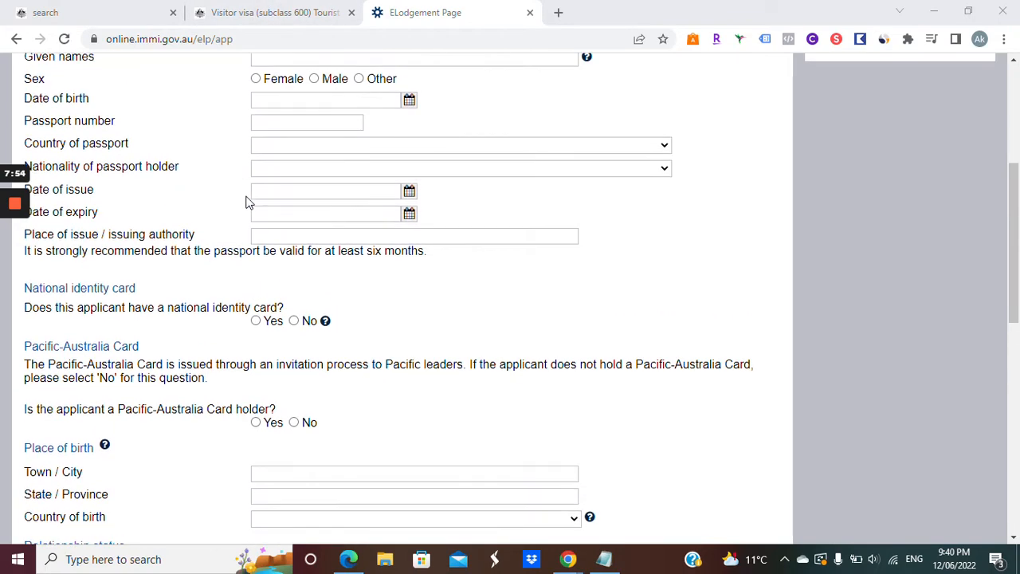
left_click(301, 168)
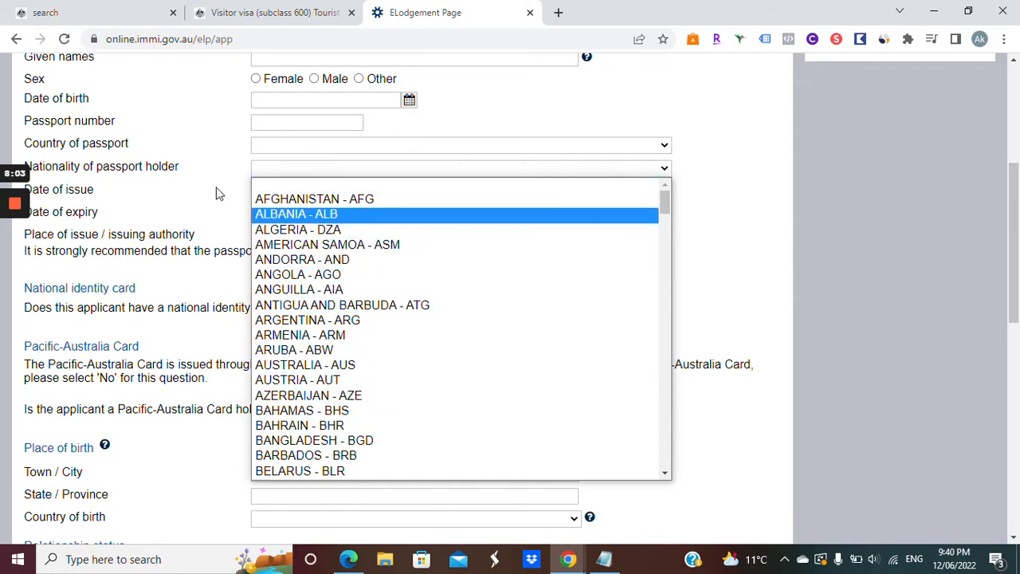
left_click(181, 184)
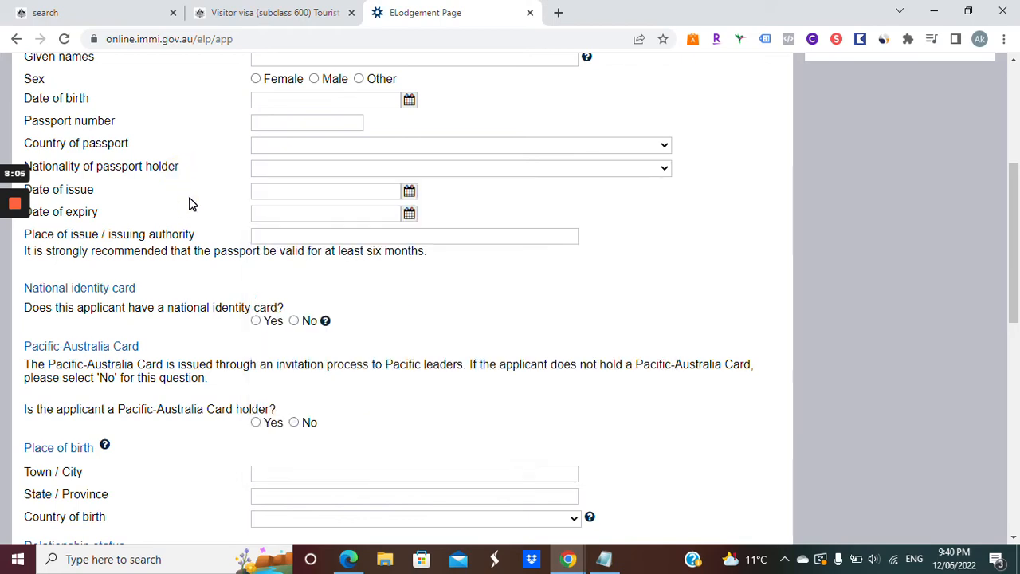
Check what a Yes answer to having a national identity card asks for, and set the answer to No.
scroll(189, 202, "down", 1)
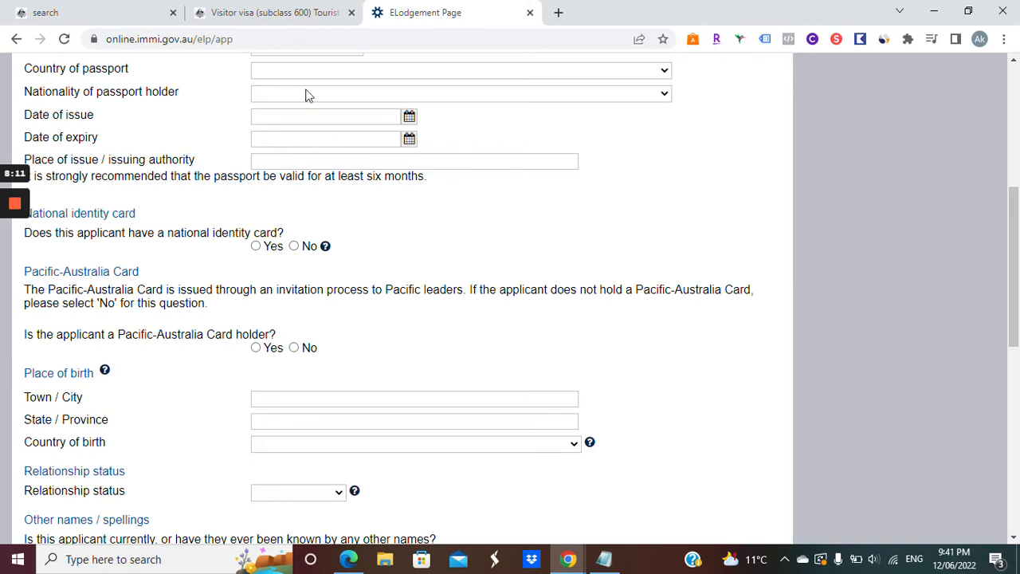
scroll(134, 228, "down", 1)
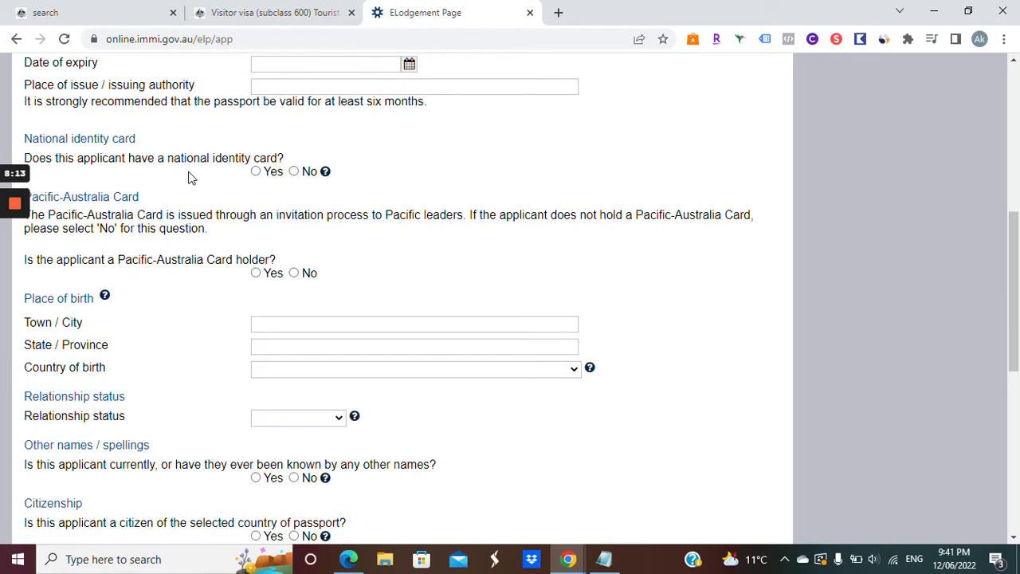
left_click(256, 171)
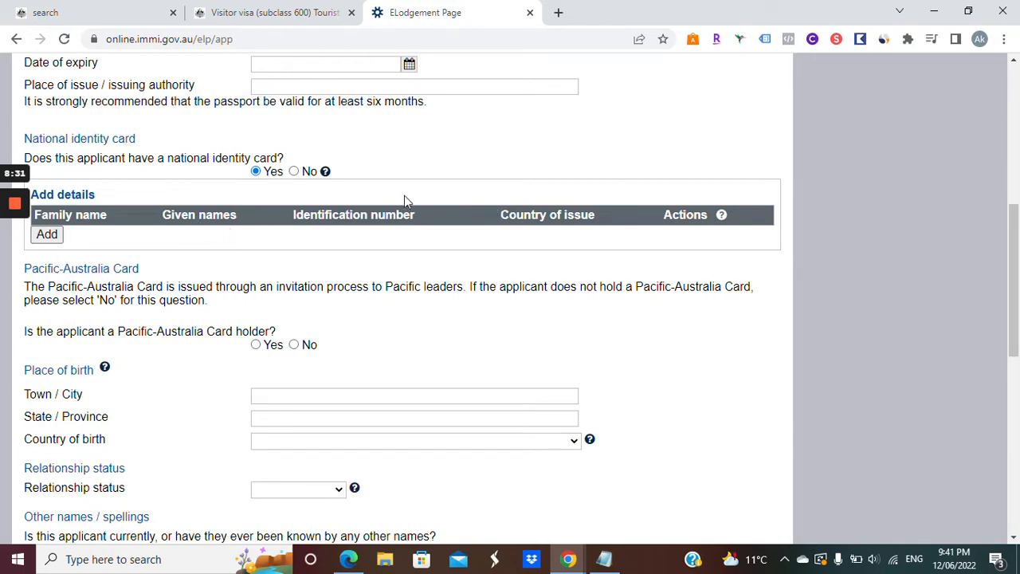
left_click(295, 172)
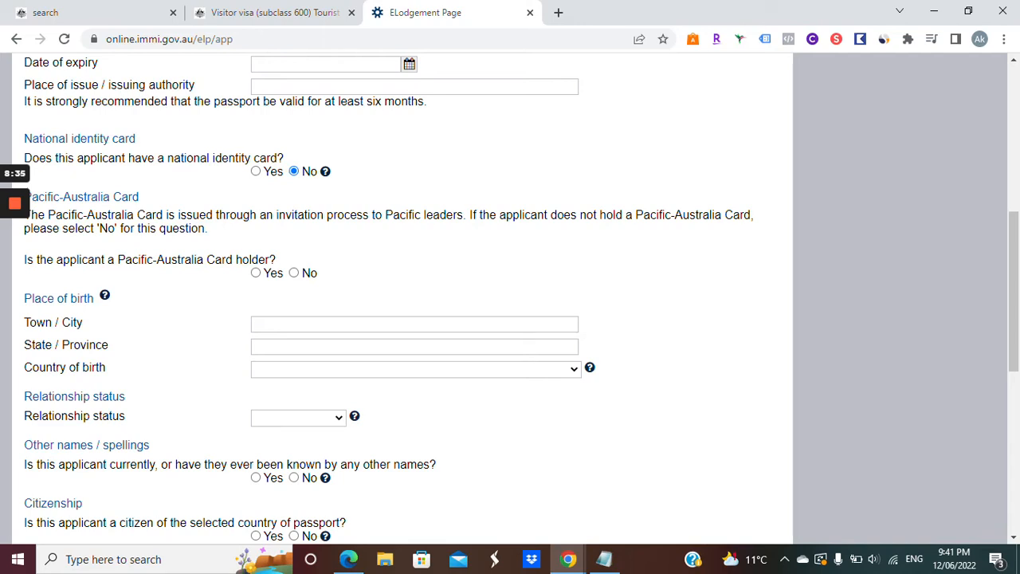
Review the Pacific-Australia Card and place of birth questions and the relationship status choices without picking one.
scroll(99, 215, "down", 1)
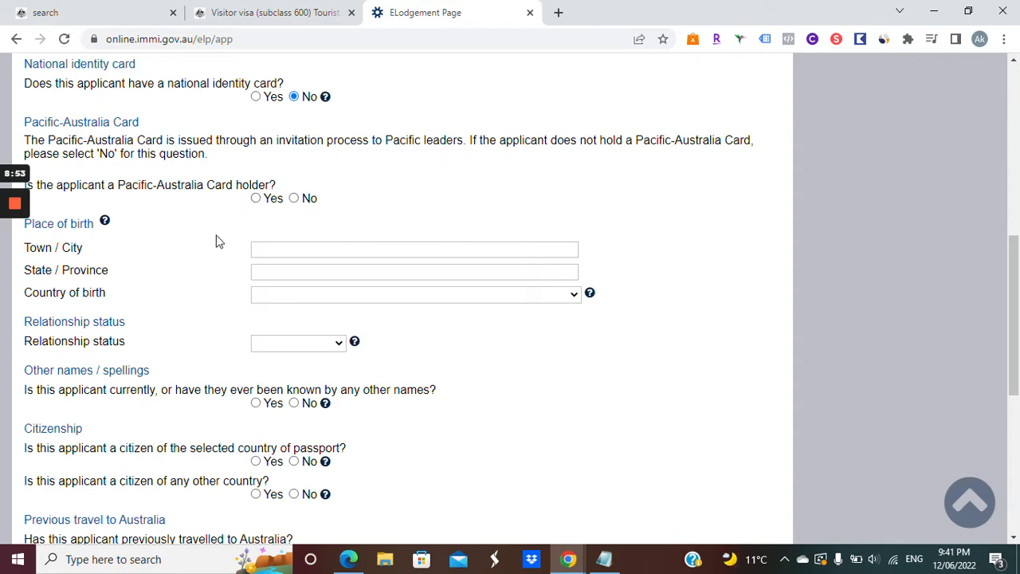
scroll(182, 239, "down", 2)
scroll(167, 226, "up", 1)
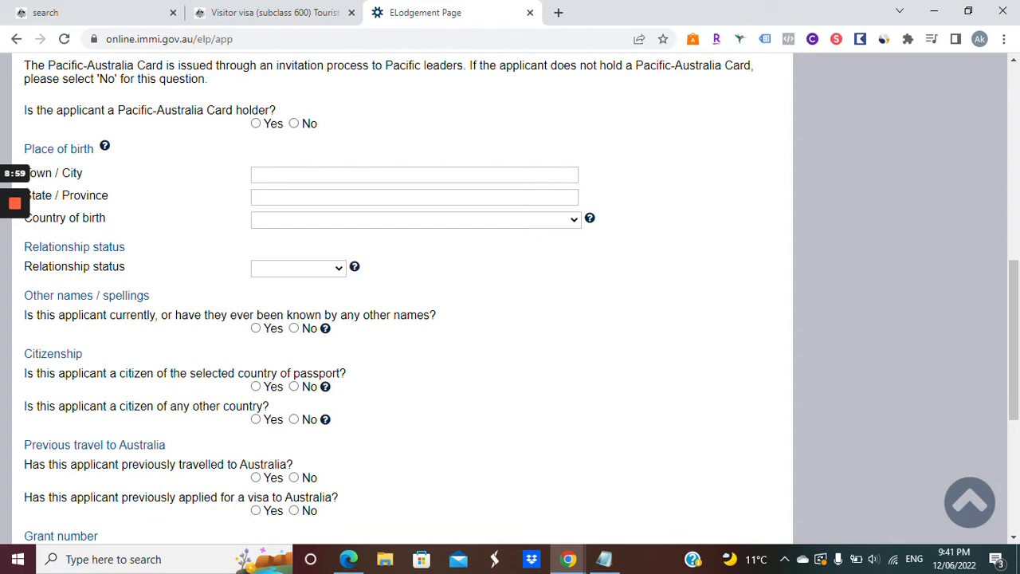
scroll(171, 200, "down", 1)
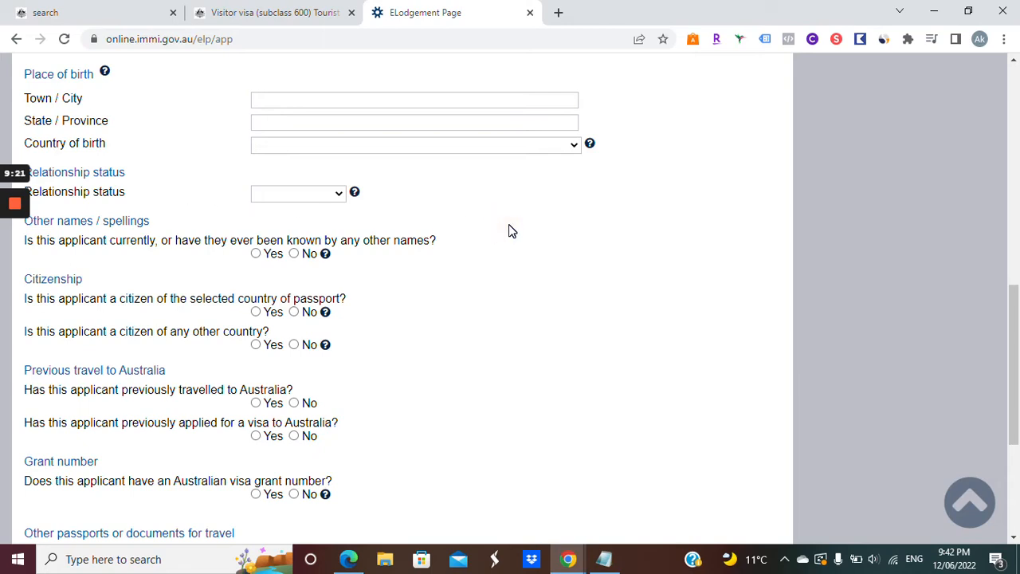
scroll(511, 229, "down", 1)
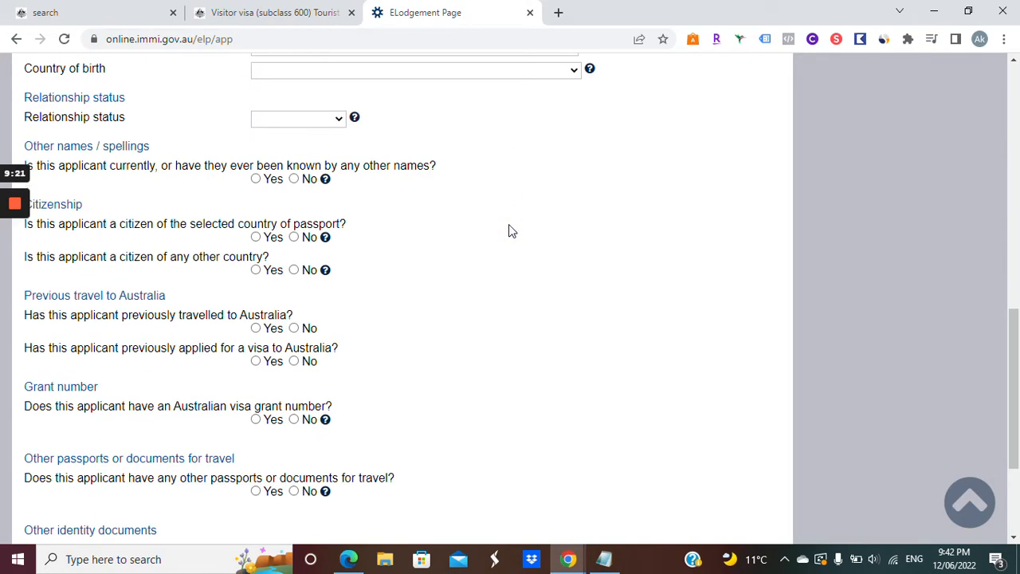
left_click(282, 125)
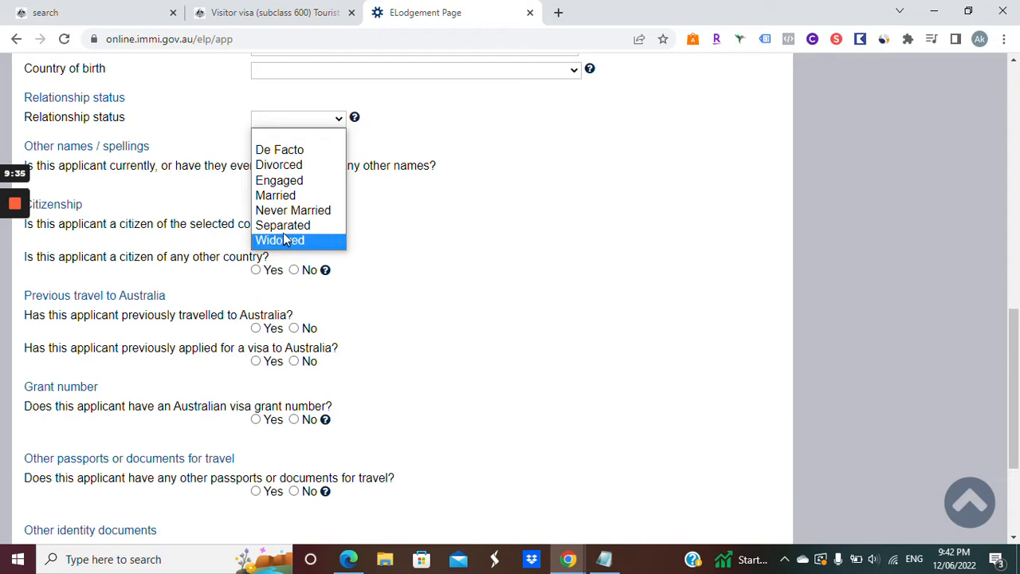
left_click(518, 214)
Check what a Yes answer to being a citizen of any other country asks for, and set the answer to No.
scroll(183, 193, "down", 1)
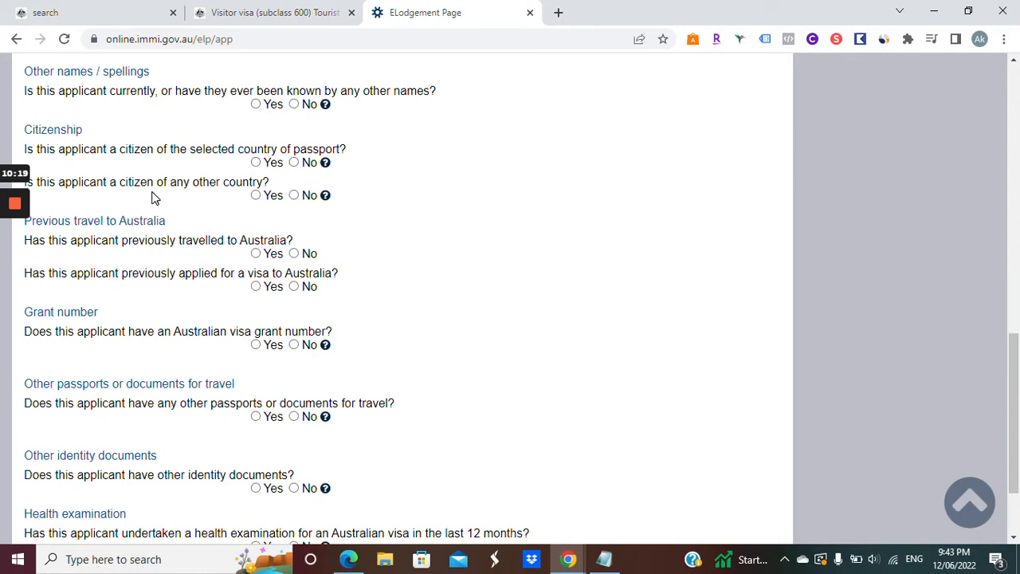
scroll(155, 196, "down", 1)
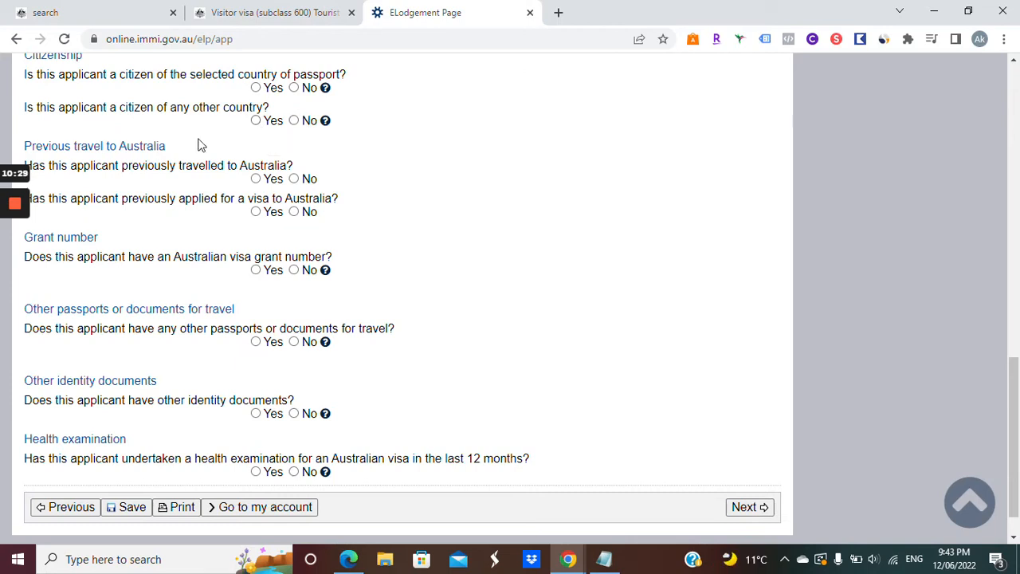
left_click(255, 120)
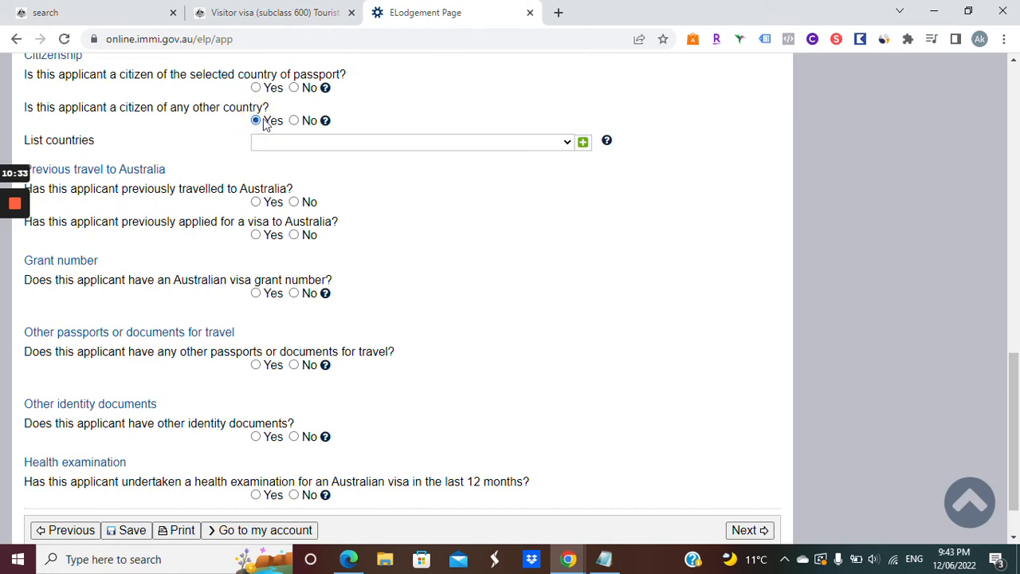
left_click(293, 120)
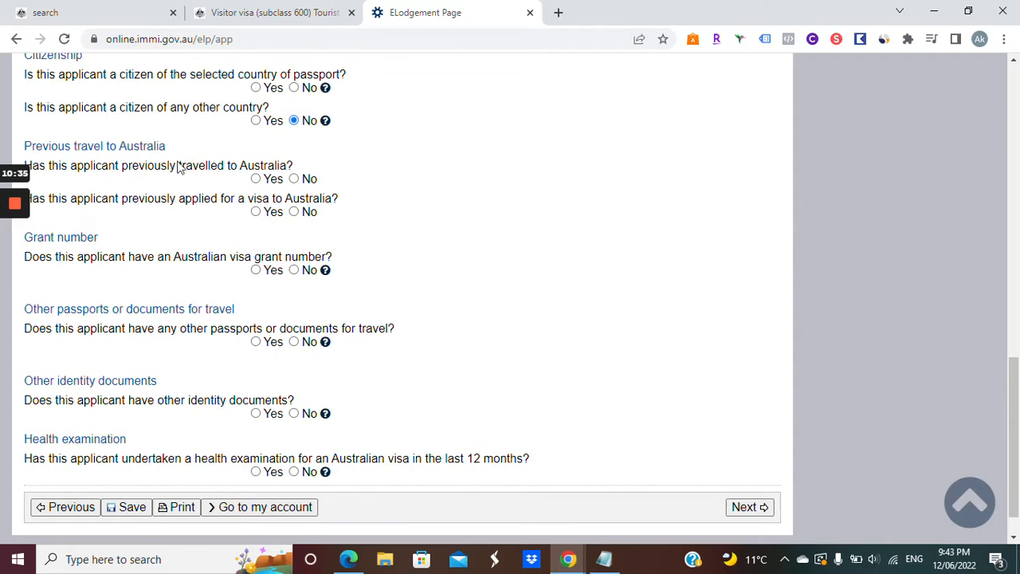
Answer Yes to the applicant having previously travelled to Australia and No to having previously applied for an Australian visa.
scroll(93, 179, "down", 1)
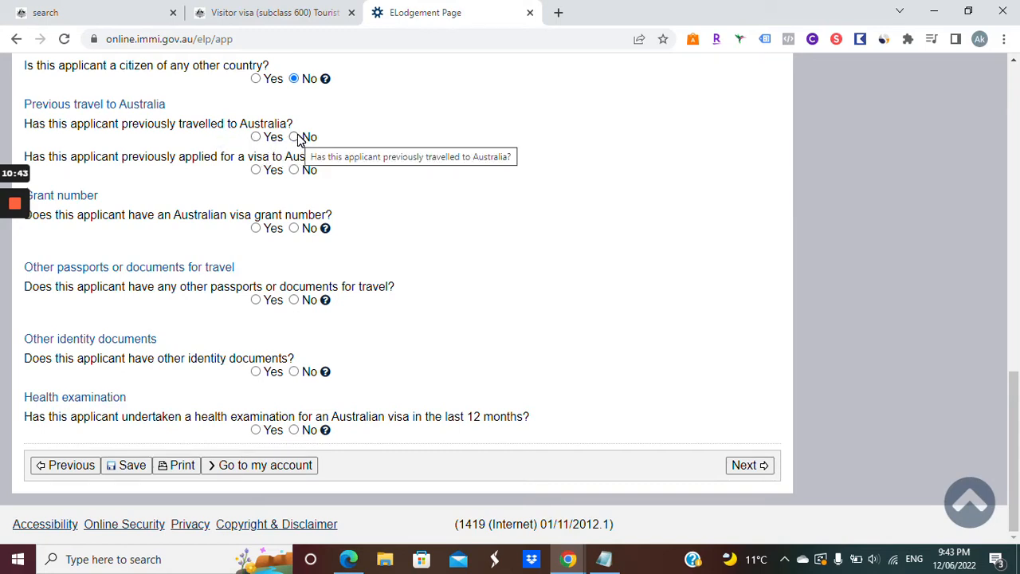
left_click(255, 137)
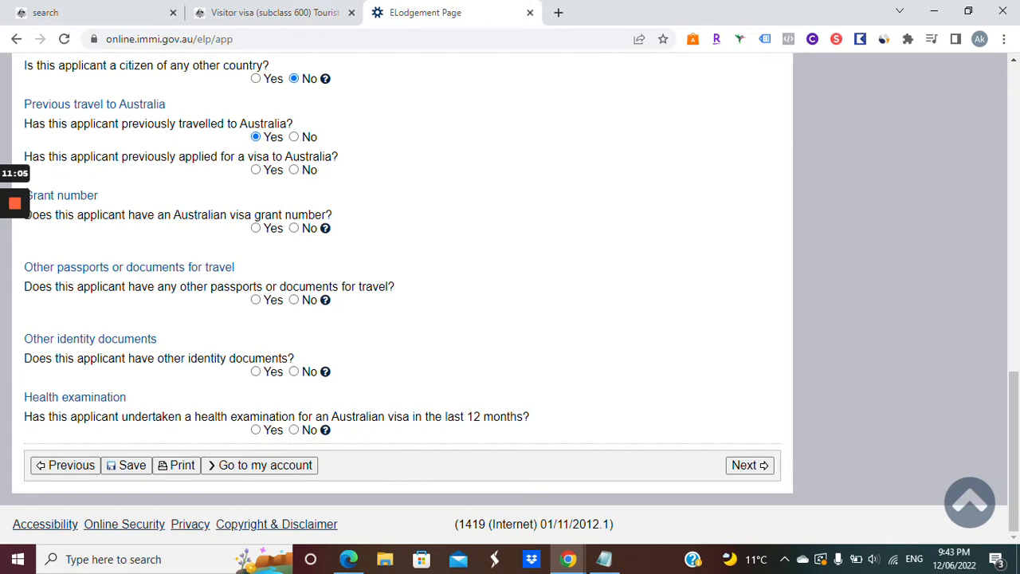
left_click(256, 171)
left_click(294, 171)
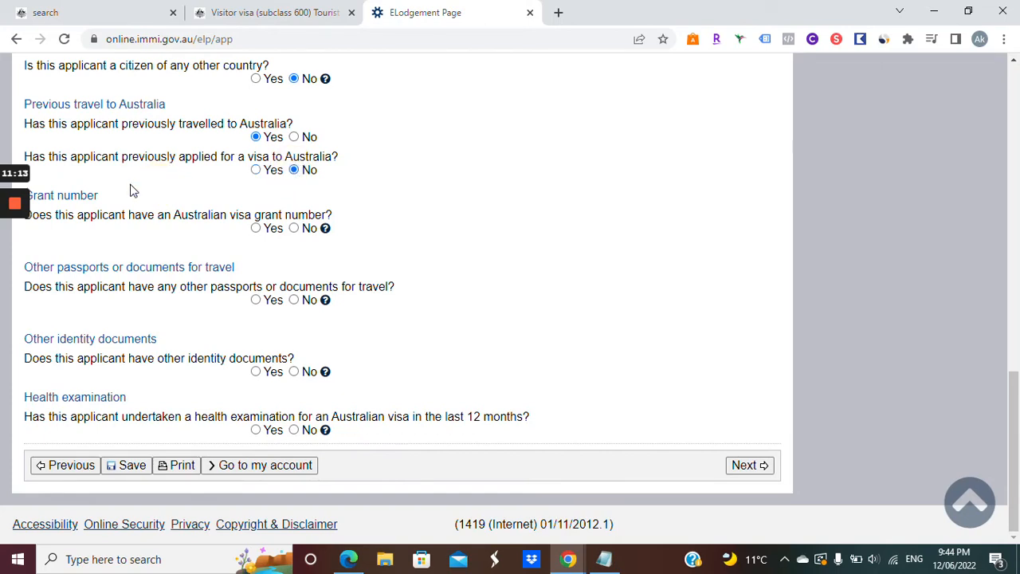
Answer Yes to the applicant having an Australian visa grant number and activate the grant number field.
left_click(255, 229)
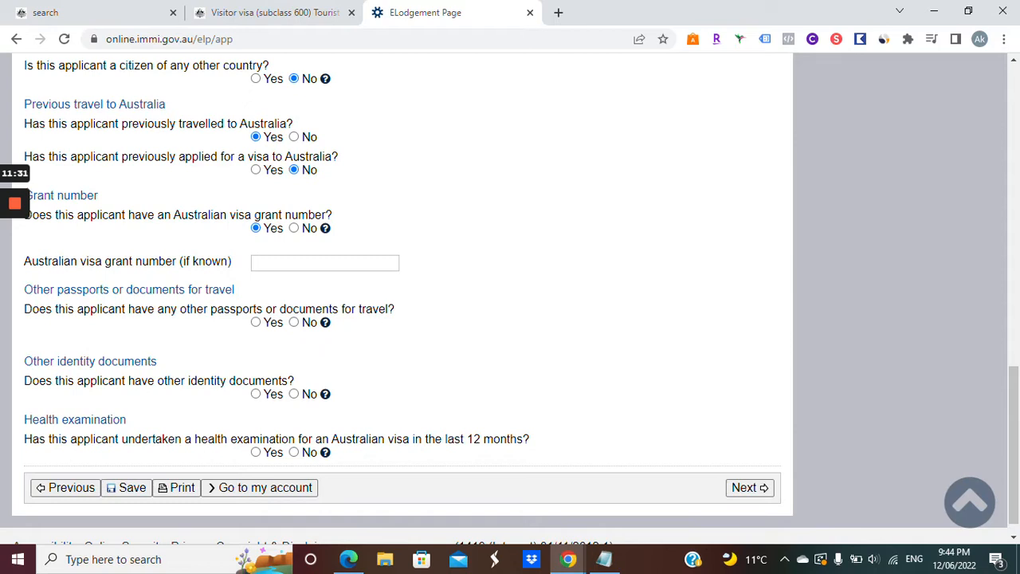
left_click(325, 264)
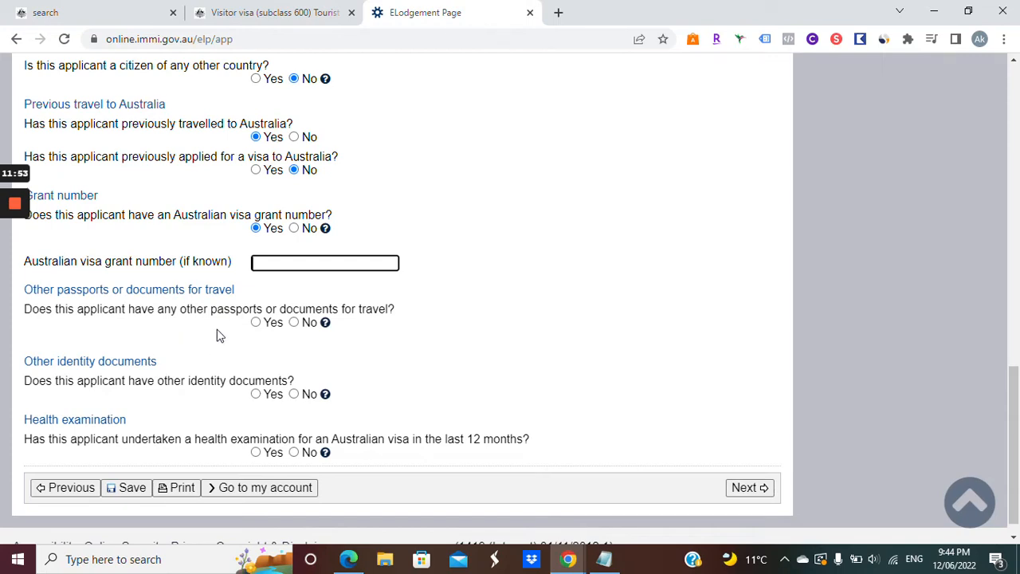
Answer Yes to having other travel documents and to a health examination in the last 12 months, and activate the HAP ID field.
left_click(255, 322)
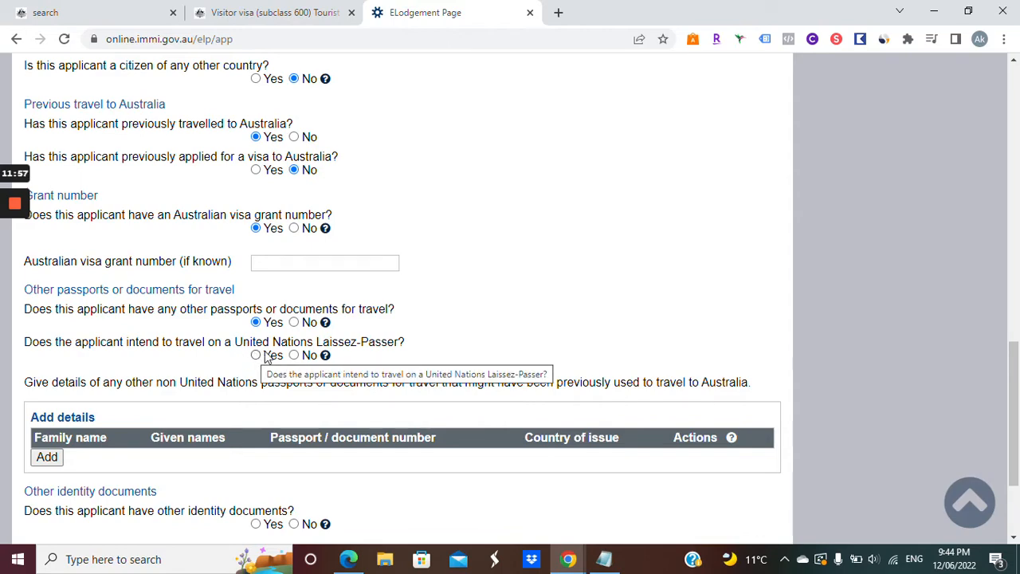
scroll(103, 476, "down", 2)
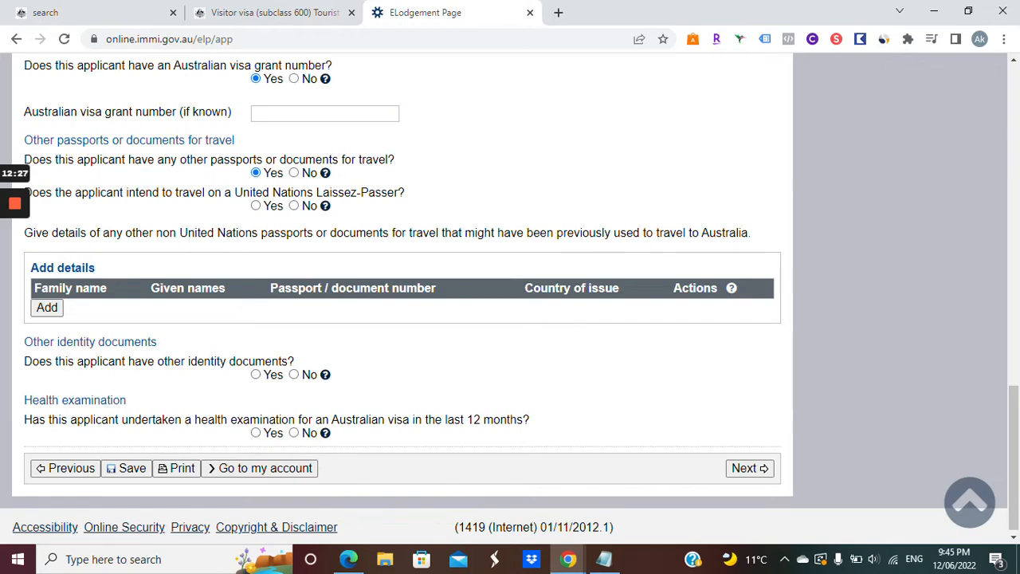
left_click(255, 434)
scroll(175, 462, "down", 1)
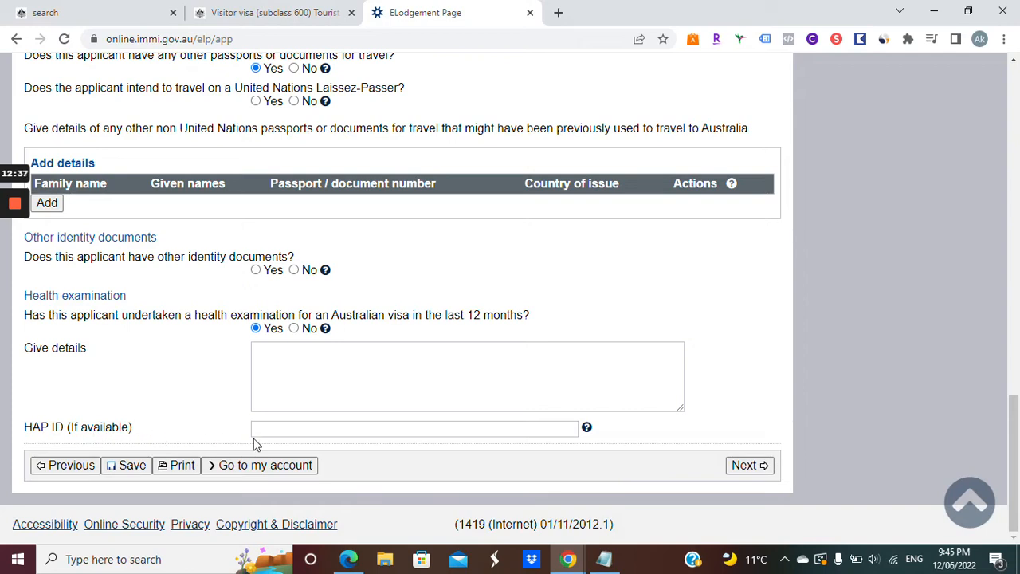
left_click(276, 431)
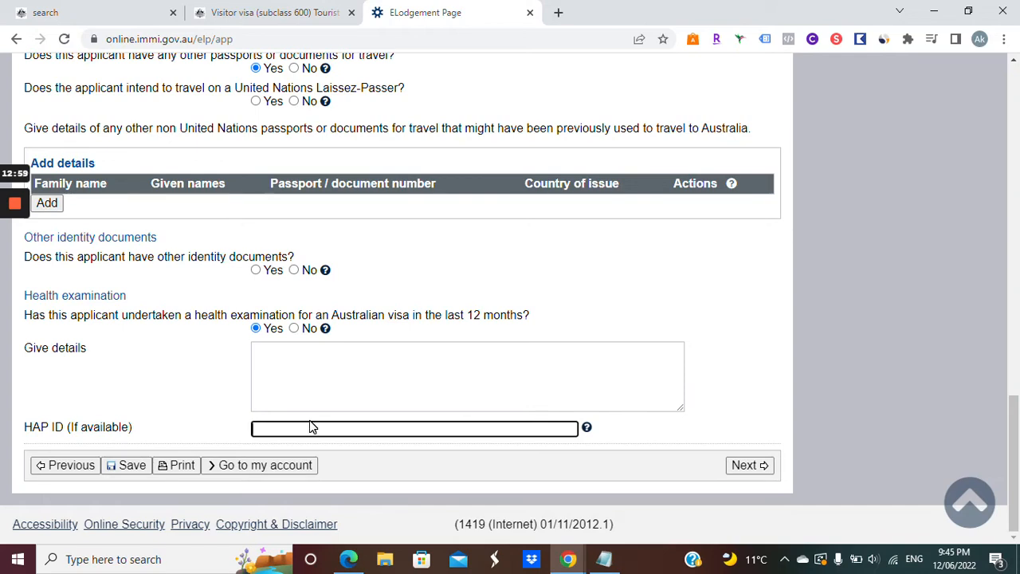
mouse_move(11, 205)
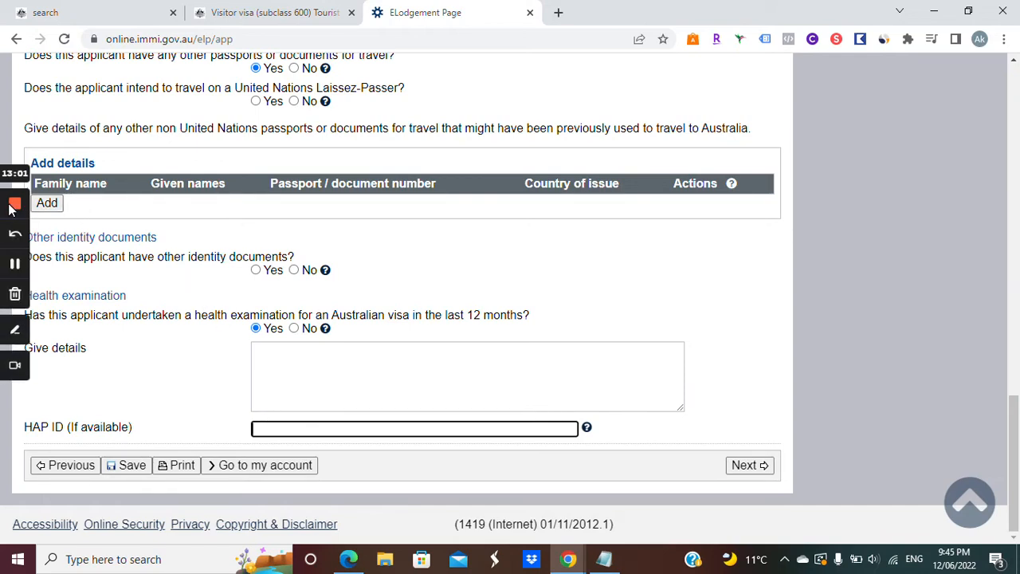
left_click(15, 266)
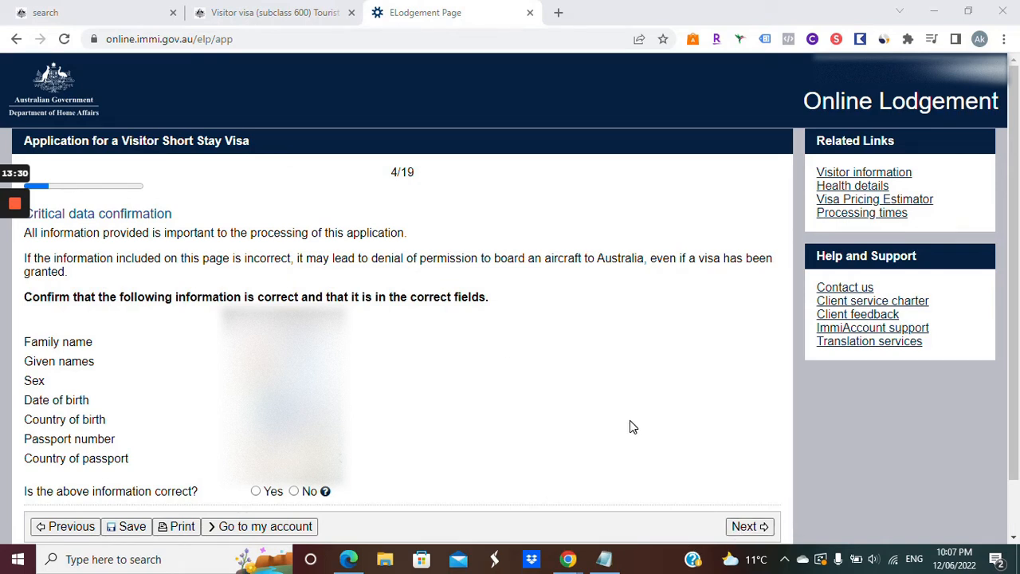
Confirm with Yes that the critical data is correct and continue to the Travelling companions page.
scroll(624, 409, "down", 1)
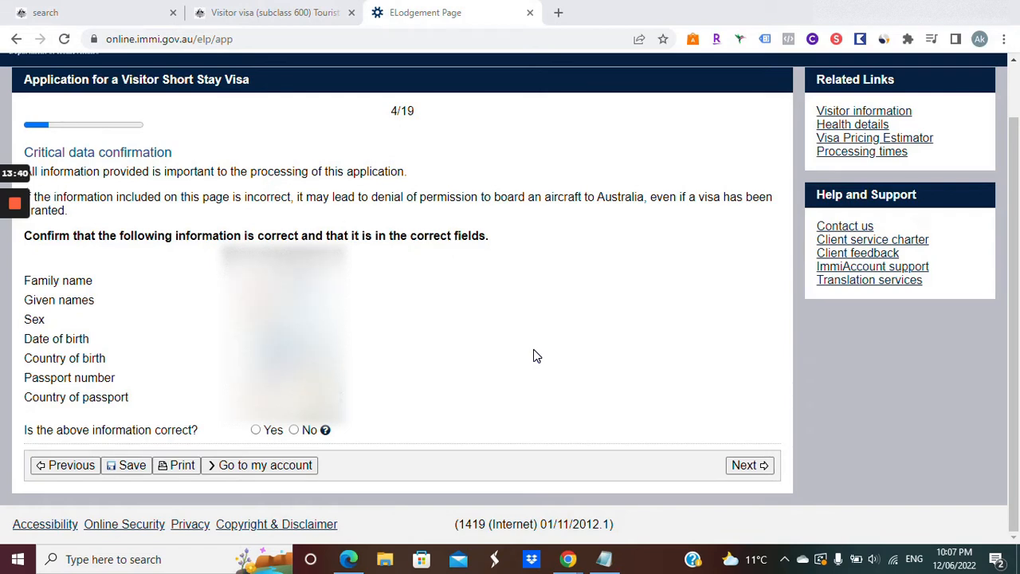
left_click(256, 430)
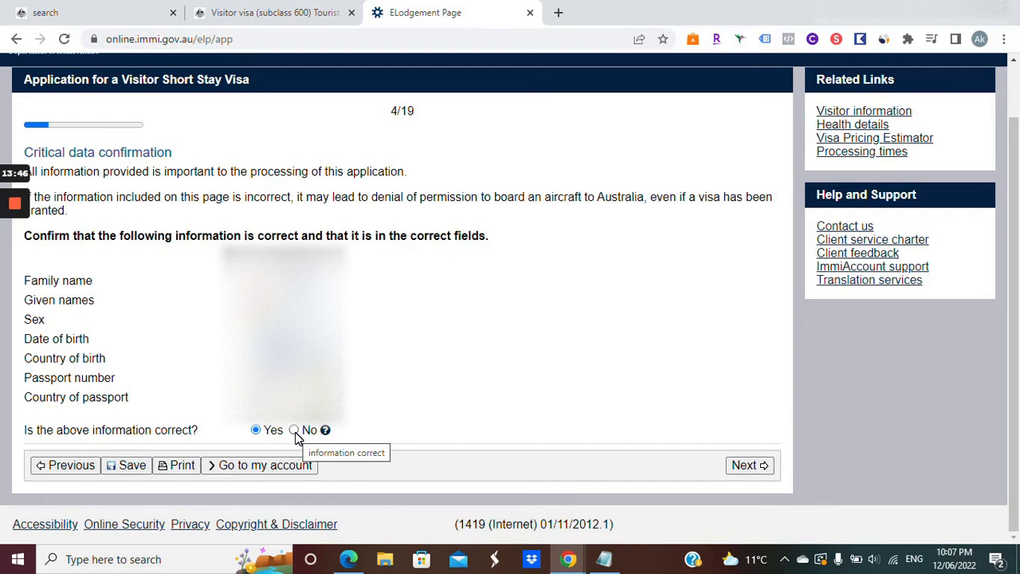
left_click(294, 431)
left_click(256, 430)
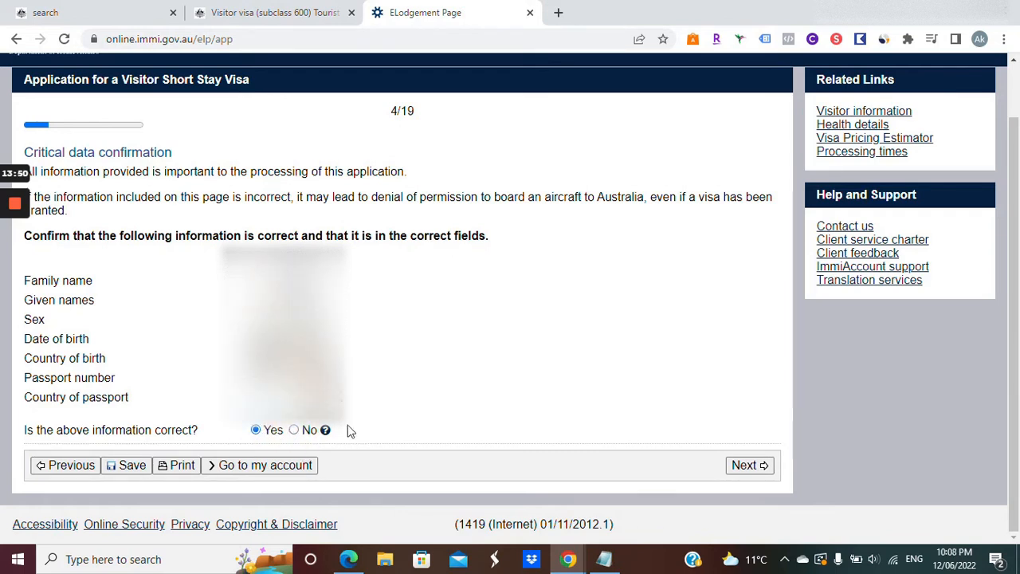
left_click(738, 469)
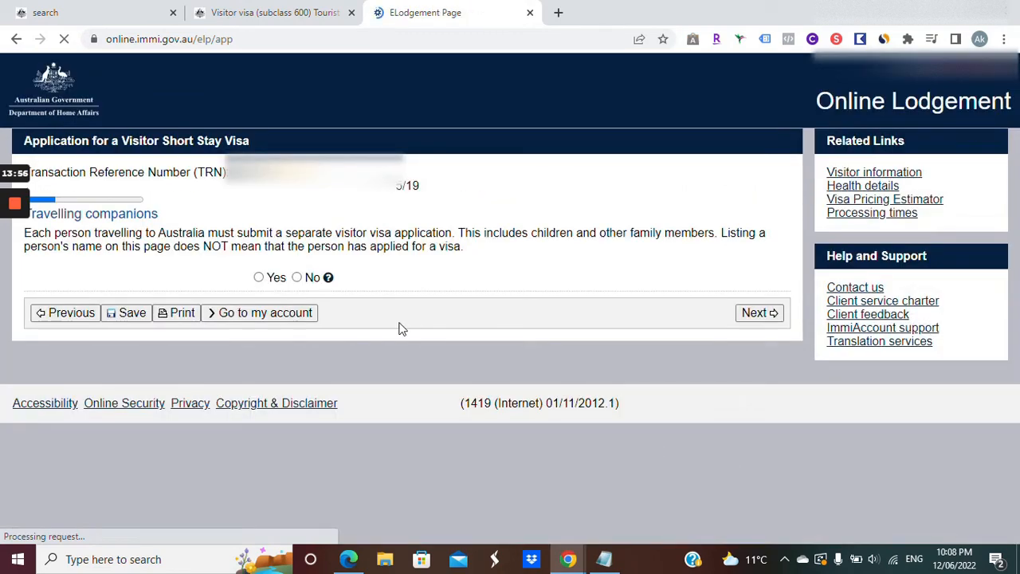
Answer No to whether any other persons are travelling with the applicant to Australia.
mouse_move(14, 231)
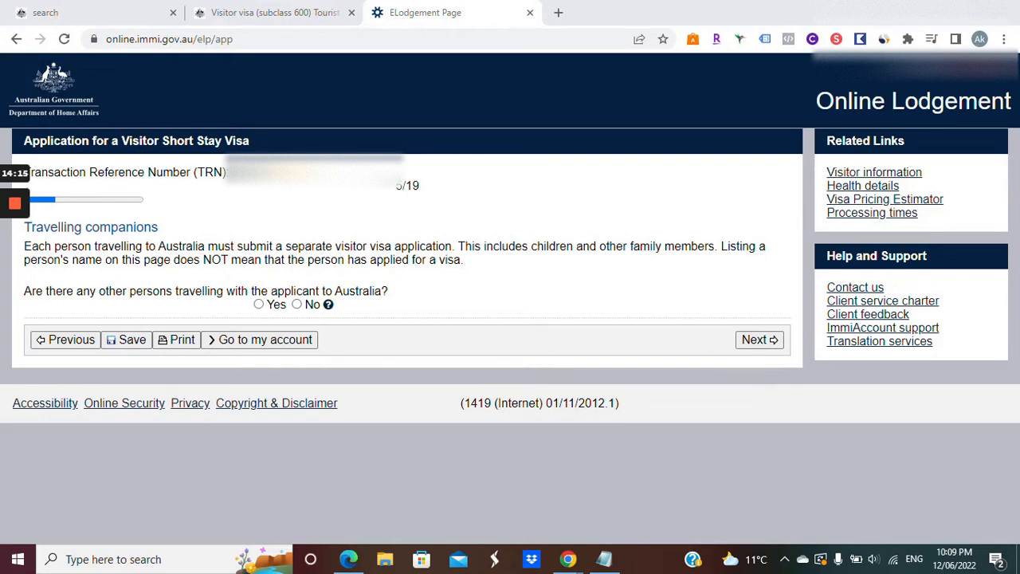
left_click(297, 305)
mouse_move(7, 207)
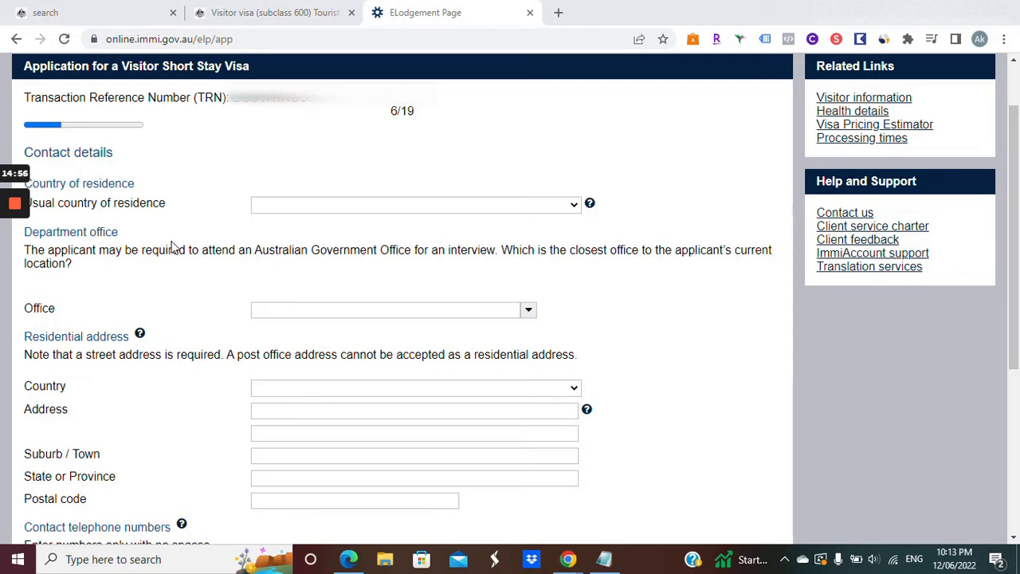
Look through the choices for usual country of residence and closest Australian Government office without picking any.
scroll(158, 221, "down", 1)
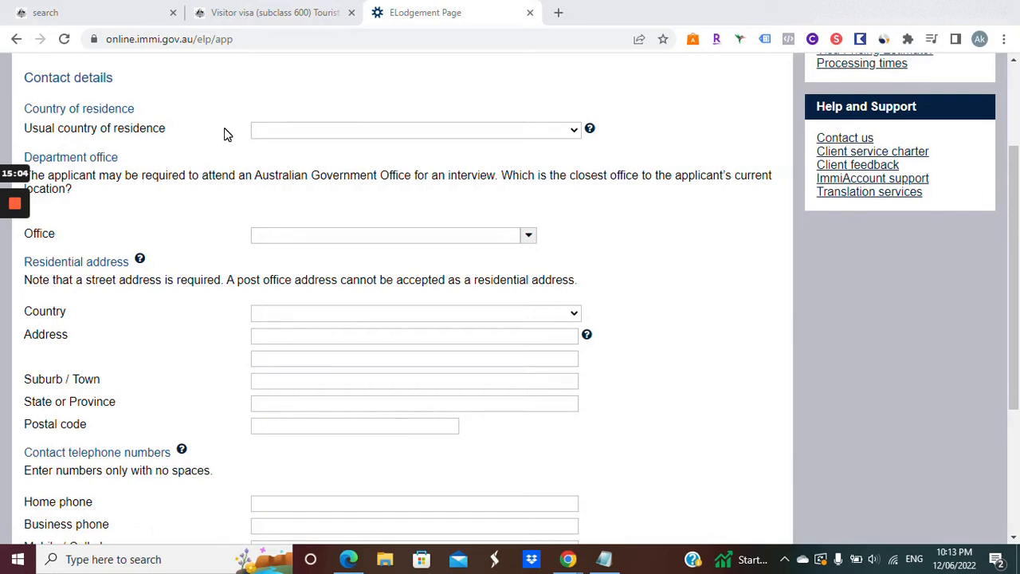
left_click(266, 132)
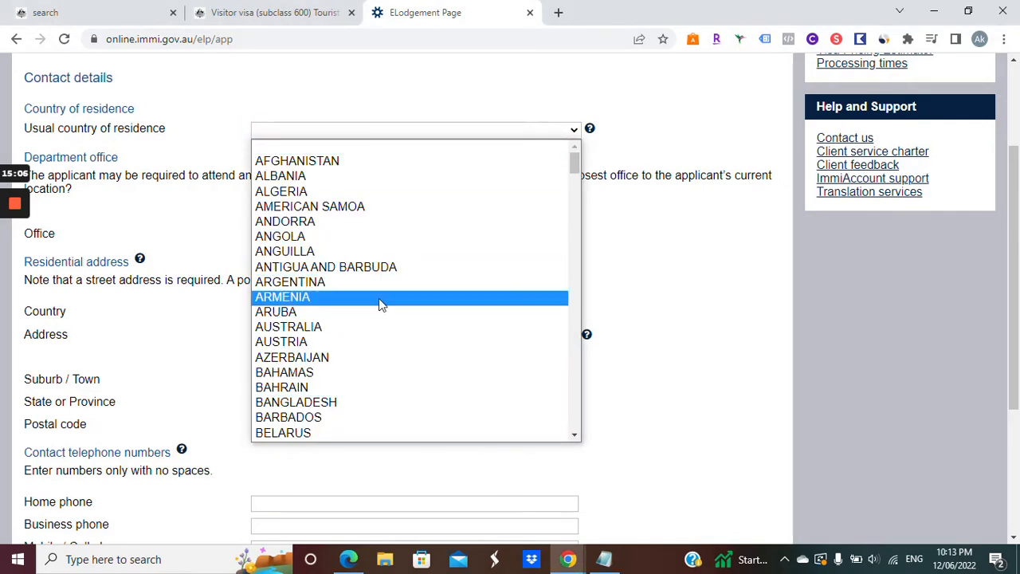
left_click(181, 97)
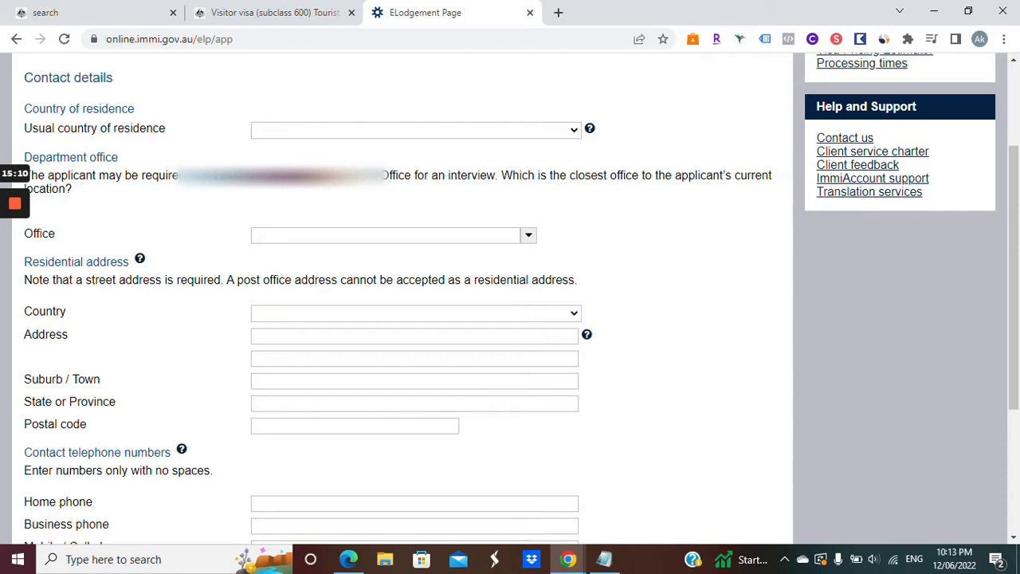
scroll(191, 142, "down", 1)
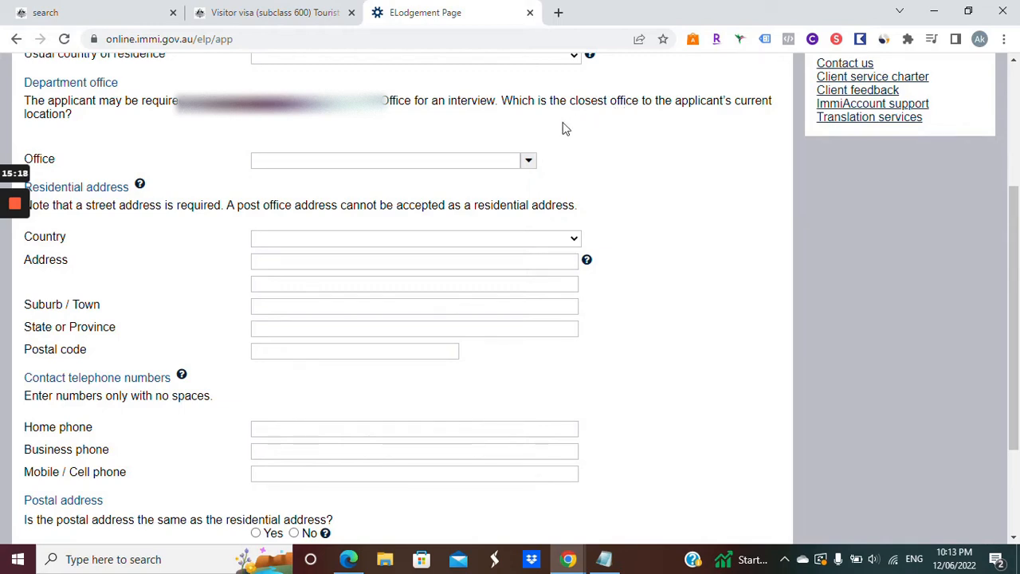
left_click(330, 160)
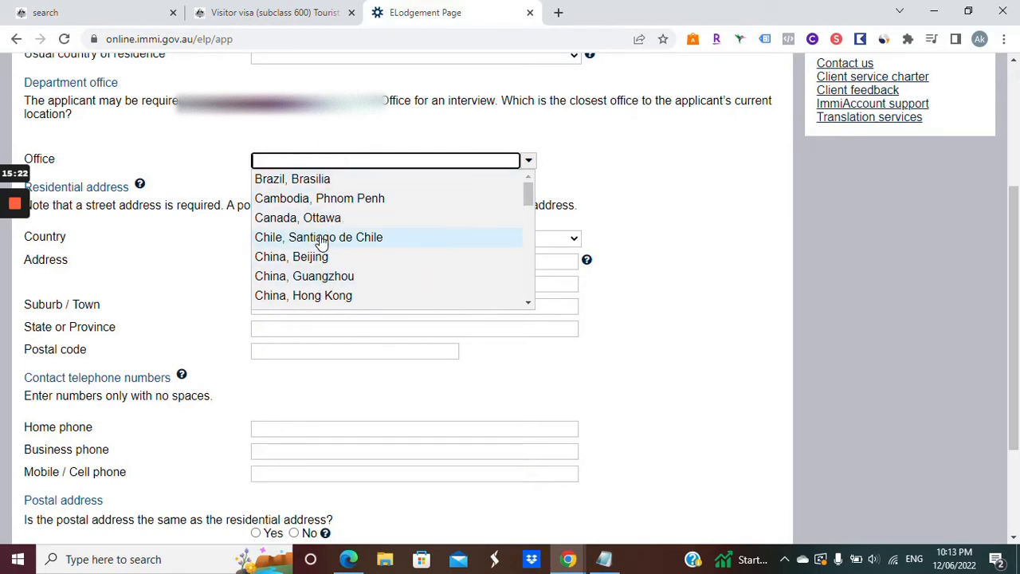
scroll(382, 234, "down", 6)
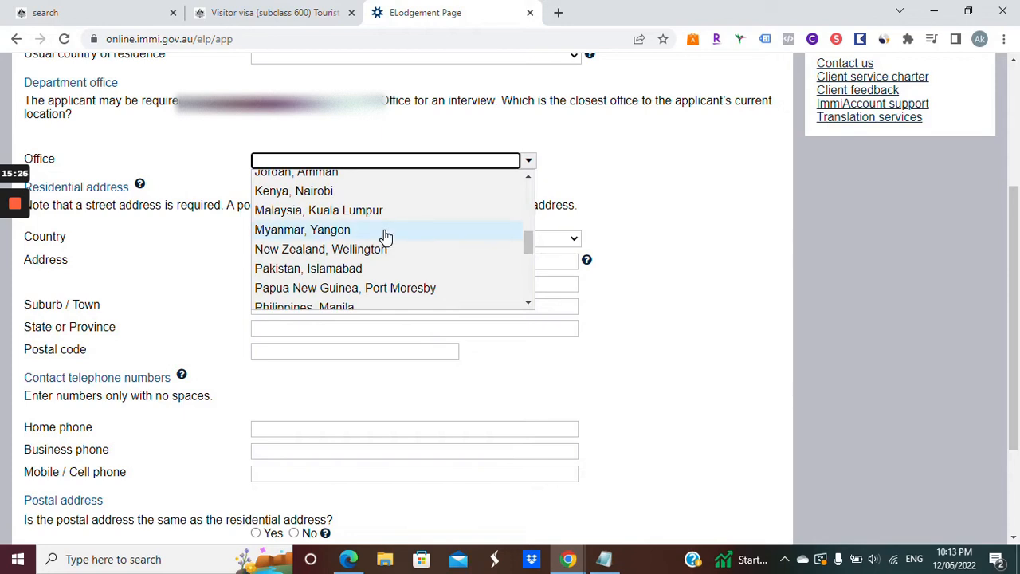
scroll(385, 236, "down", 1)
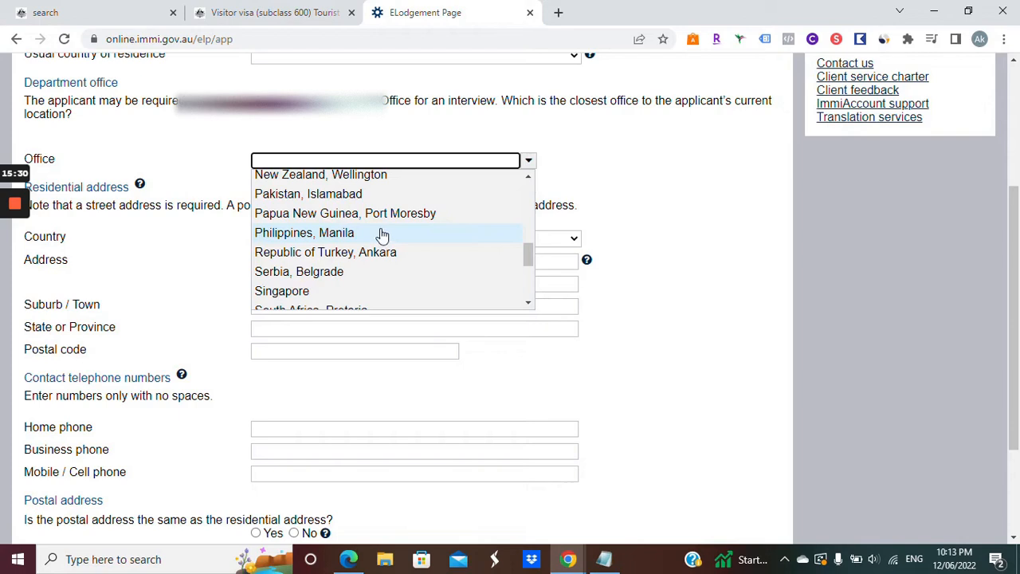
scroll(296, 266, "up", 3)
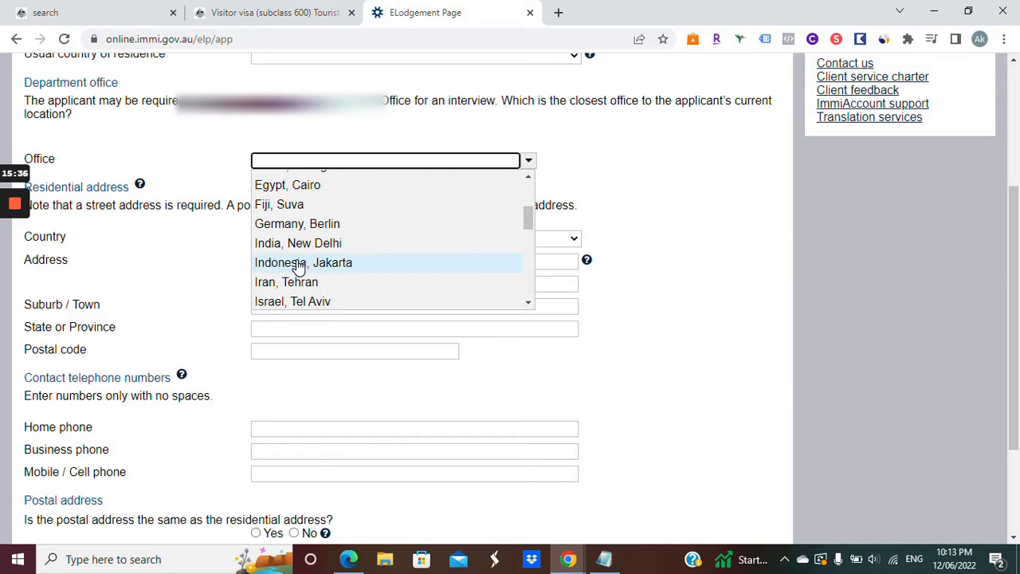
left_click(190, 138)
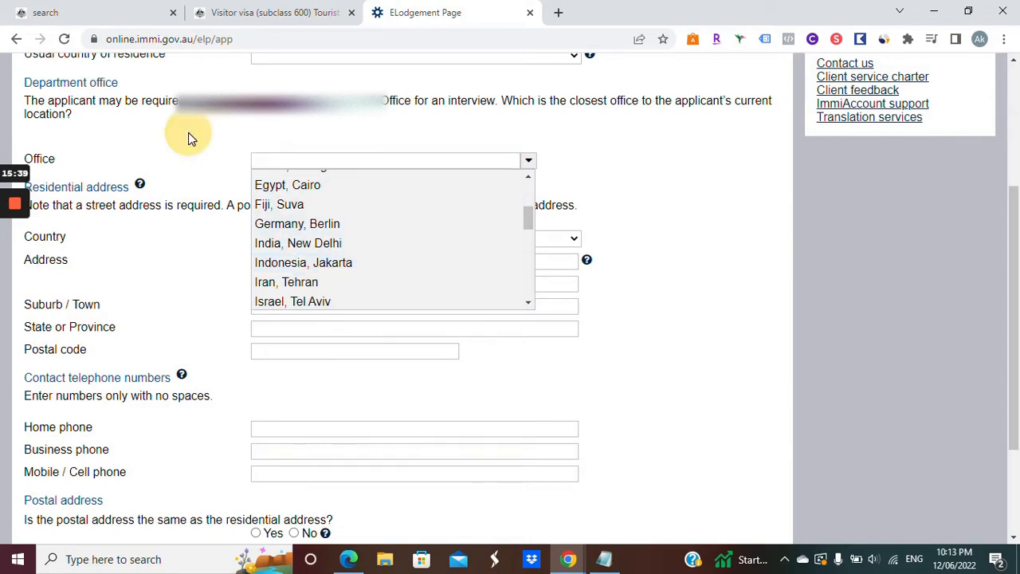
left_click(529, 162)
Review the residential address, contact telephone, postal address and email fields on the Contact details page.
scroll(656, 237, "down", 1)
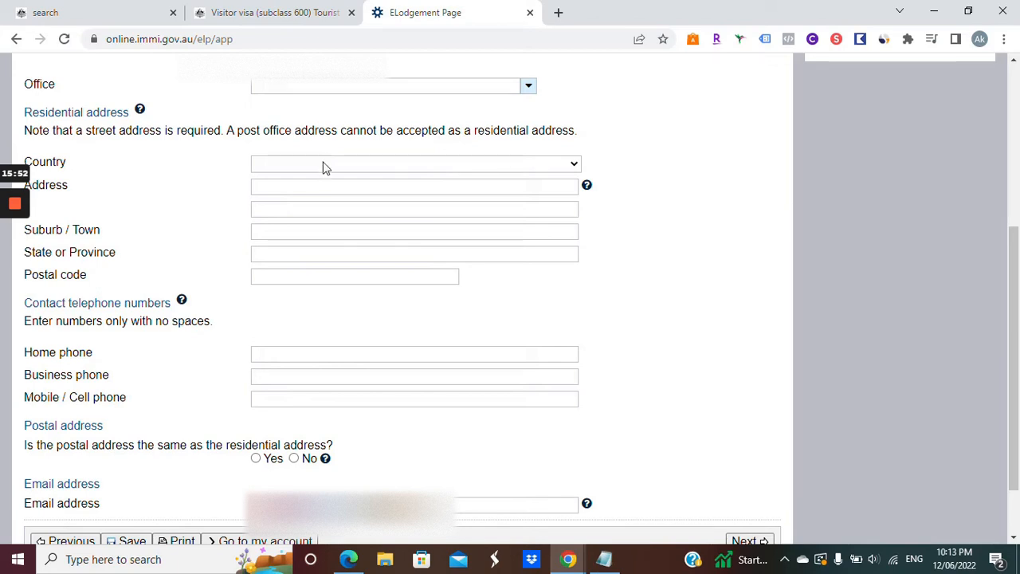
scroll(484, 311, "down", 1)
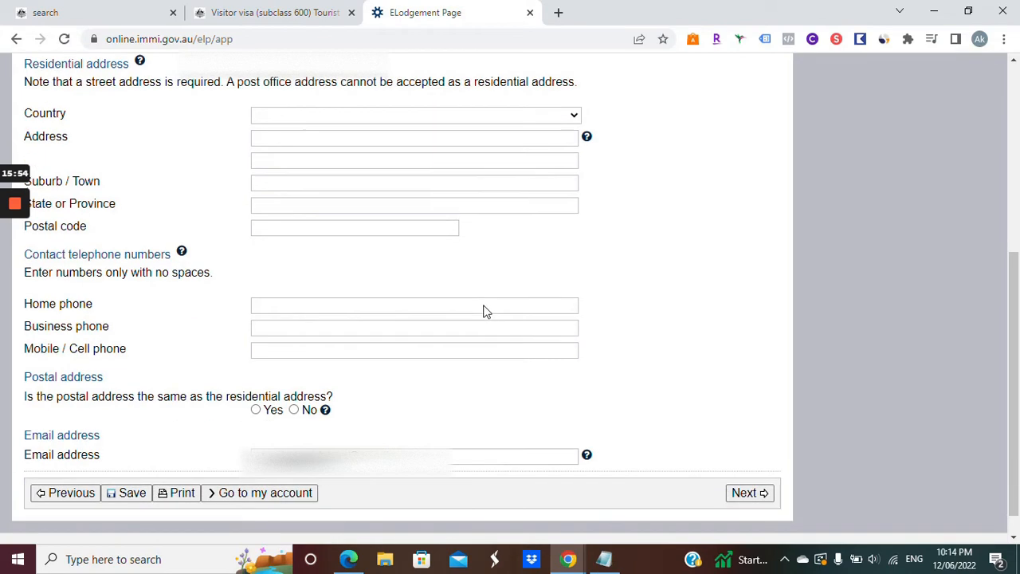
scroll(484, 311, "down", 1)
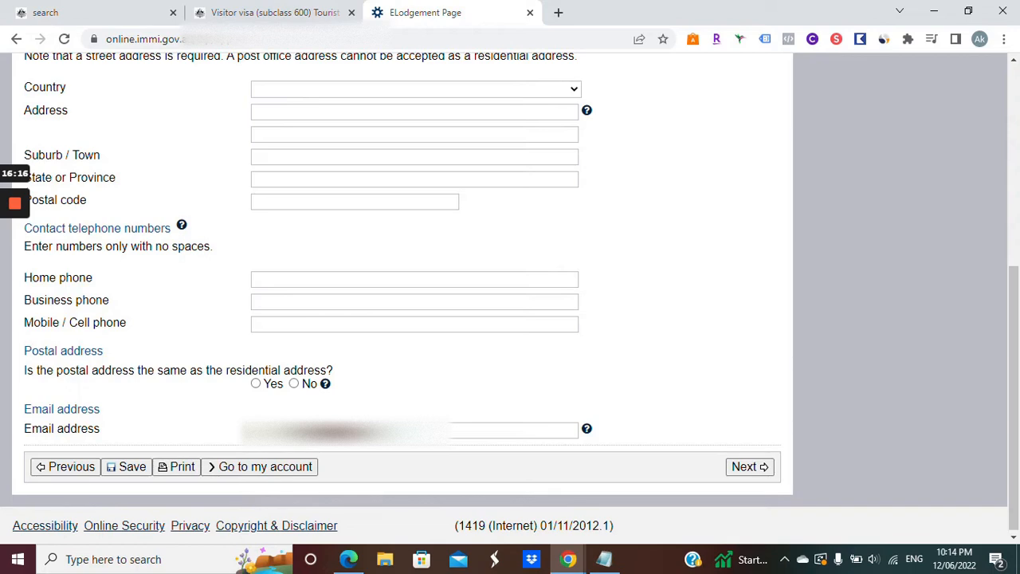
scroll(228, 278, "up", 5)
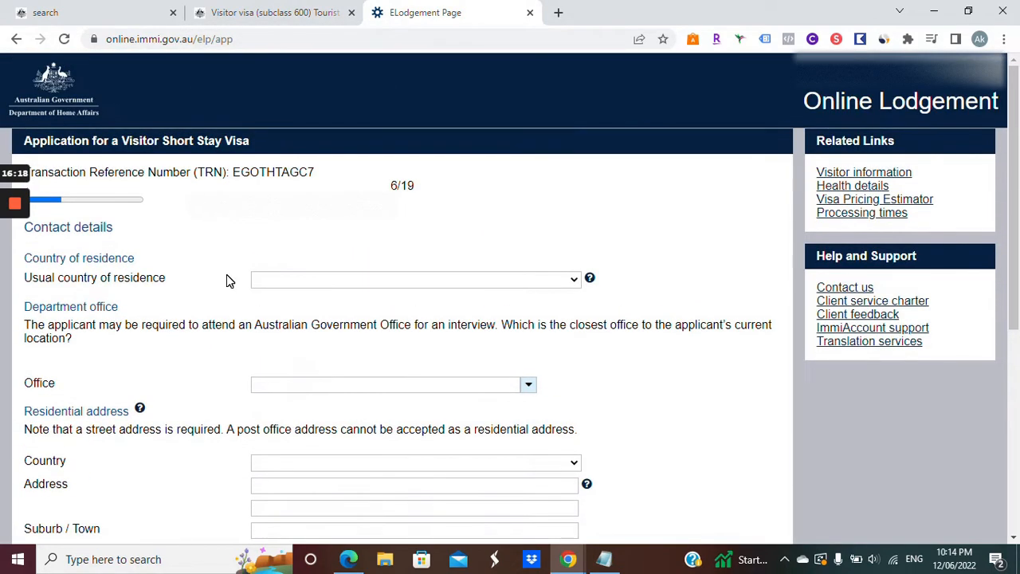
scroll(132, 346, "down", 4)
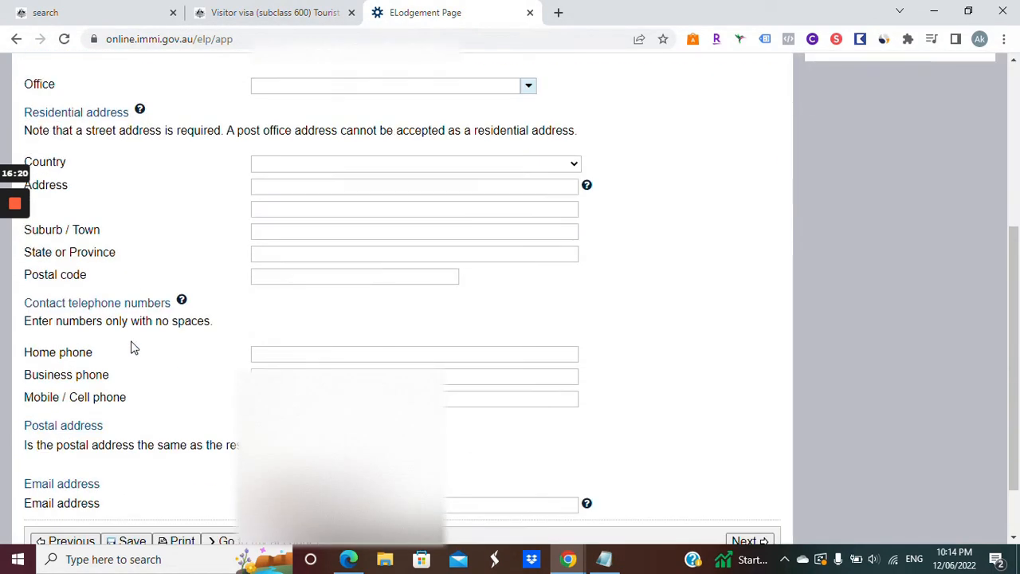
scroll(132, 346, "down", 1)
mouse_move(16, 203)
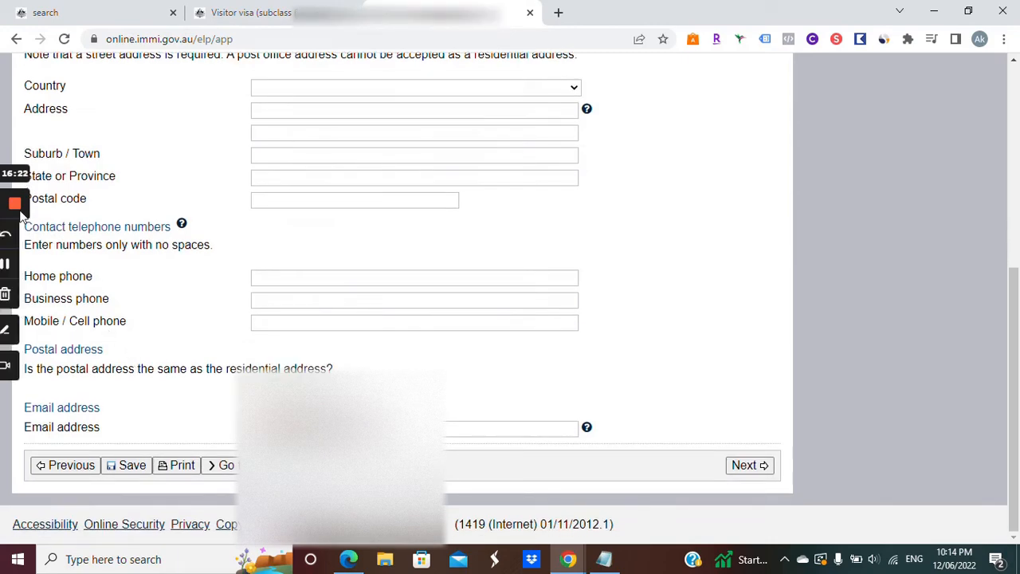
left_click(18, 263)
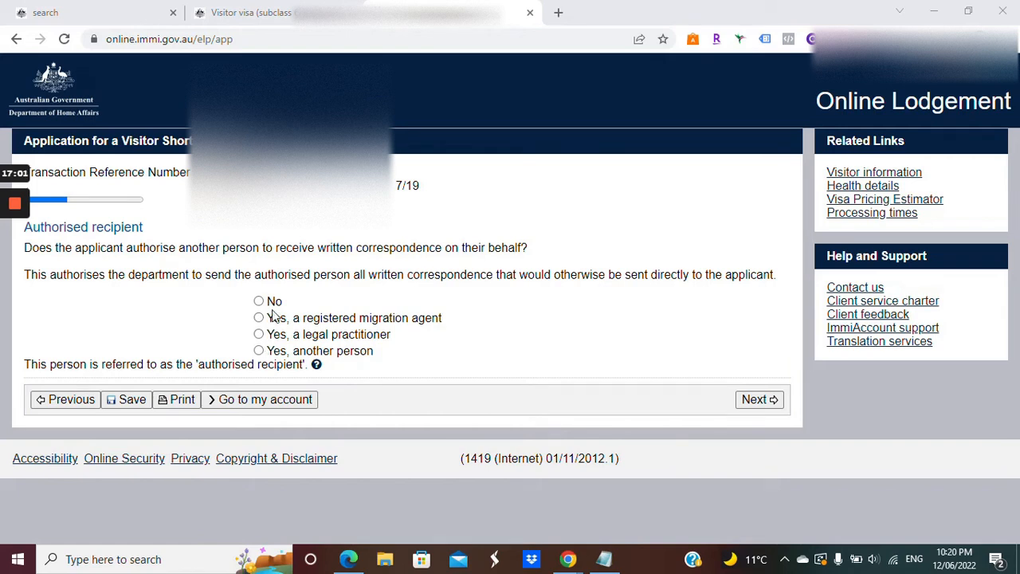
Check which contact details authorising another person asks for, set the authorised recipient answer to No, and review the electronic communication section.
left_click(257, 351)
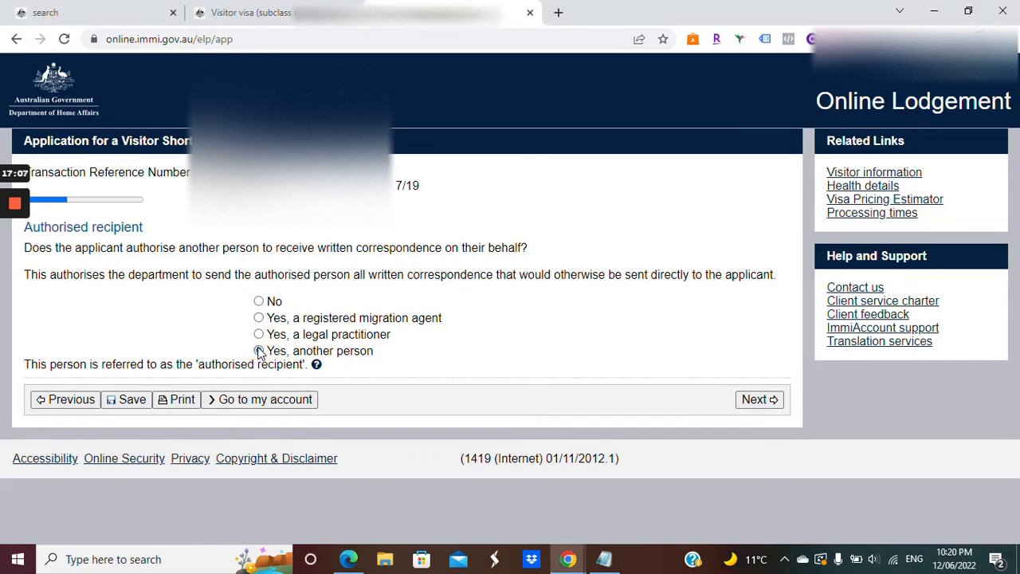
scroll(223, 287, "down", 2)
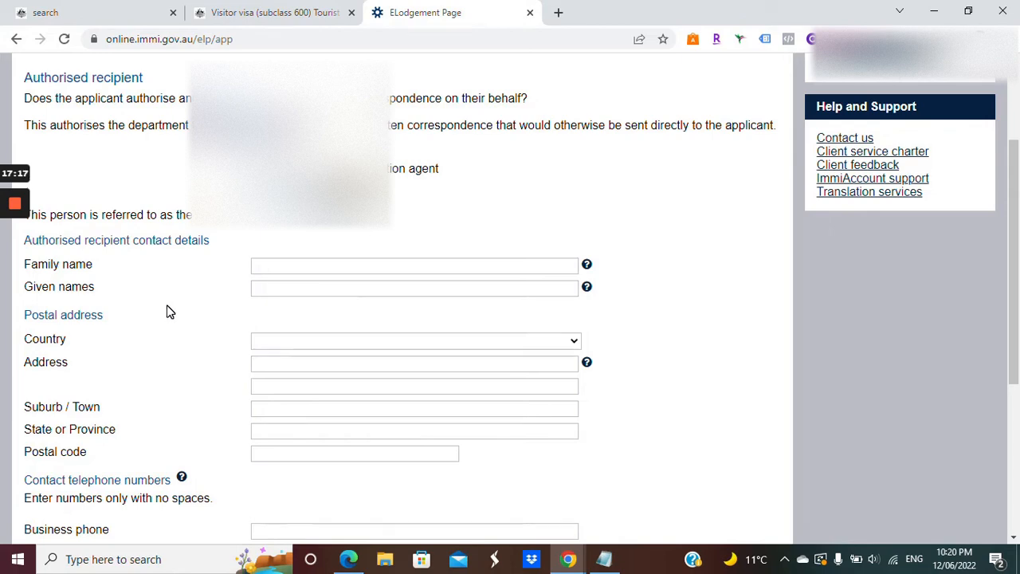
scroll(168, 311, "up", 2)
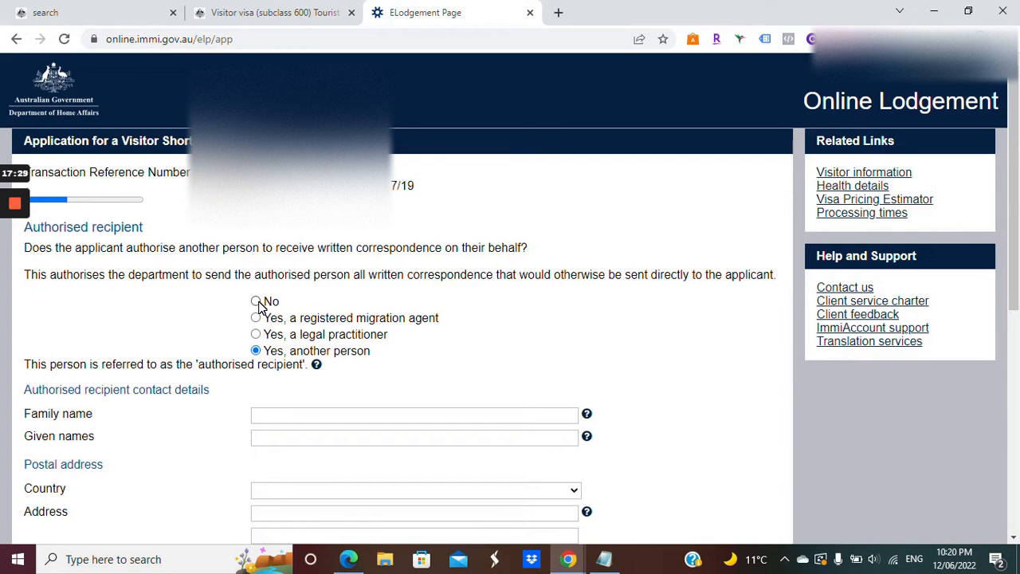
left_click(257, 302)
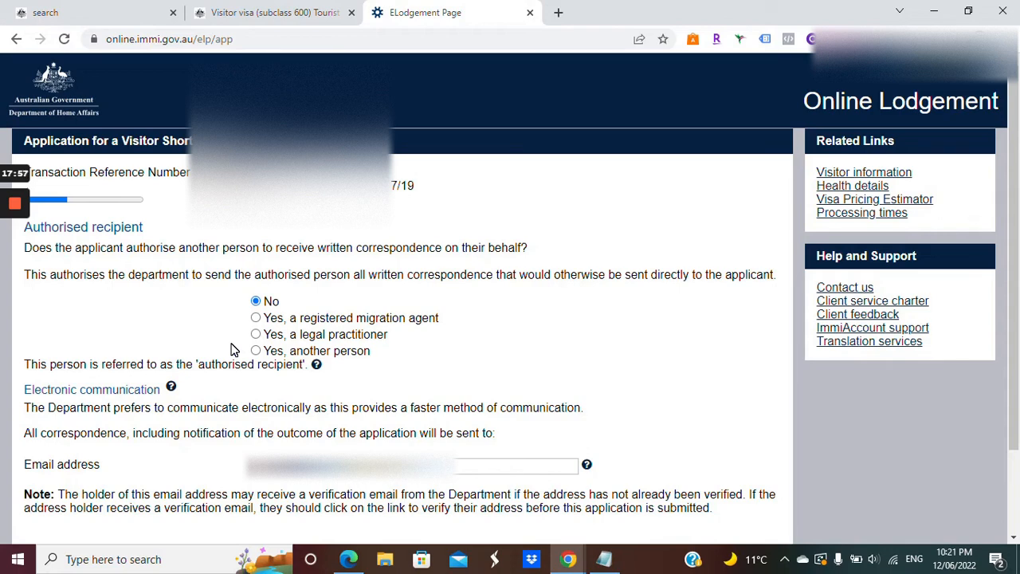
scroll(233, 349, "down", 1)
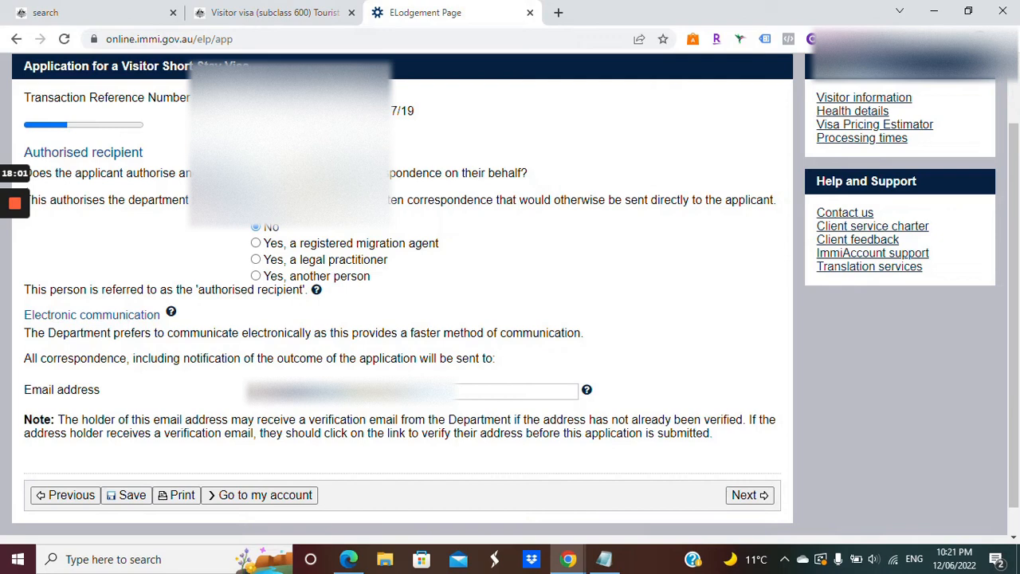
mouse_move(14, 239)
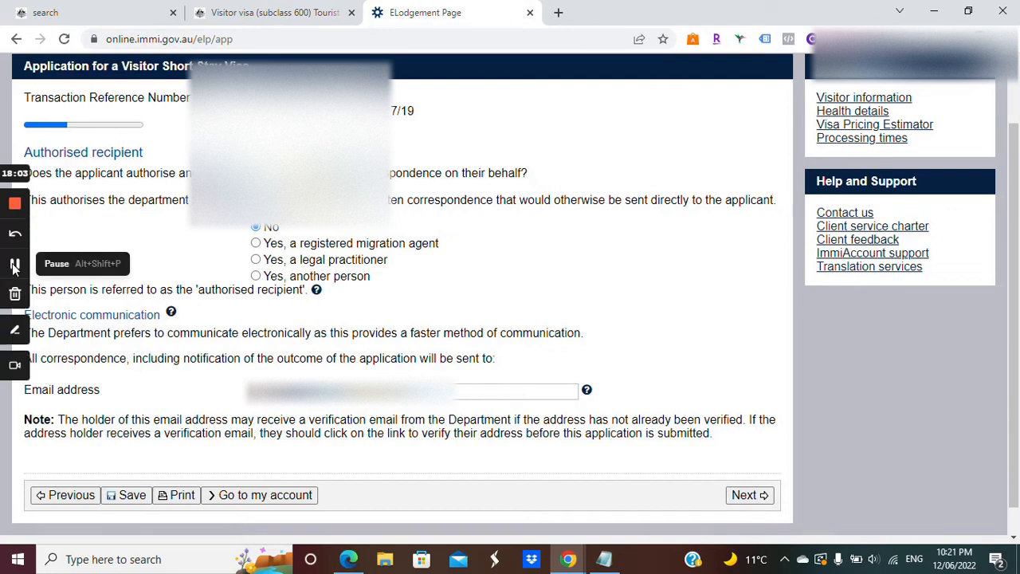
left_click(14, 266)
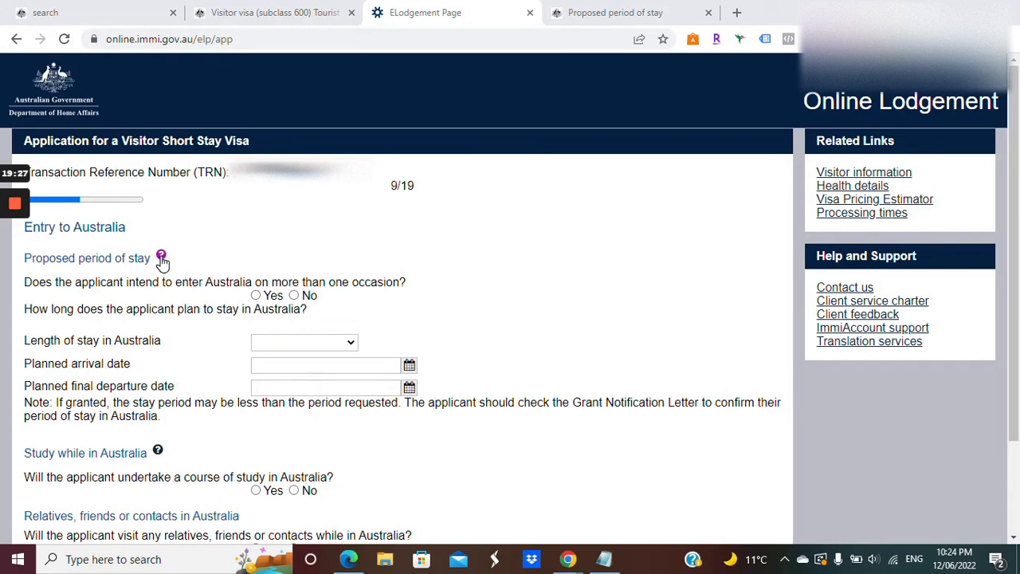
Read the help page on the proposed period of stay for the Visitor visa (subclass 600), and close it.
left_click(584, 9)
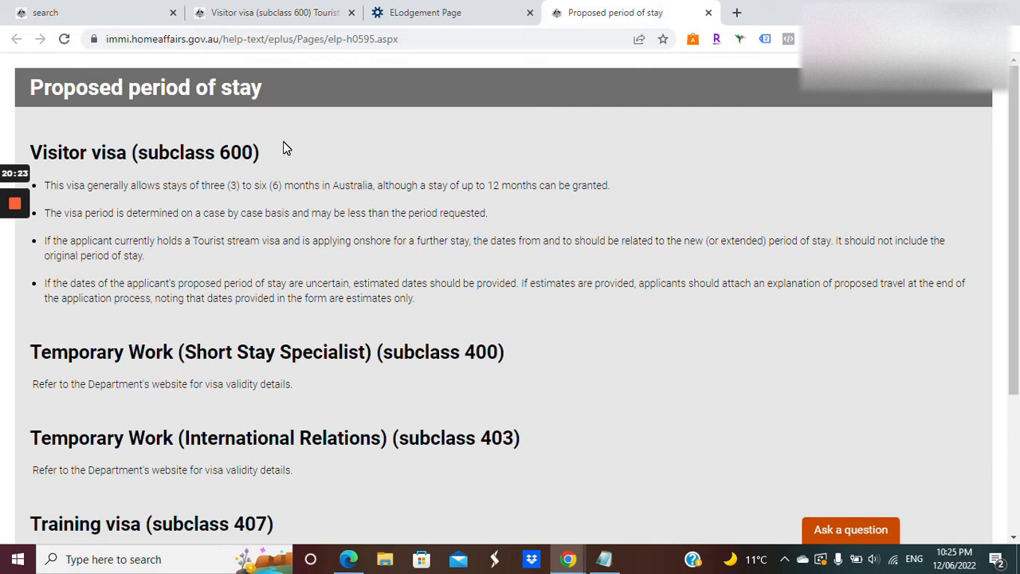
left_click(709, 13)
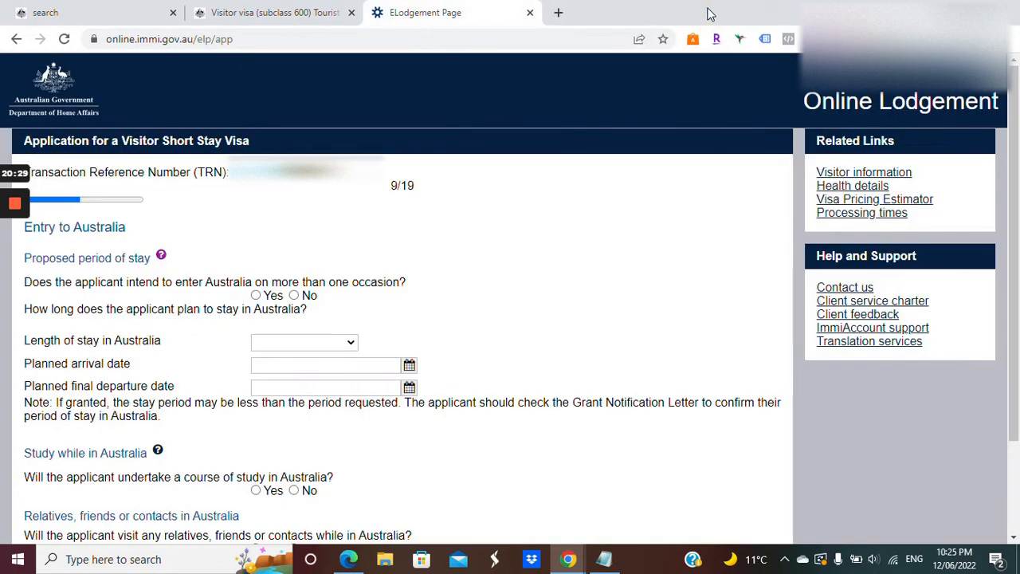
Check what a Yes to entering Australia on more than one occasion asks for, and set the answer to No.
scroll(446, 255, "down", 1)
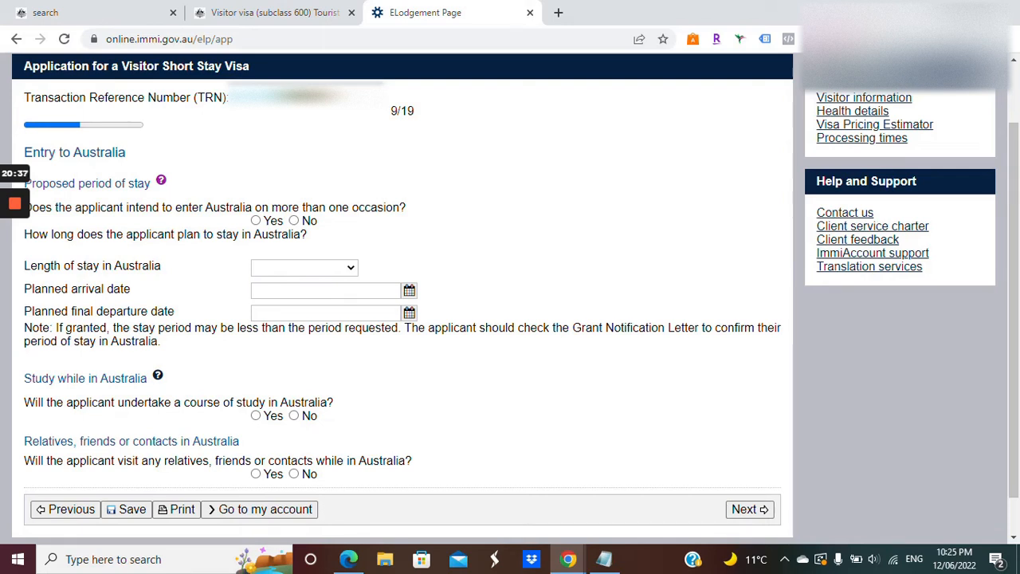
left_click(258, 224)
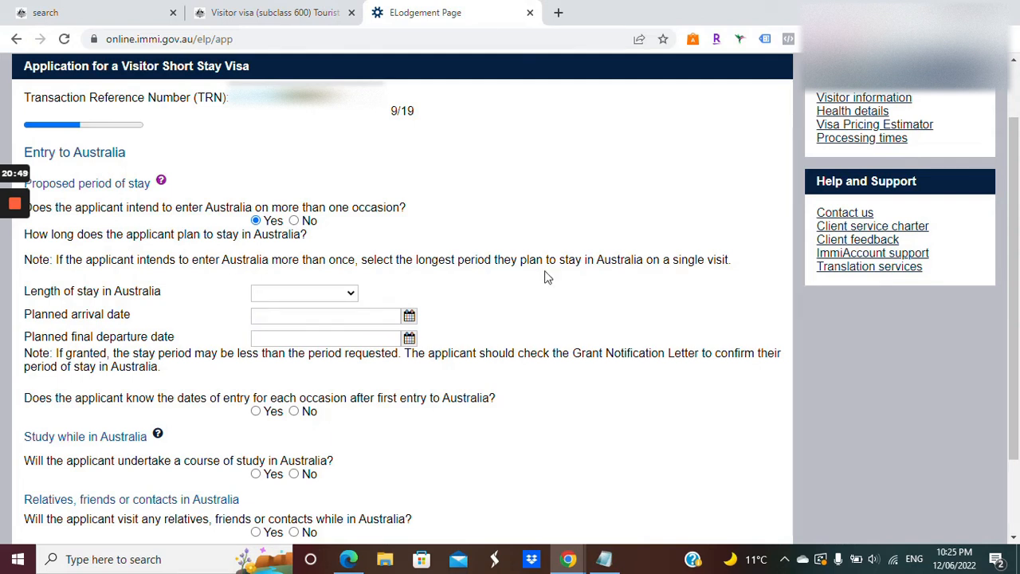
left_click(294, 221)
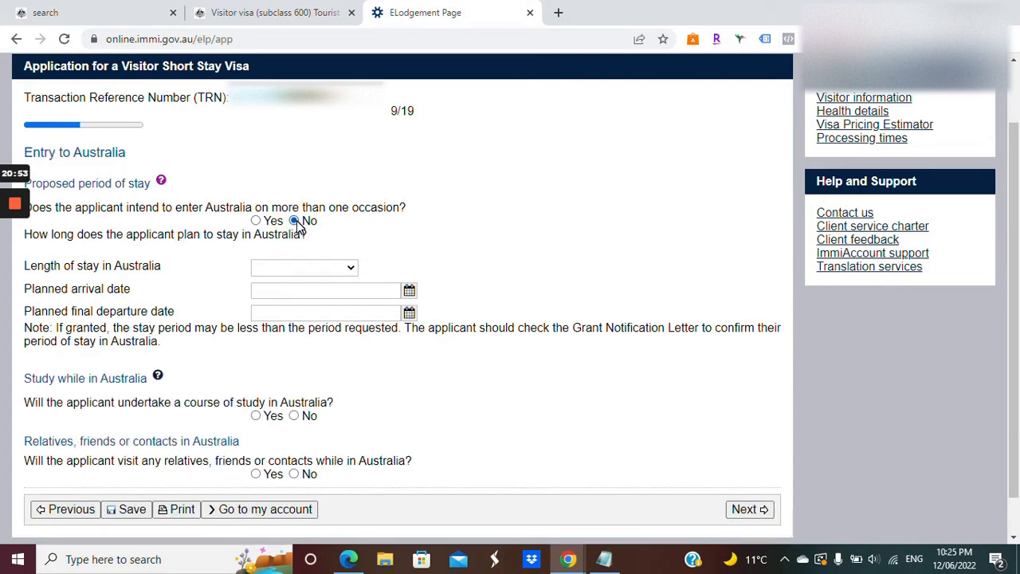
left_click(256, 222)
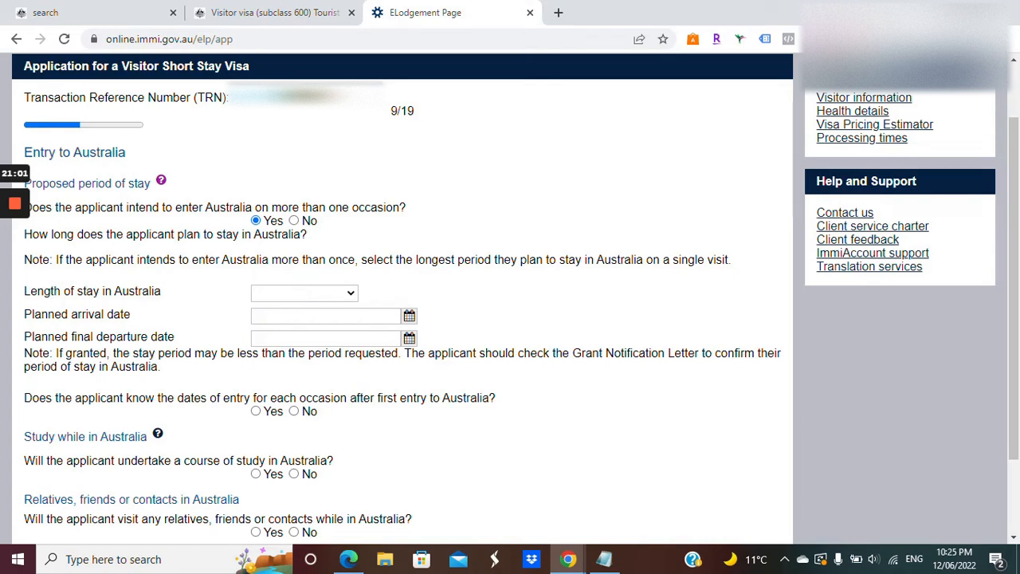
left_click(294, 222)
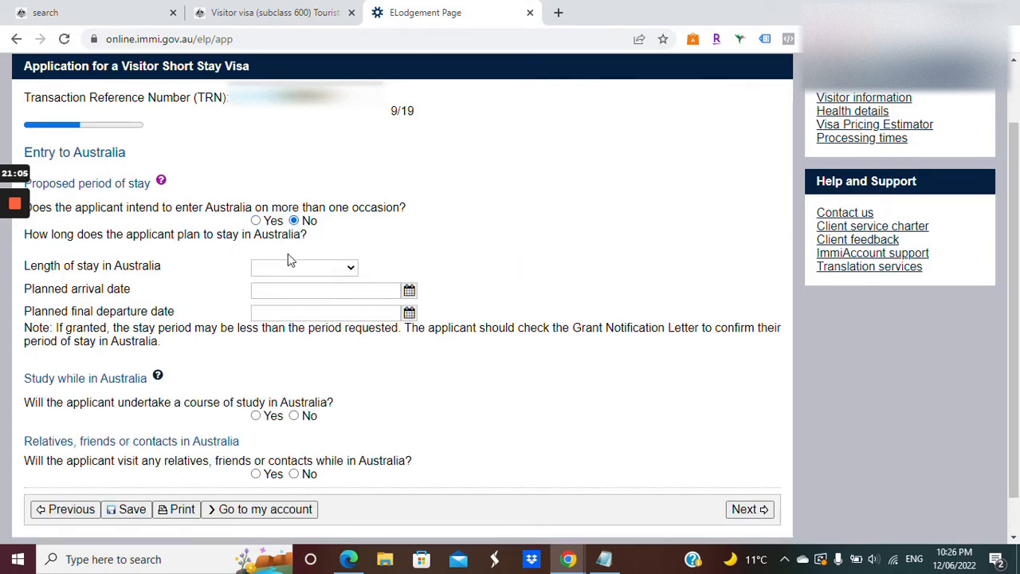
Set the length of stay in Australia to Up to 3 months.
left_click(282, 268)
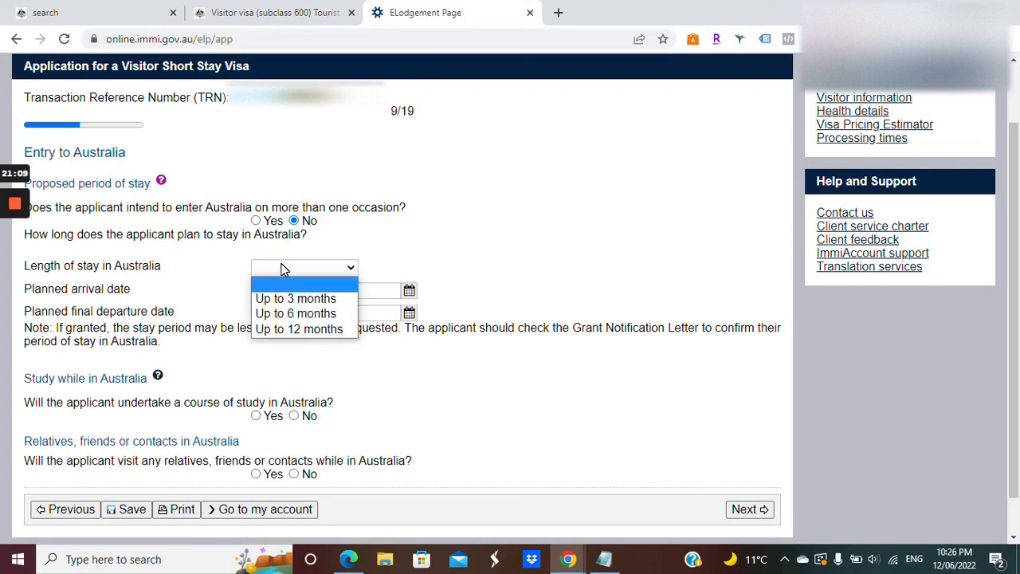
left_click(306, 301)
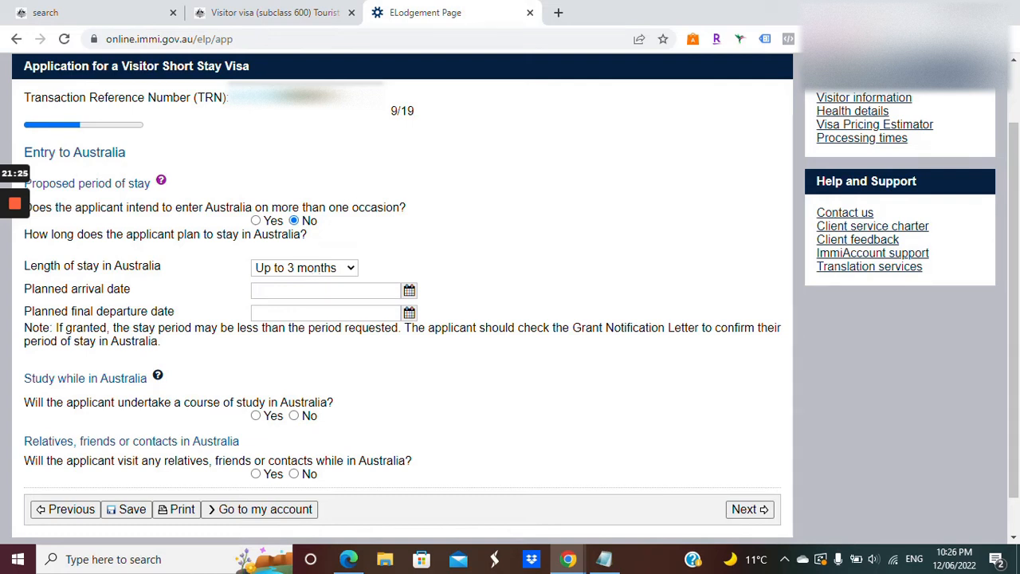
left_click(295, 268)
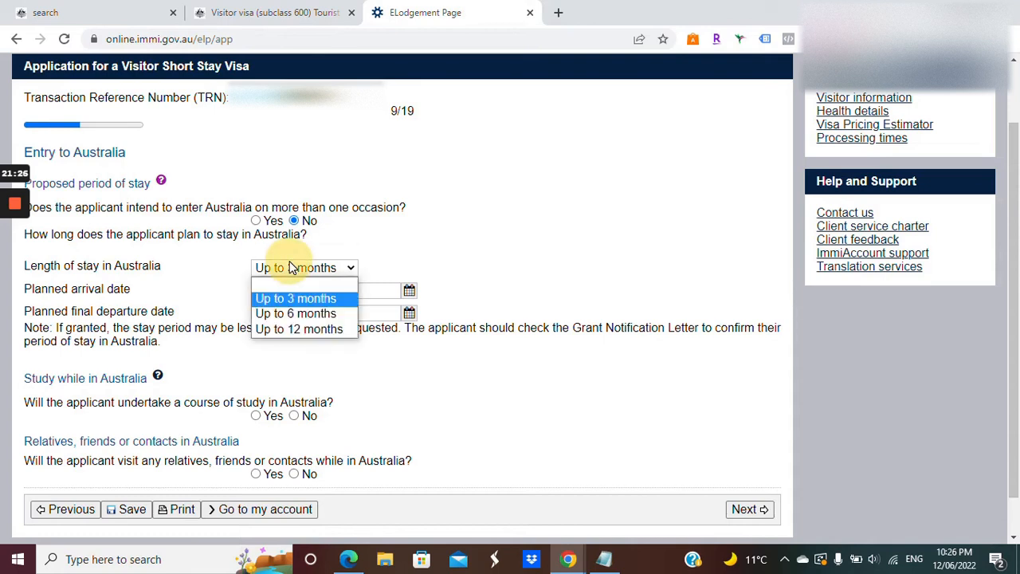
left_click(288, 301)
left_click(199, 270)
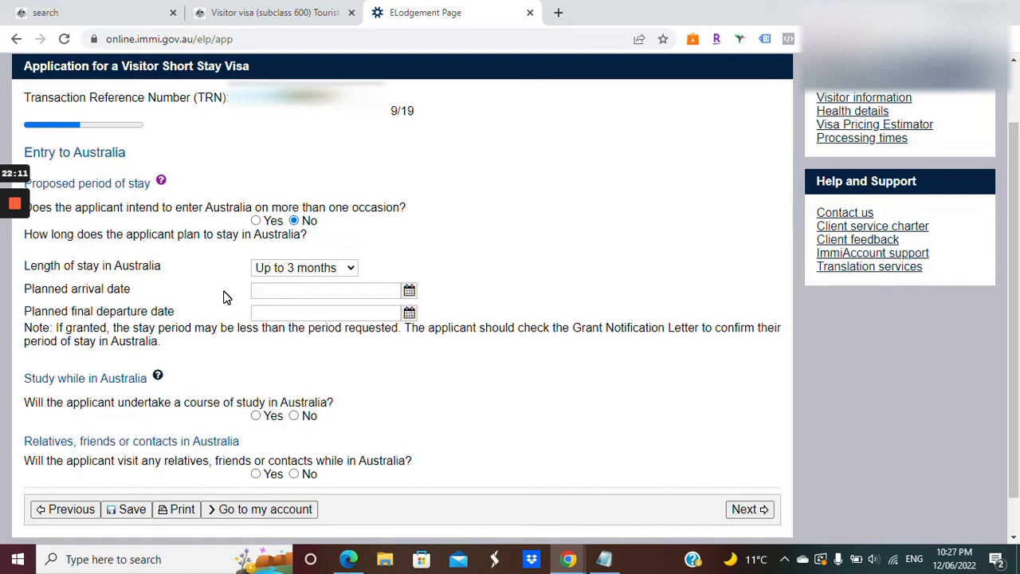
Answer Yes to visiting relatives, friends or contacts in Australia, and review the details table for those people.
scroll(189, 296, "down", 1)
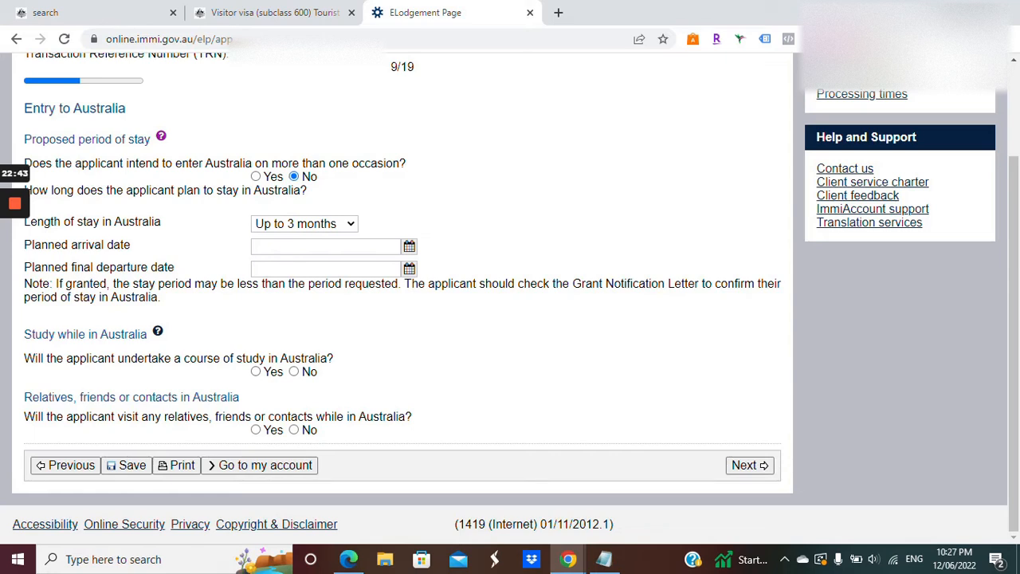
left_click(256, 430)
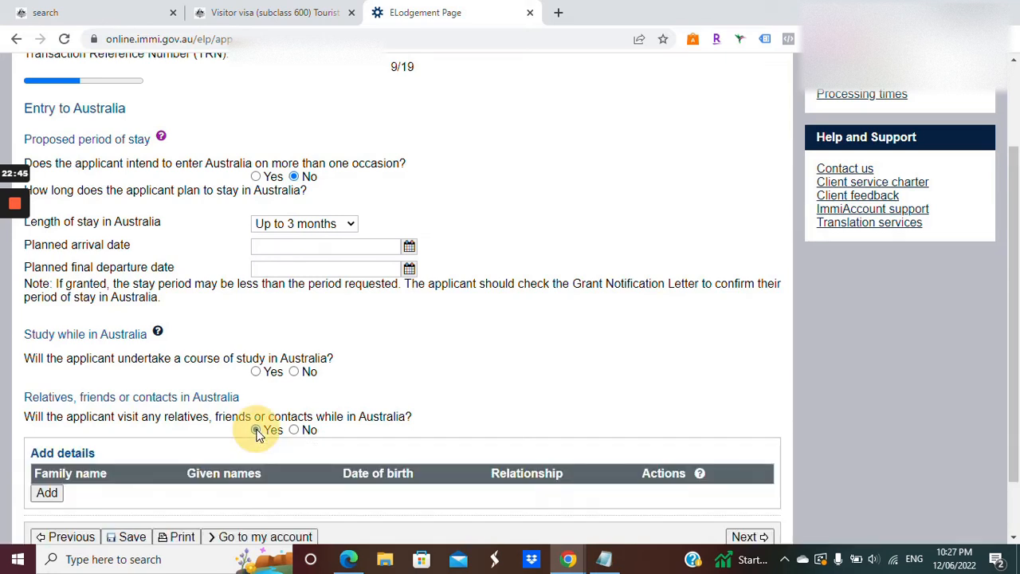
scroll(159, 430, "down", 2)
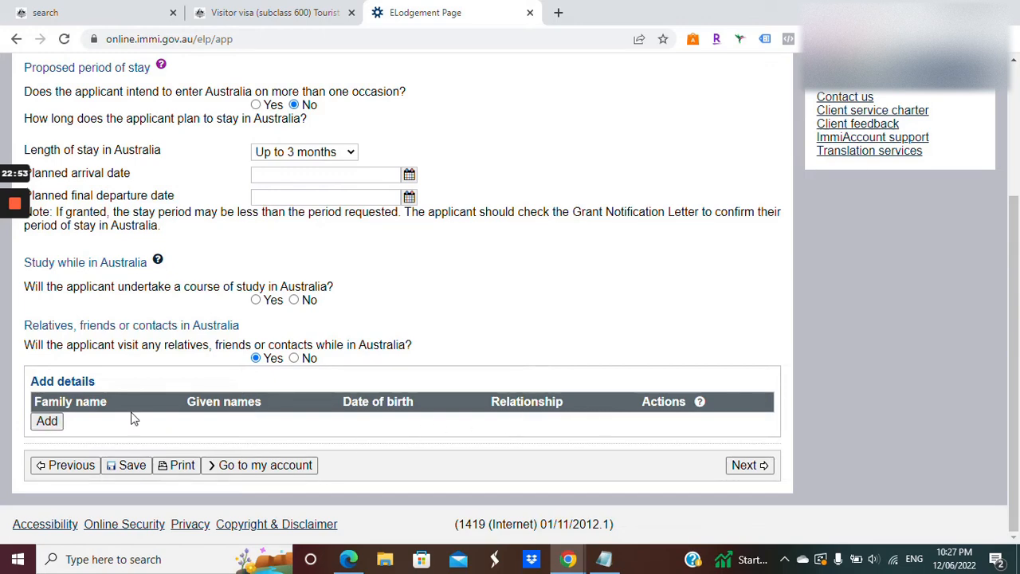
scroll(143, 322, "up", 4)
scroll(144, 322, "down", 4)
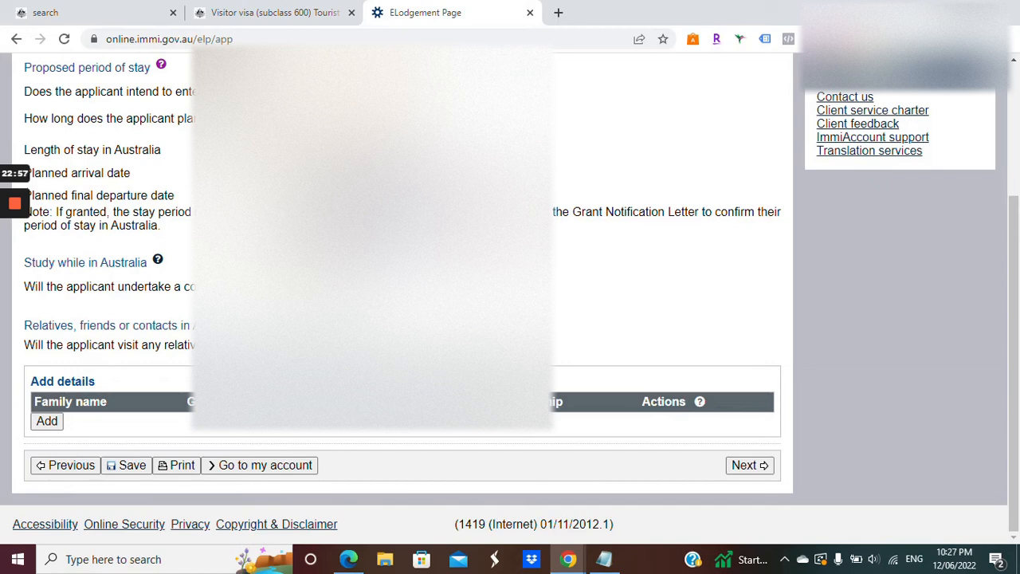
mouse_move(14, 209)
left_click(14, 264)
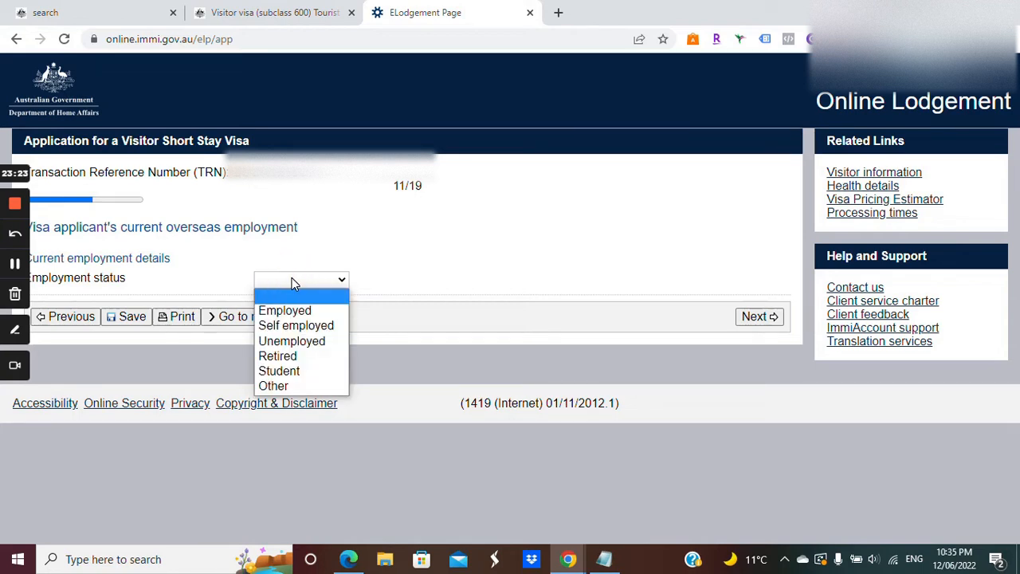
Set the applicant's employment status to Other, and look over the details field and the remaining status choices.
left_click(289, 385)
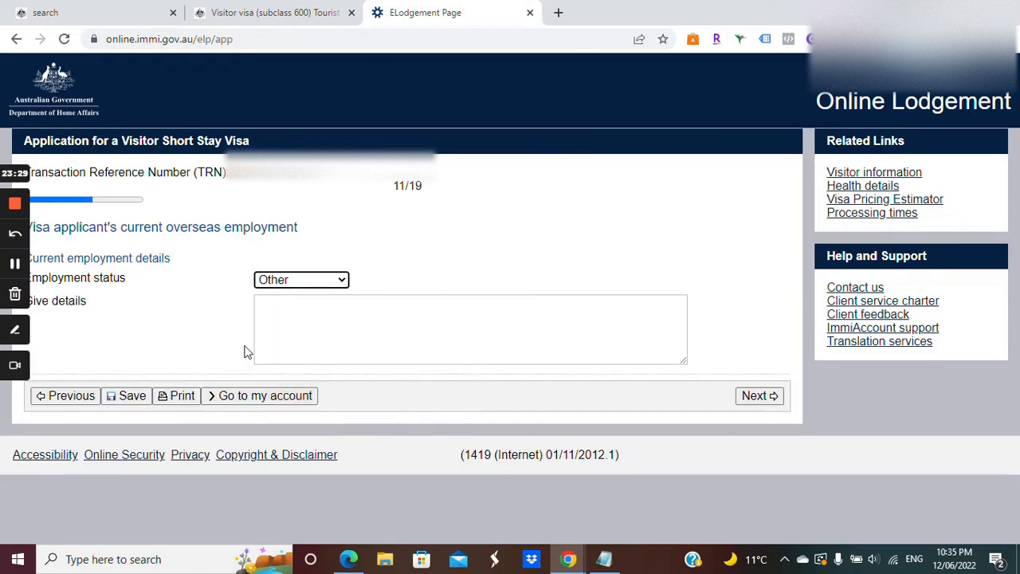
left_click(257, 306)
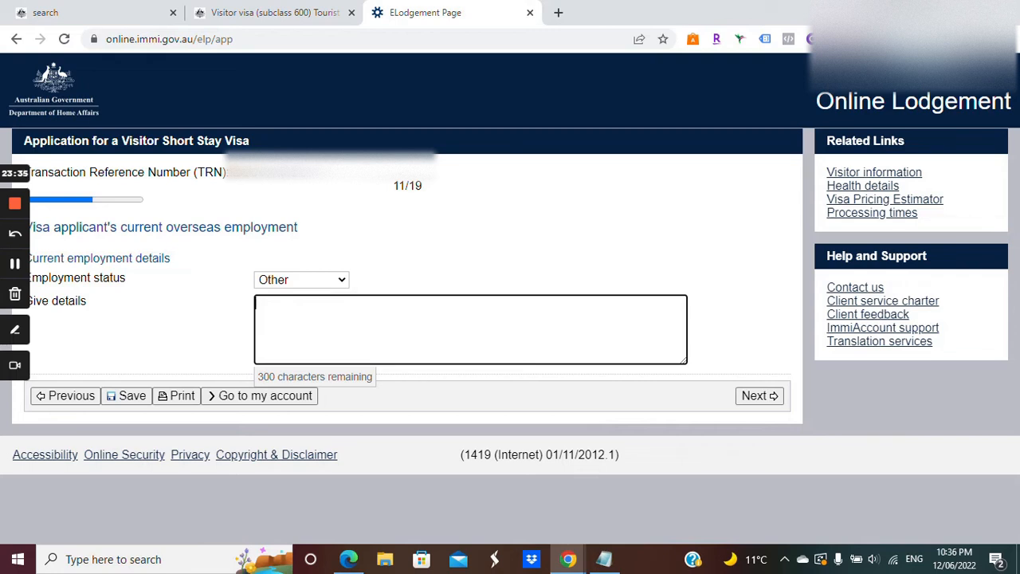
left_click(307, 281)
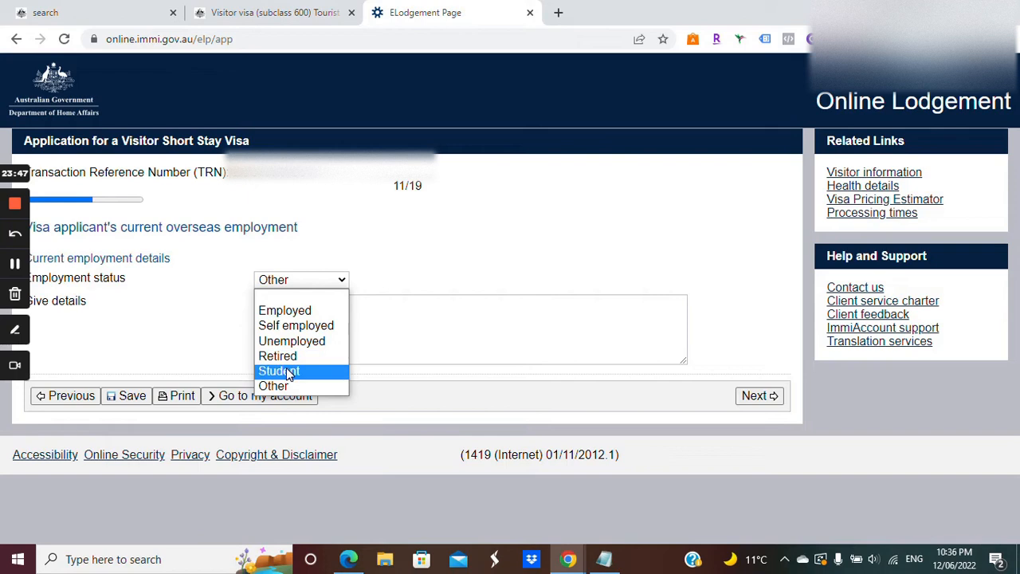
left_click(202, 315)
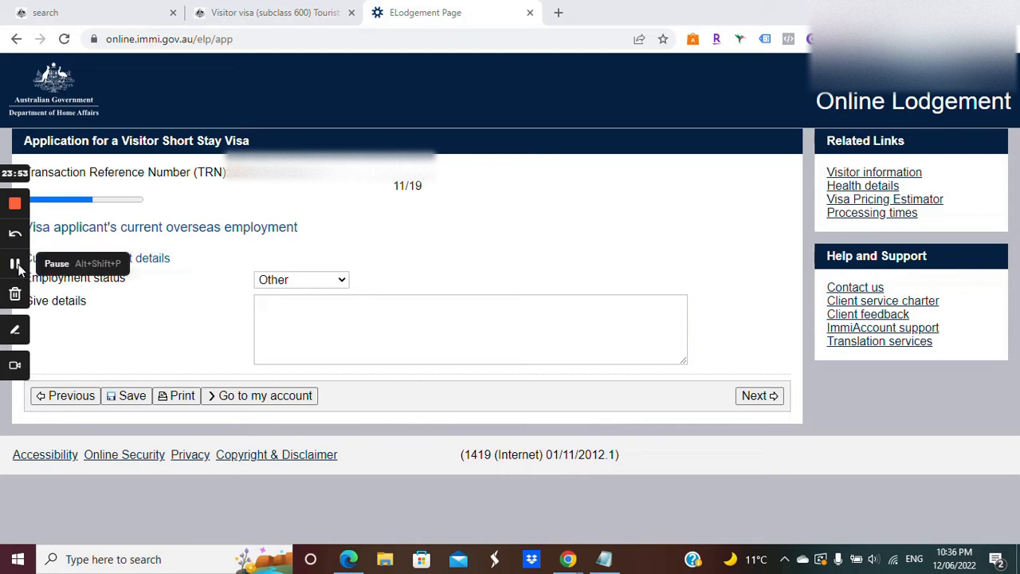
left_click(14, 263)
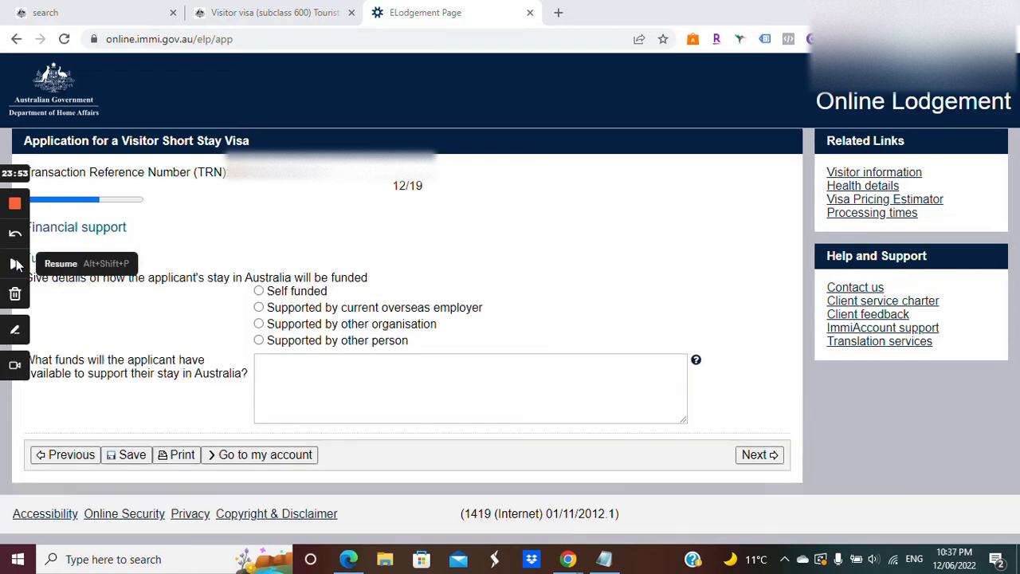
left_click(14, 263)
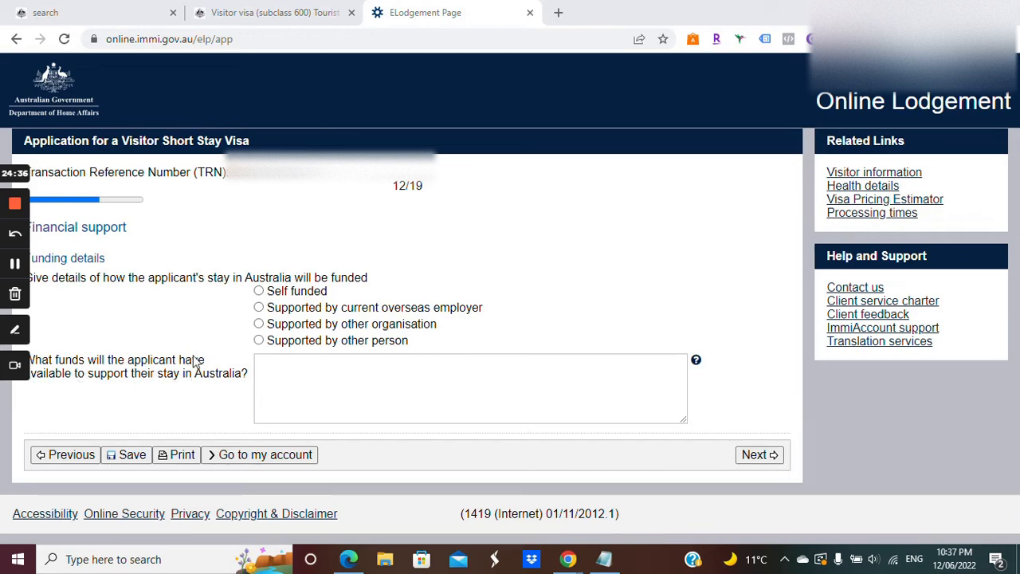
Compare the fields for Self funded and Supported by other person, and set the funding of the stay to Supported by other person.
left_click(259, 342)
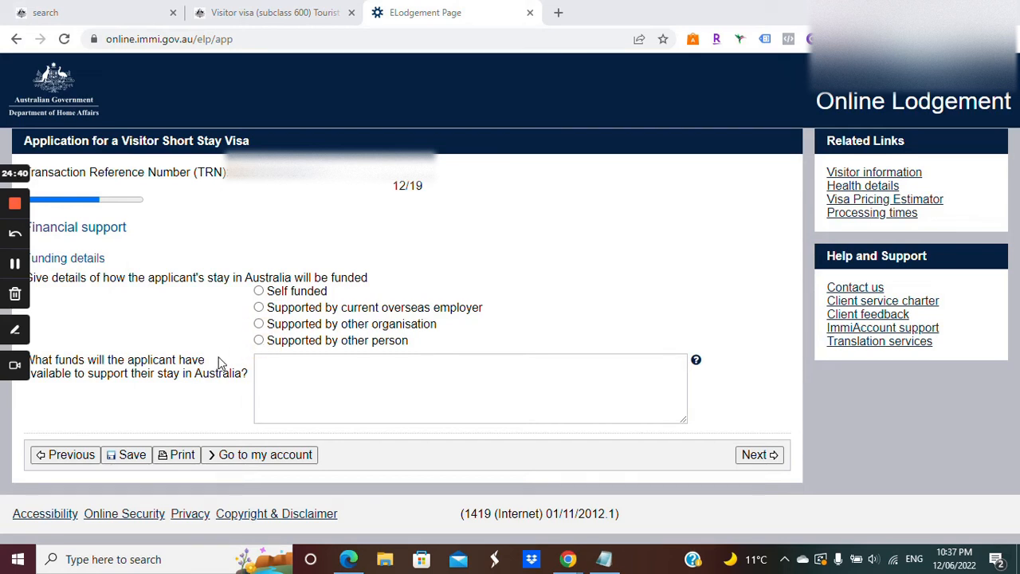
left_click(259, 292)
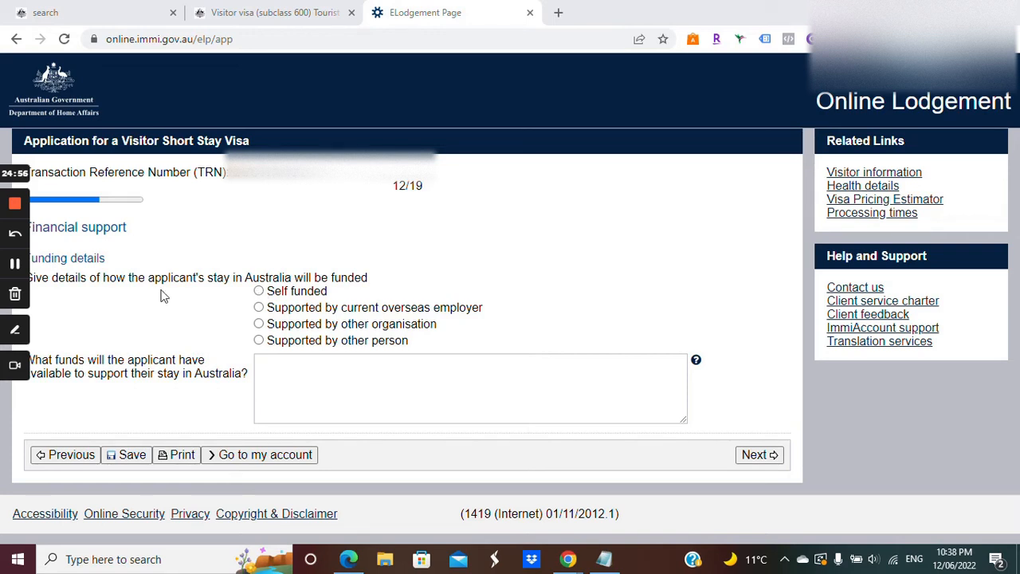
left_click(258, 341)
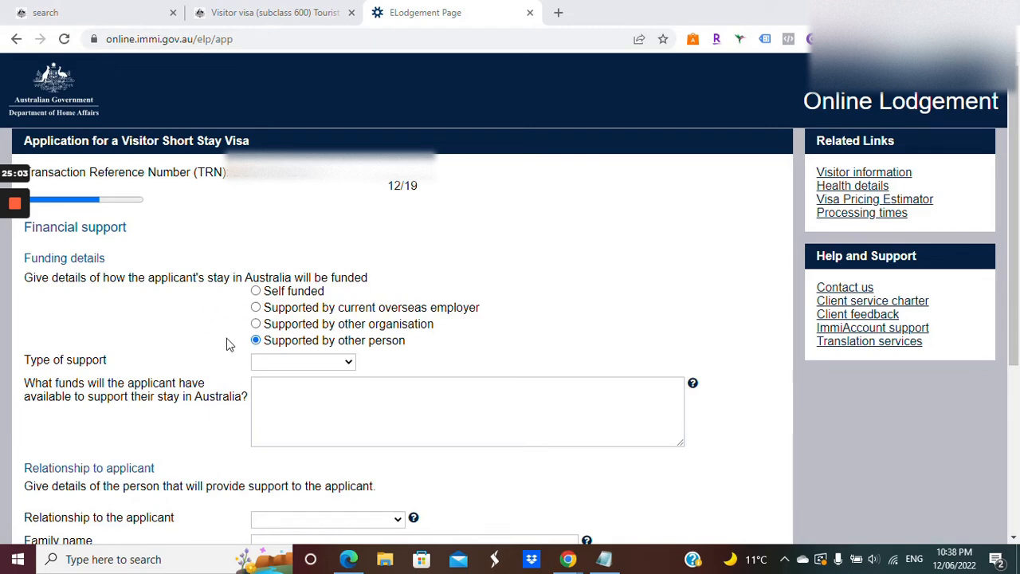
scroll(180, 327, "down", 2)
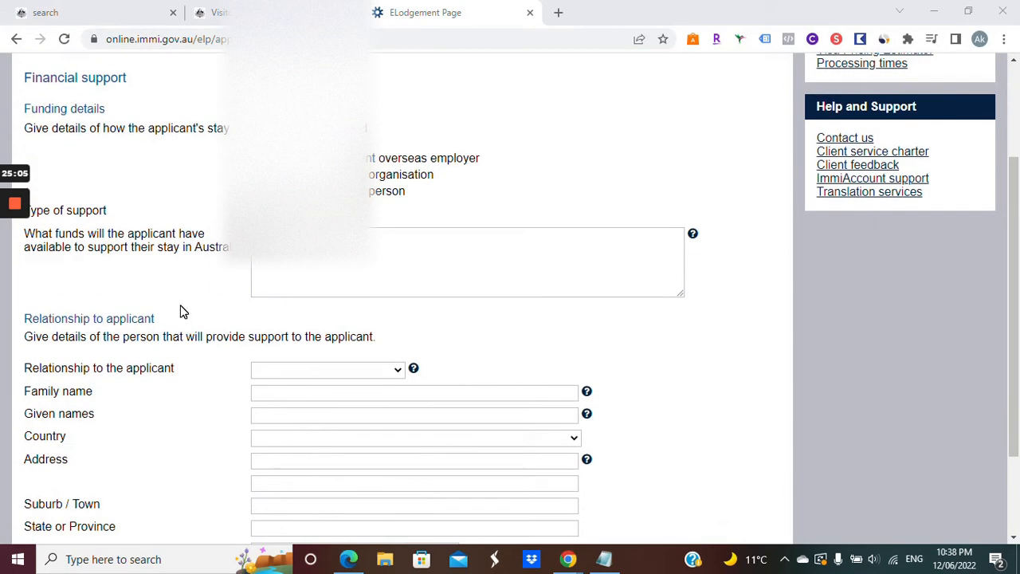
left_click(256, 142)
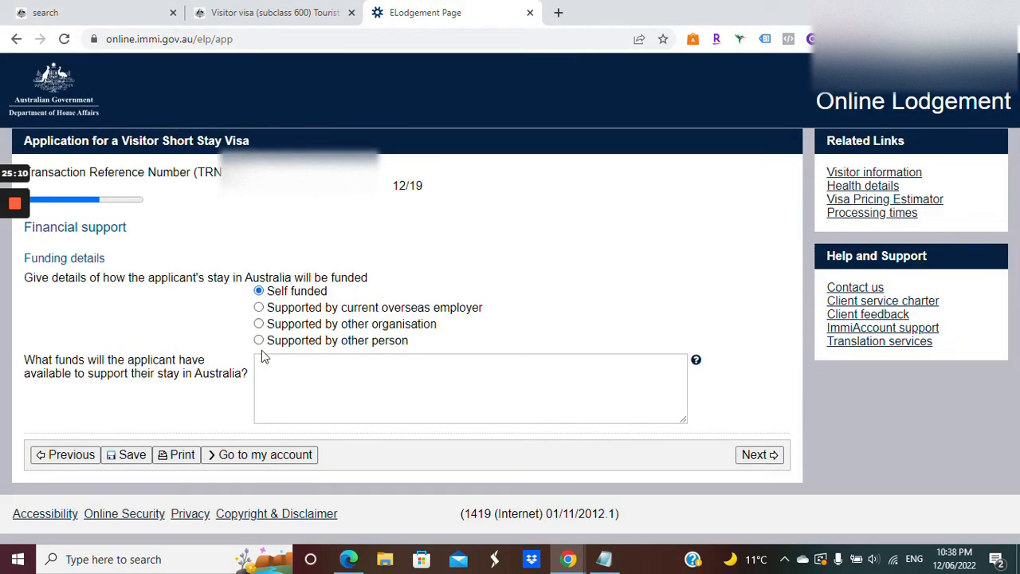
left_click(260, 341)
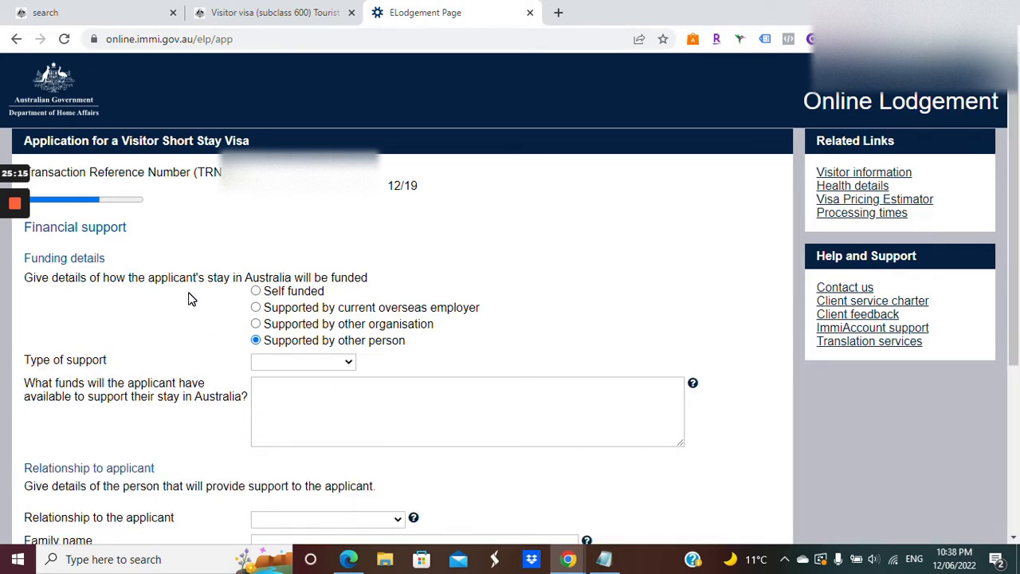
Review the supporting person's detail fields and set the type of support to All costs.
scroll(190, 298, "down", 1)
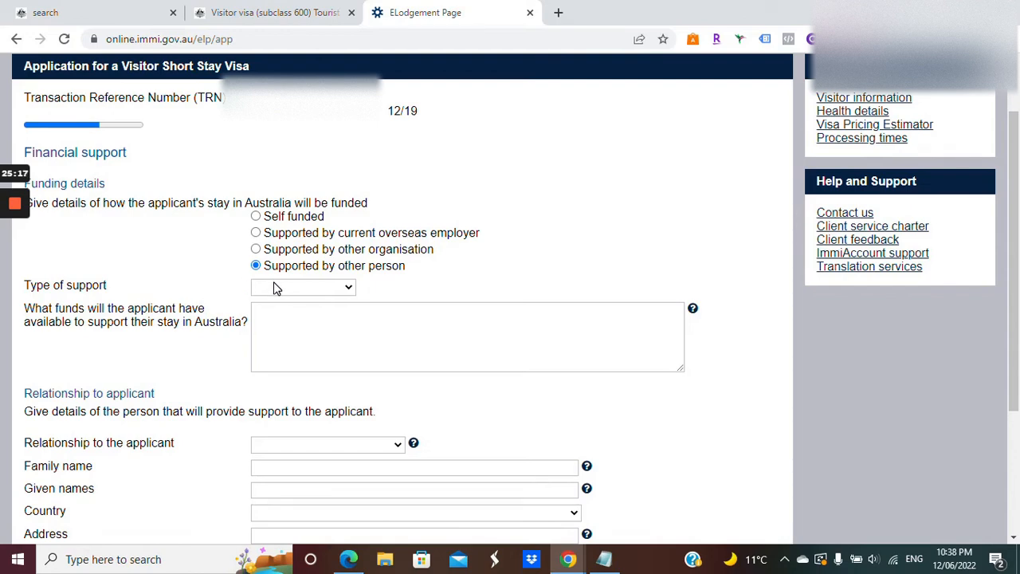
scroll(160, 363, "down", 1)
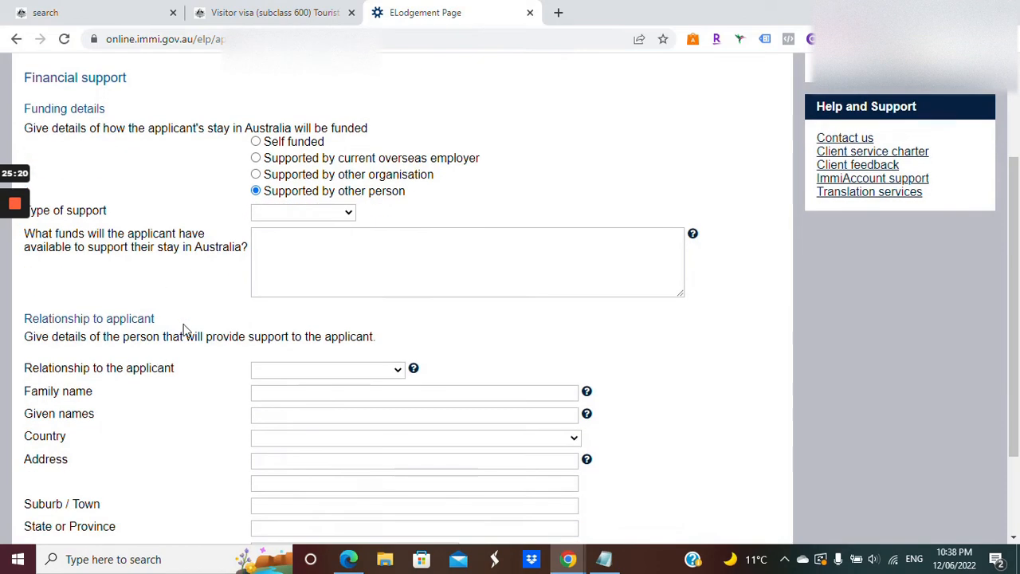
scroll(191, 310, "down", 2)
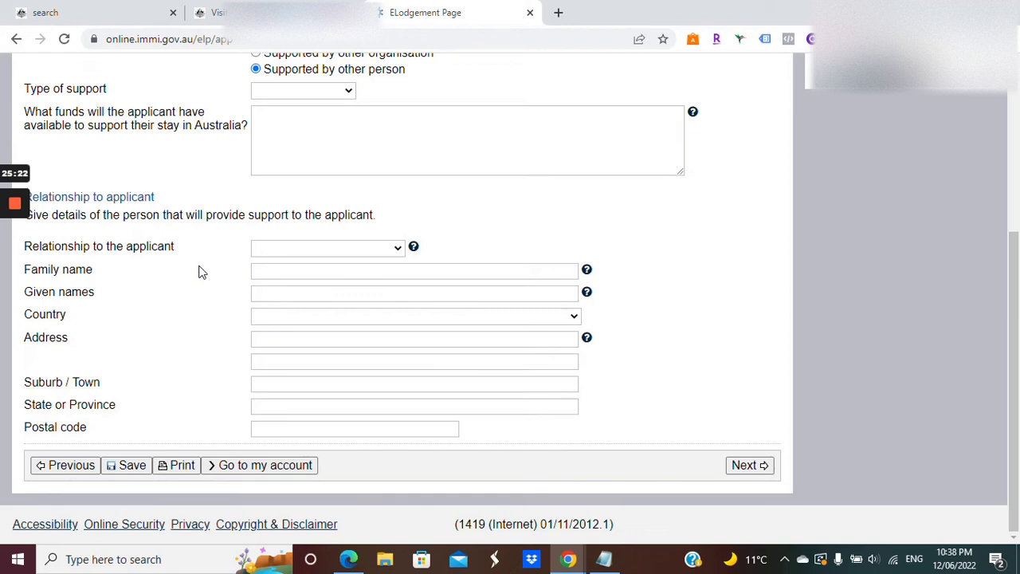
left_click(276, 91)
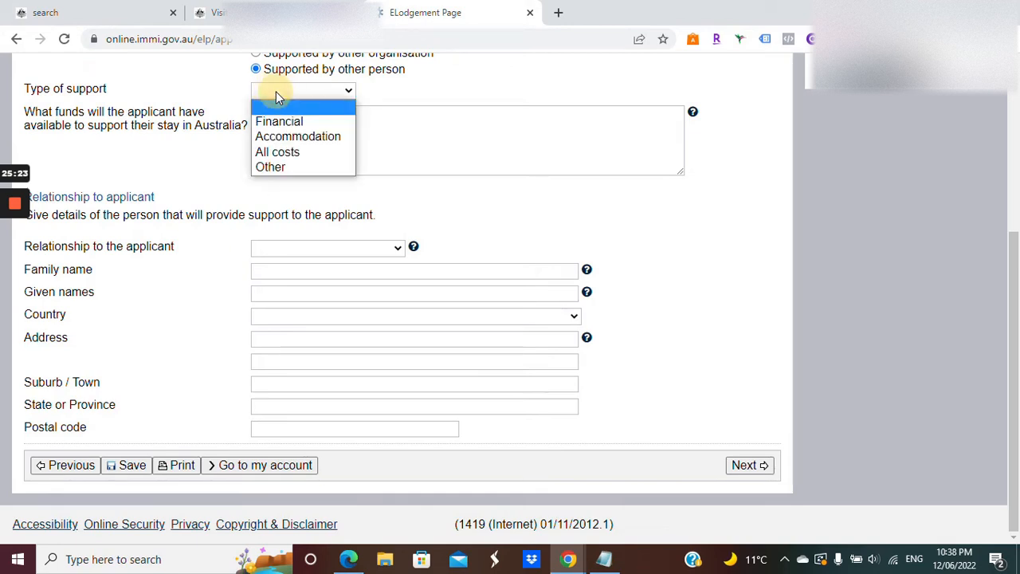
left_click(292, 155)
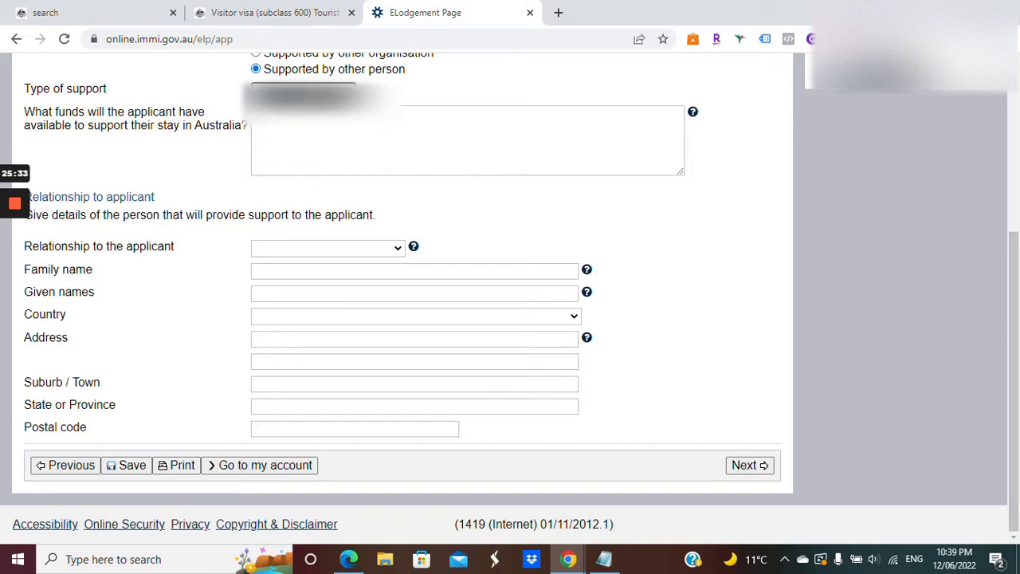
Review the field for the funds available to the applicant and the relationship choices for the supporting person.
left_click(285, 141)
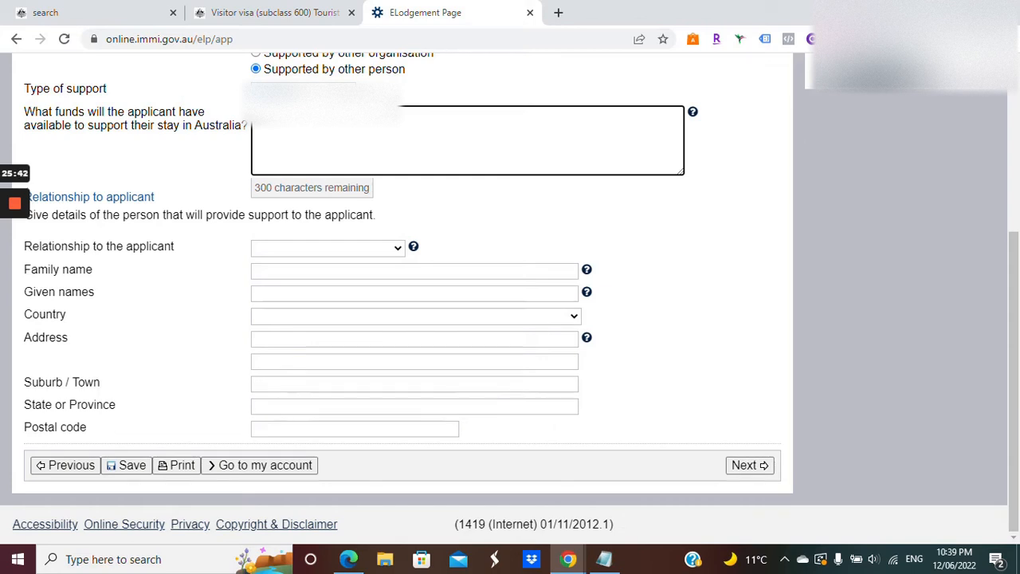
left_click(300, 249)
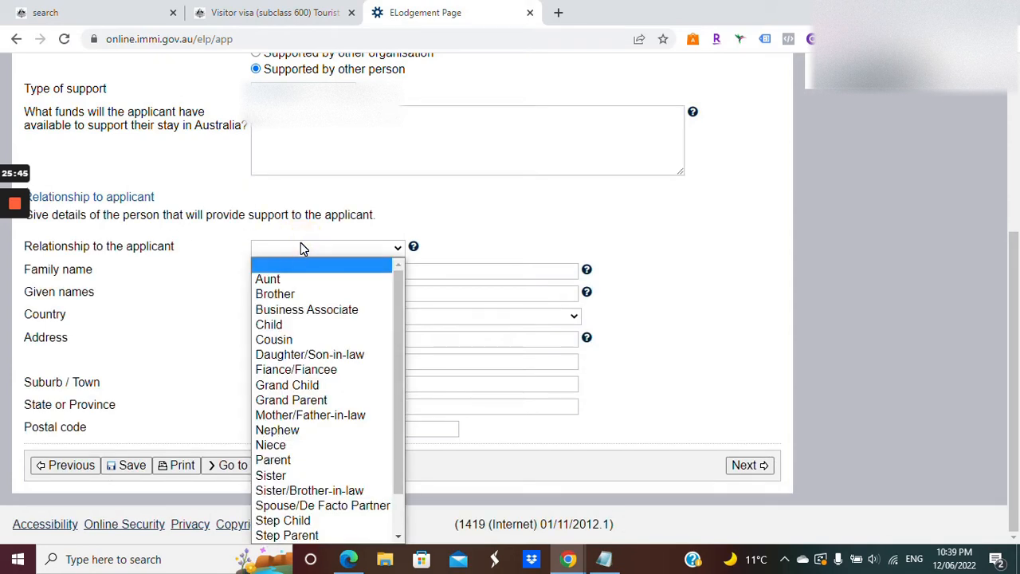
left_click(222, 255)
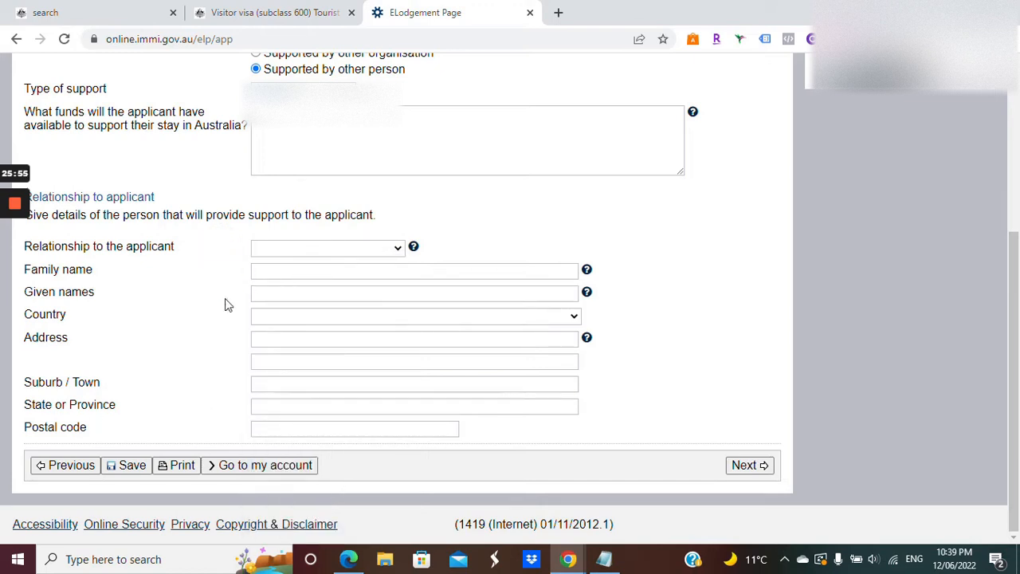
mouse_move(15, 209)
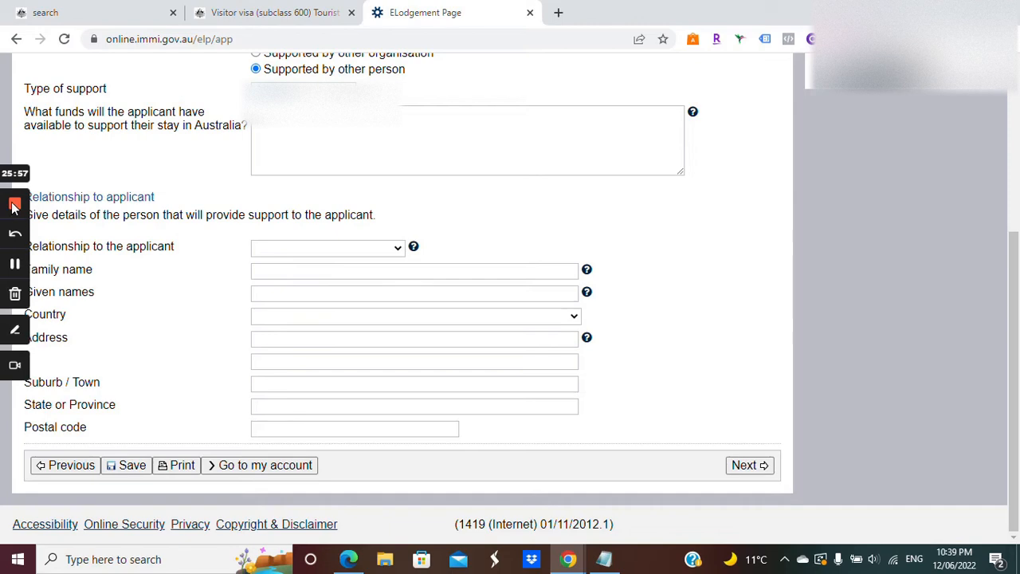
left_click(15, 265)
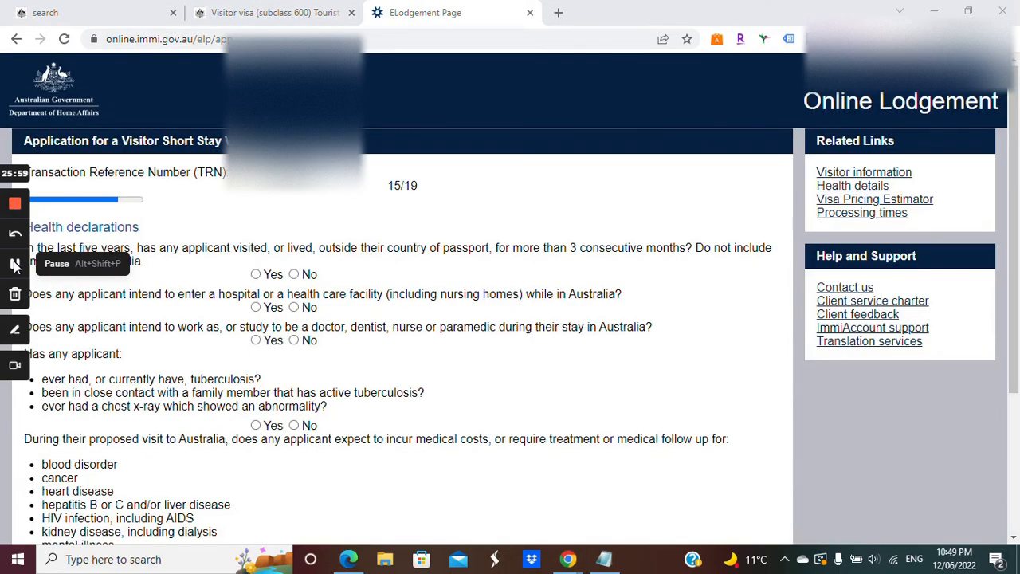
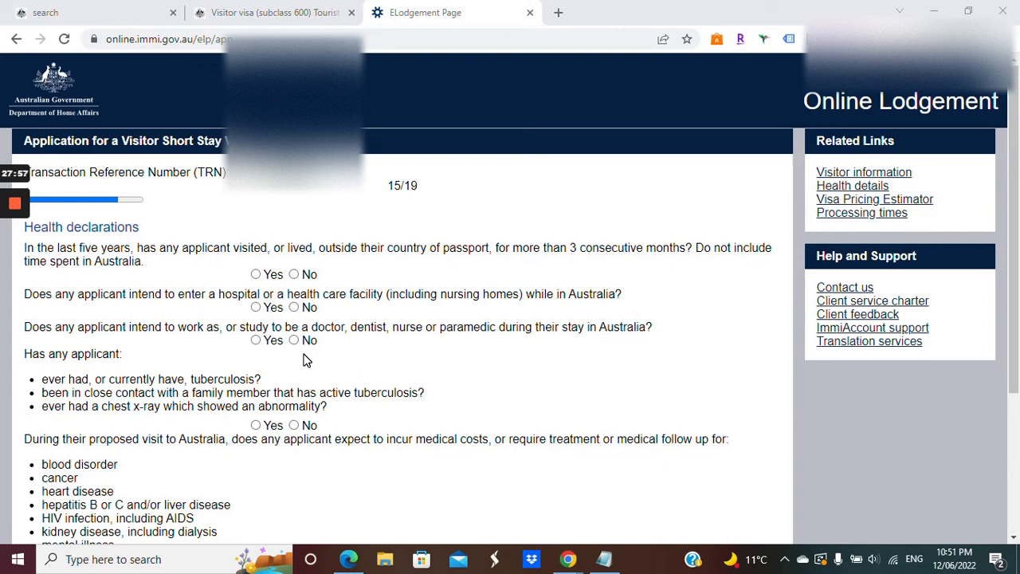
Read through the health declaration questions, from time spent outside the country of passport to mobility or care assistance.
scroll(404, 338, "down", 1)
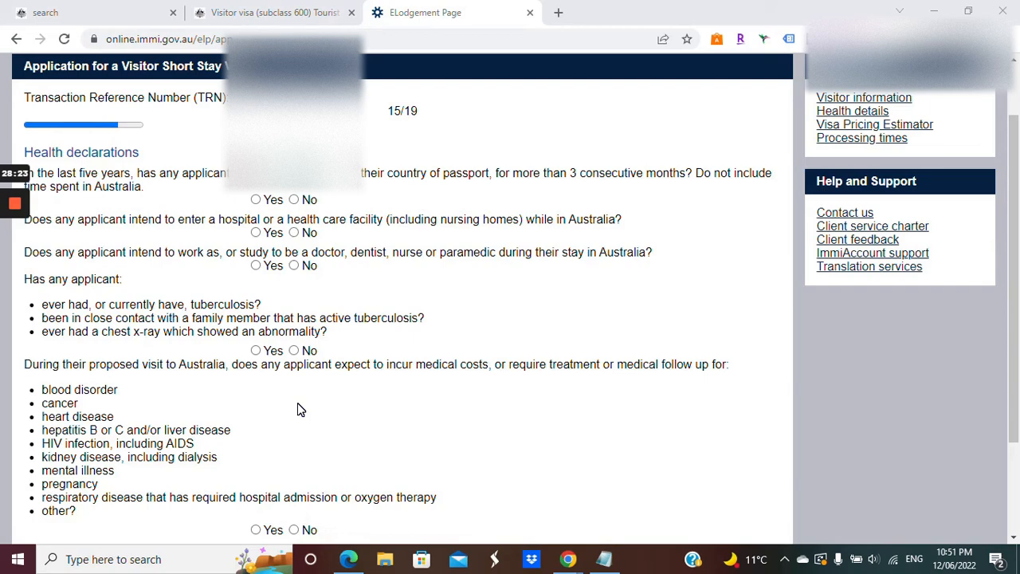
scroll(297, 404, "down", 1)
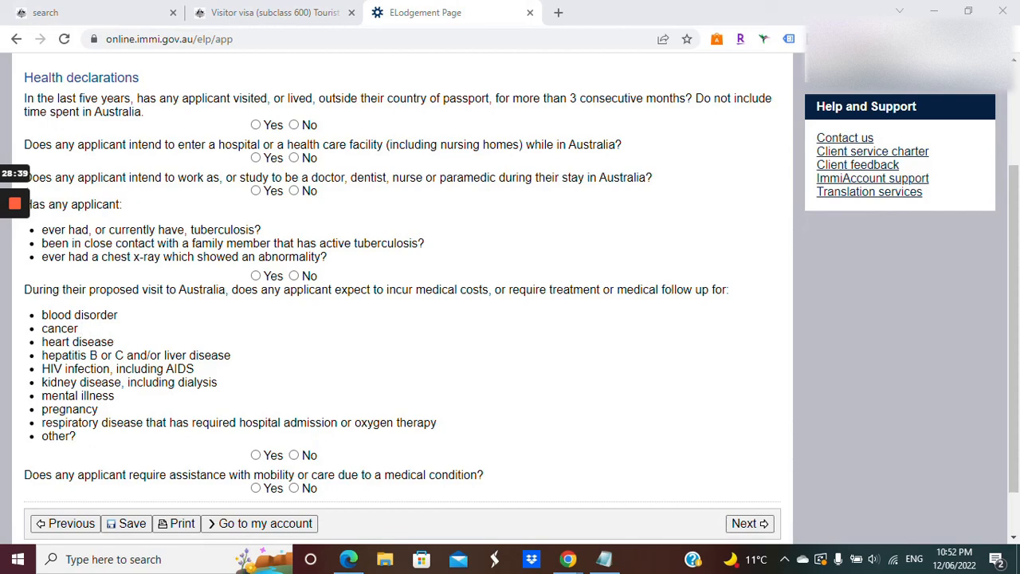
scroll(398, 319, "down", 1)
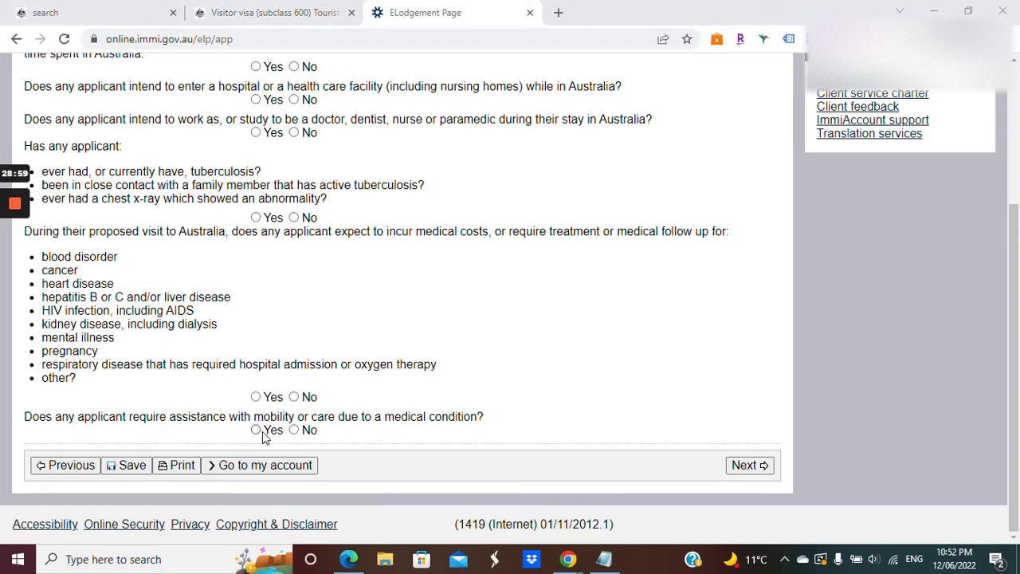
scroll(422, 394, "up", 2)
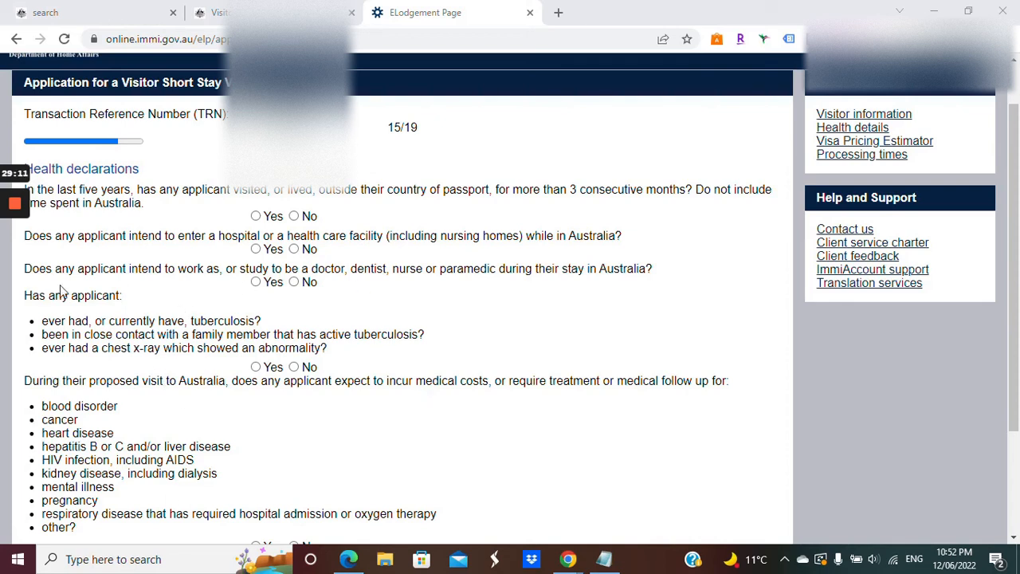
mouse_move(17, 244)
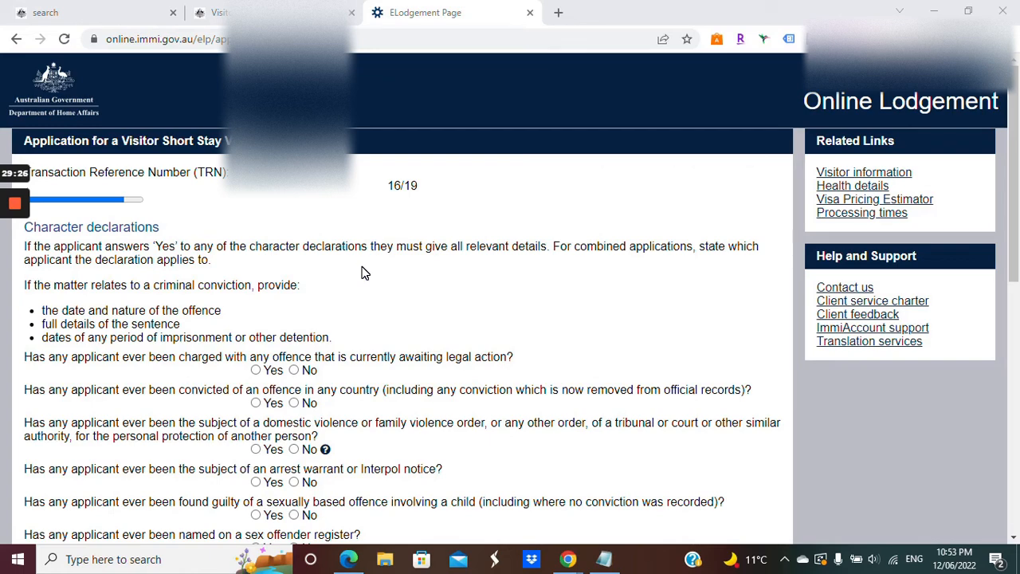
Read through the character declarations, from pending offences and convictions to military service, overstayed visas and outstanding debts.
scroll(363, 273, "down", 9)
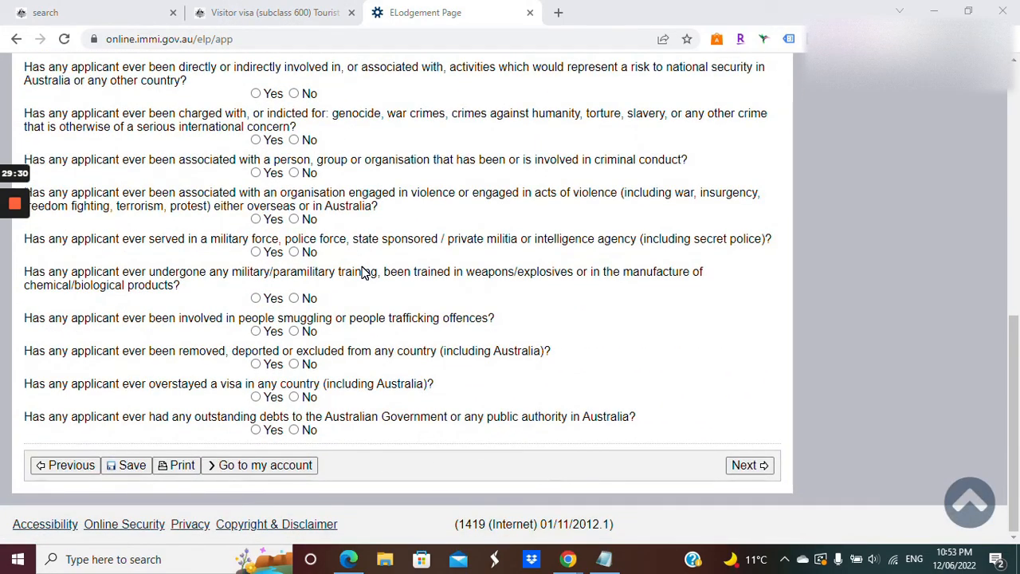
scroll(363, 272, "up", 5)
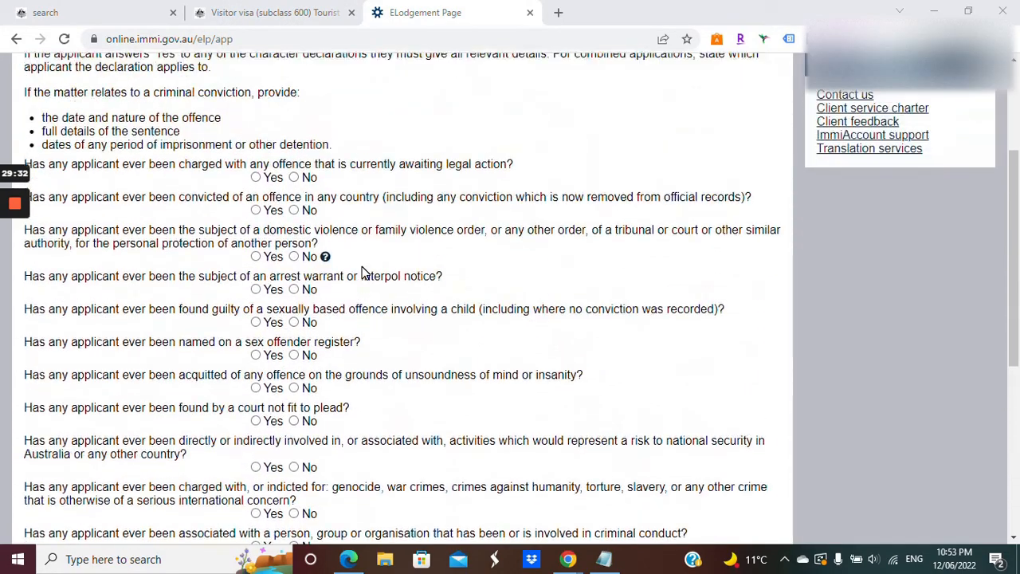
scroll(363, 273, "up", 1)
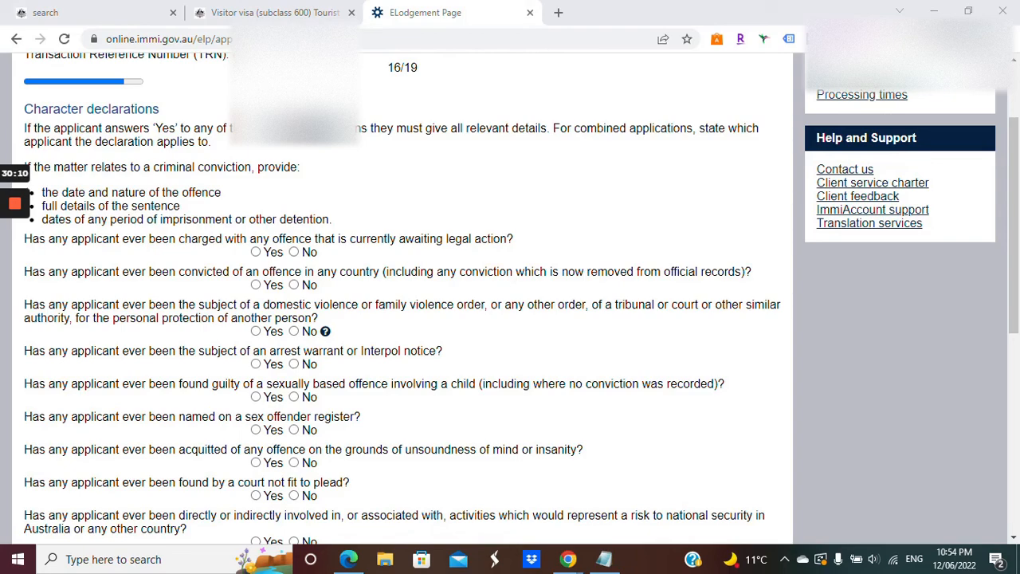
scroll(398, 303, "down", 2)
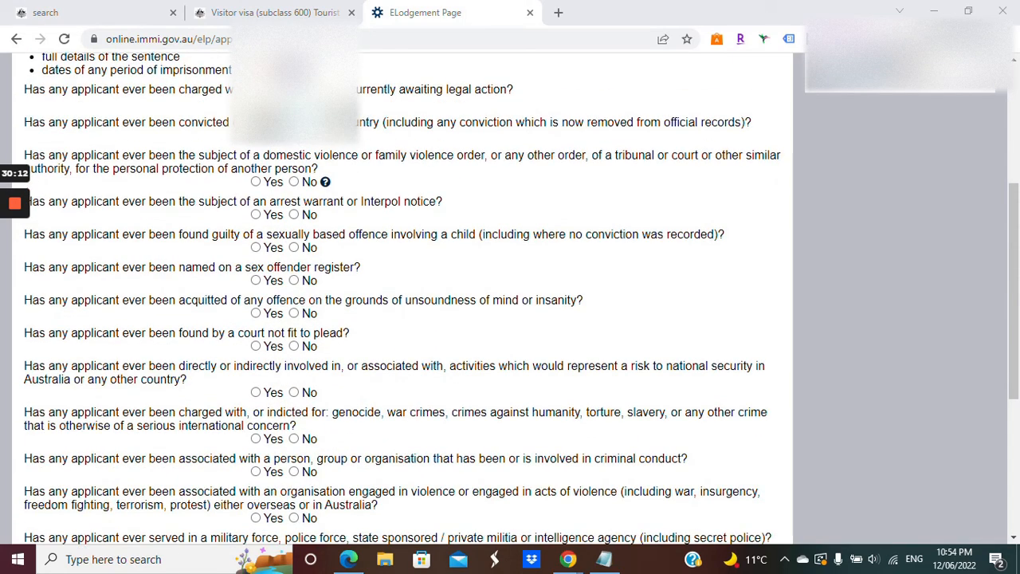
scroll(470, 308, "down", 2)
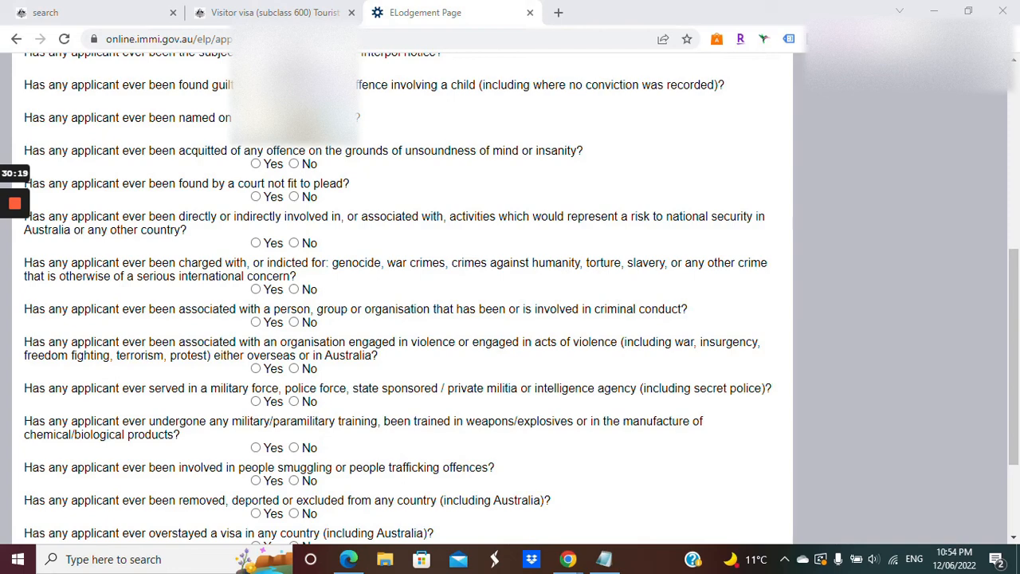
scroll(510, 298, "down", 2)
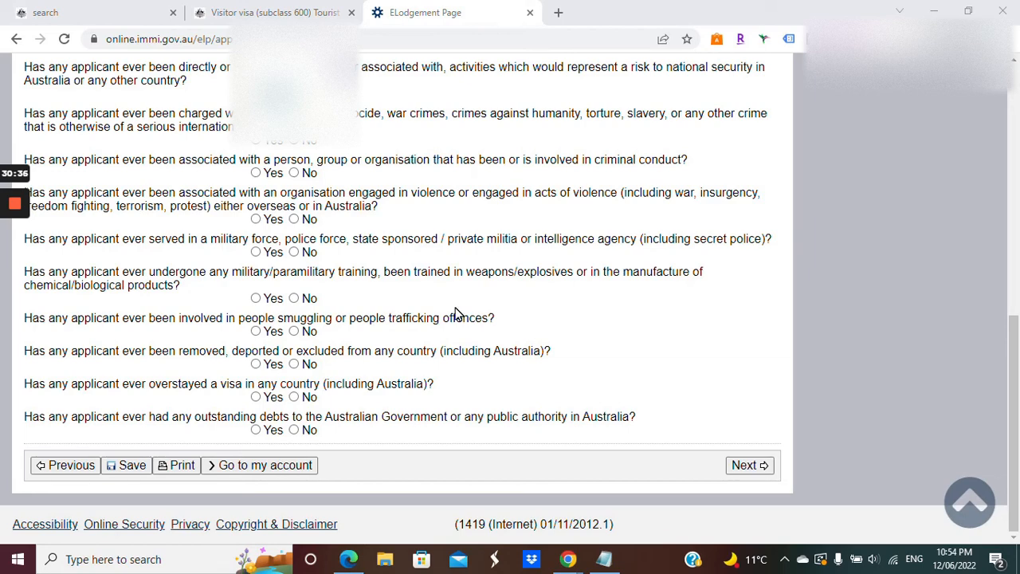
scroll(456, 314, "up", 4)
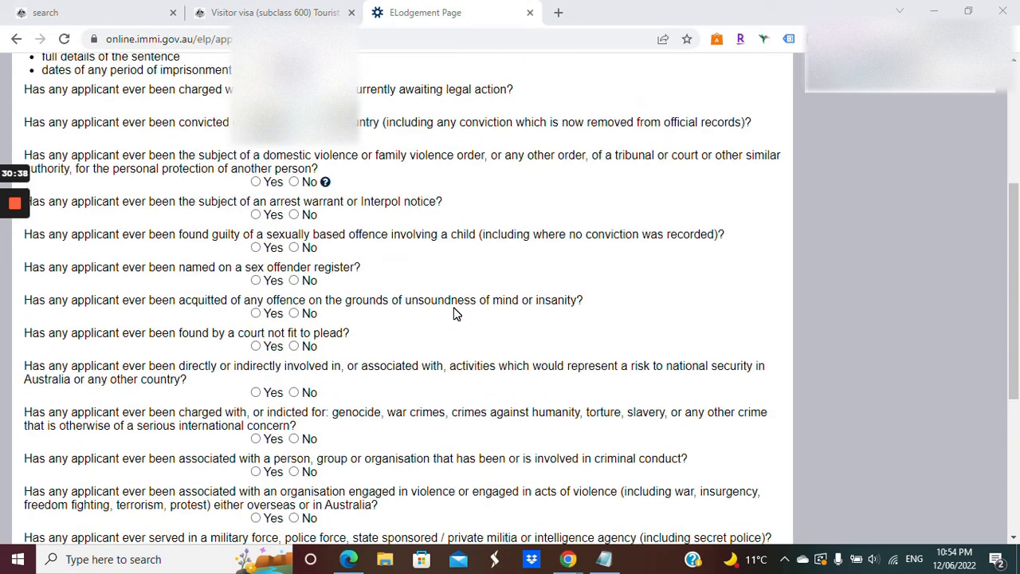
scroll(456, 313, "up", 3)
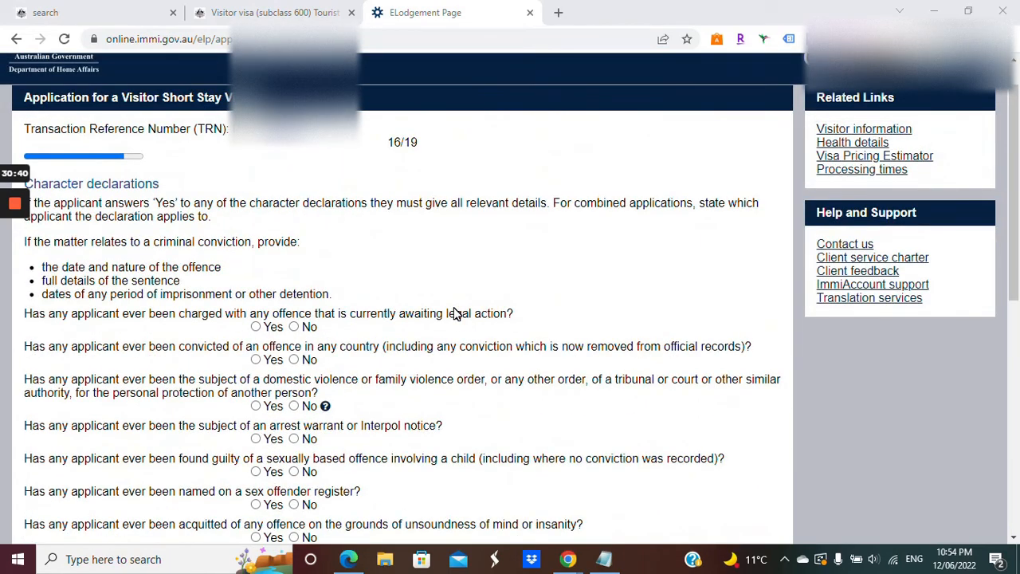
scroll(455, 313, "down", 1)
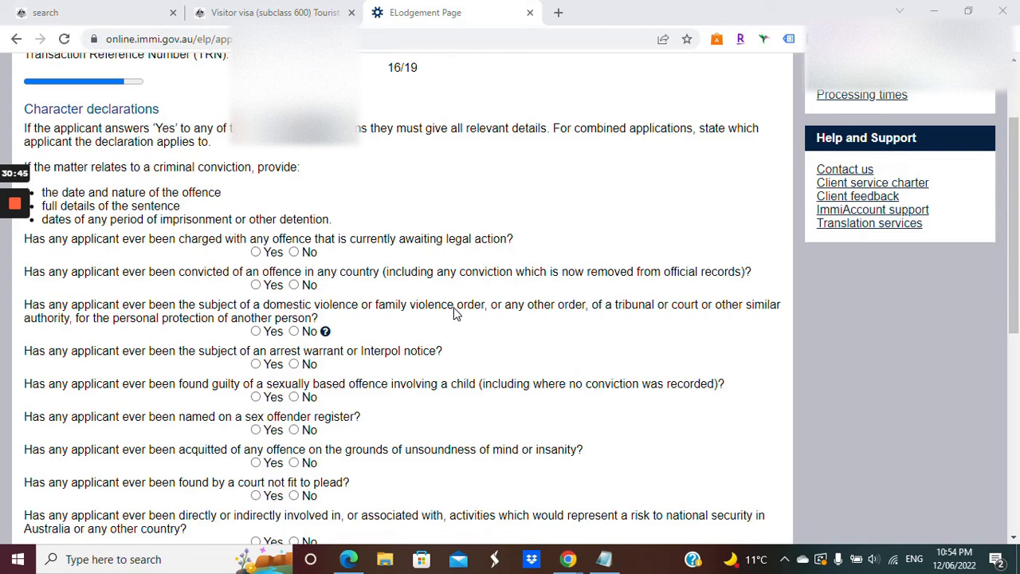
scroll(510, 287, "down", 2)
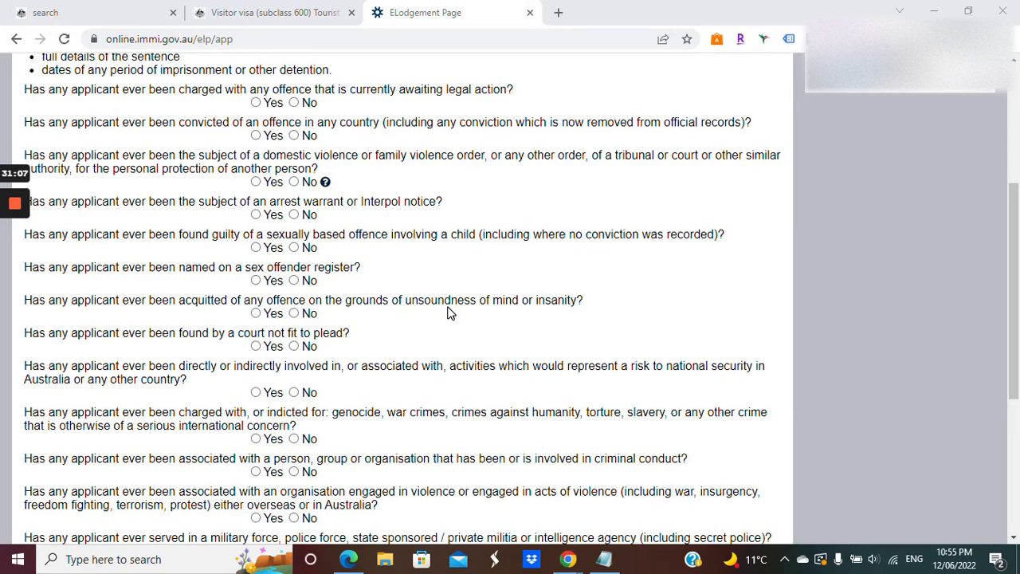
scroll(448, 312, "down", 2)
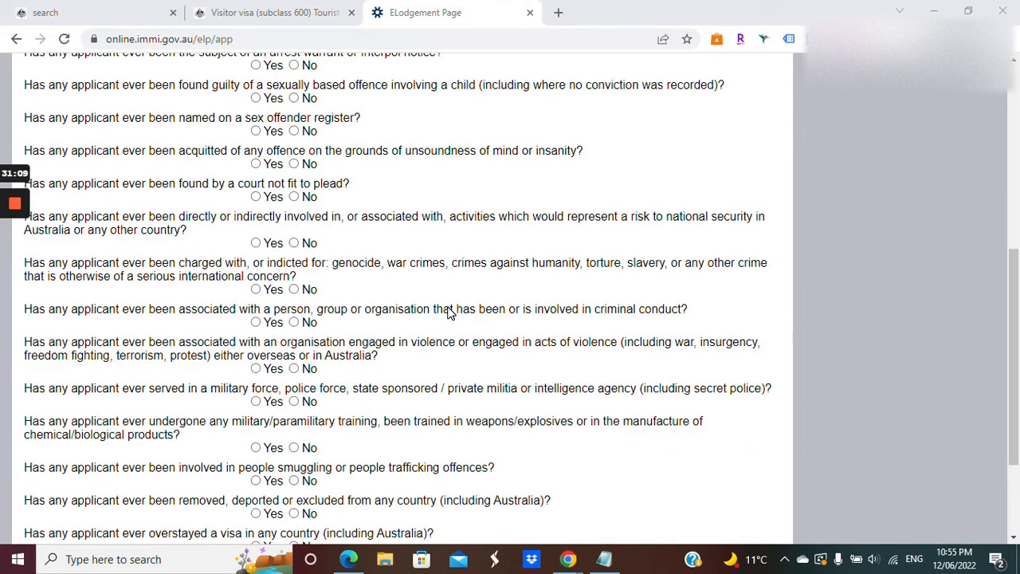
scroll(448, 313, "up", 5)
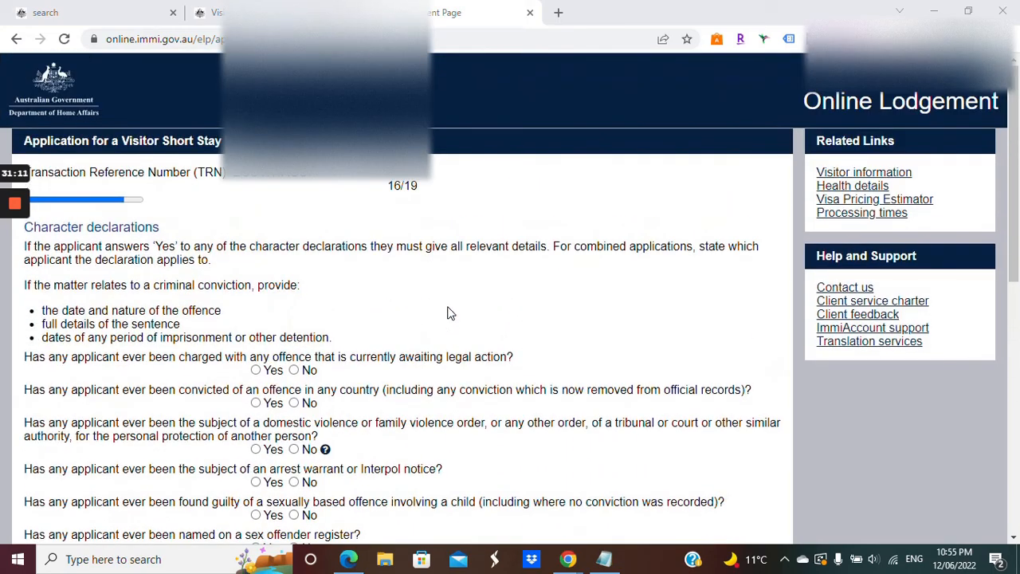
scroll(448, 313, "down", 1)
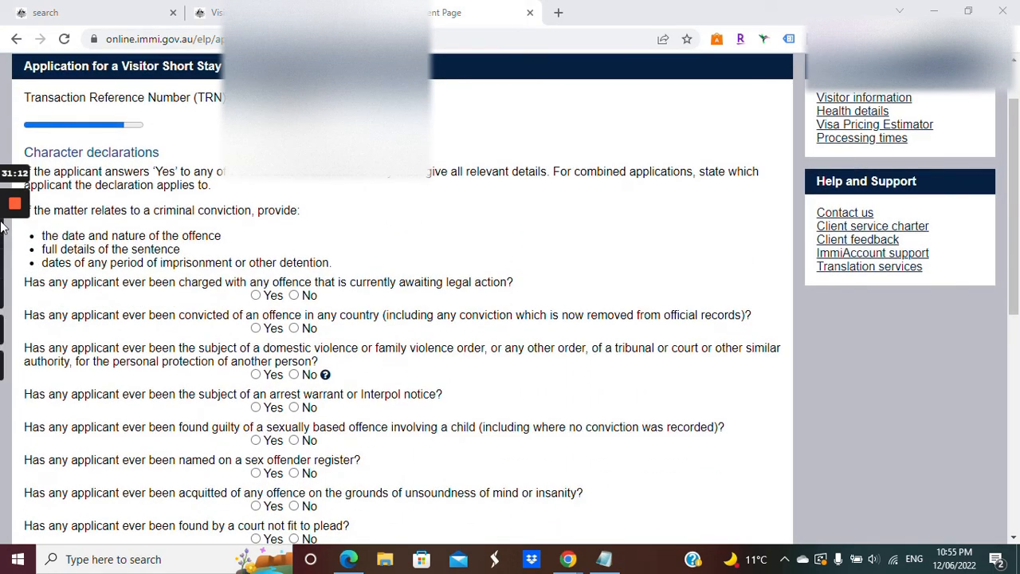
mouse_move(10, 263)
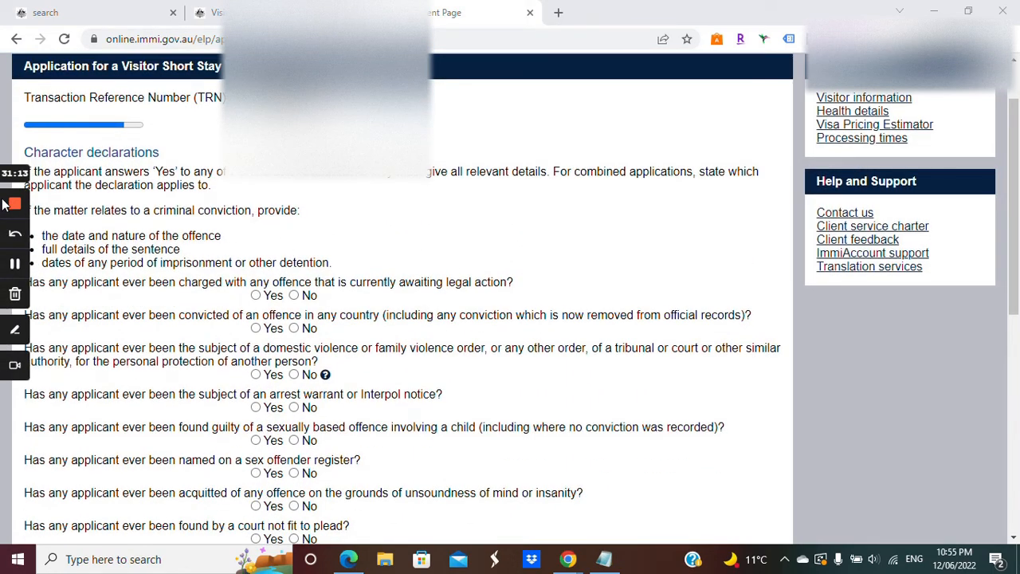
left_click(9, 265)
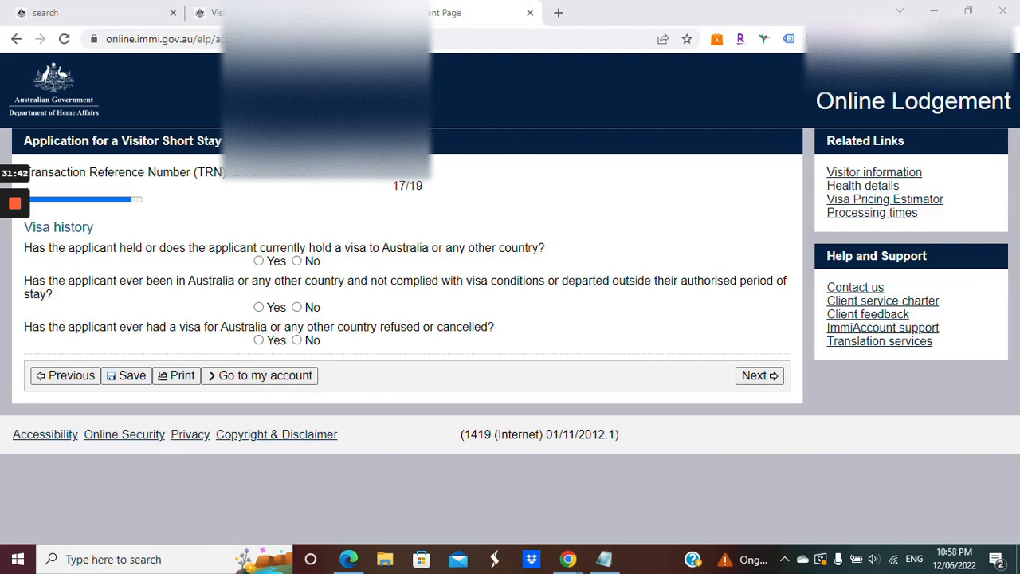
In the visa history, answer Yes to having had a visa refused or cancelled, and look at its details field.
left_click(300, 263)
left_click(258, 340)
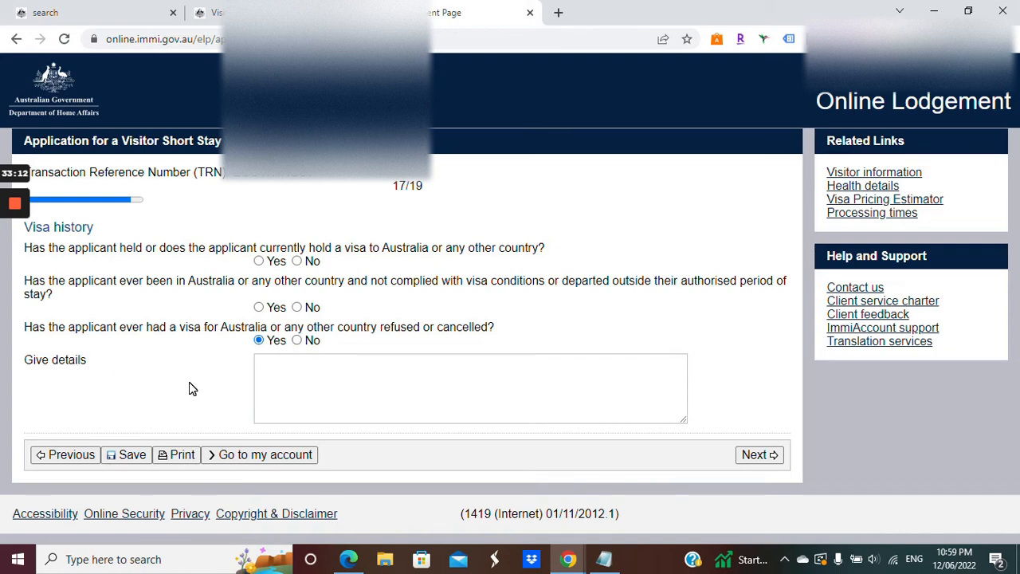
mouse_move(14, 207)
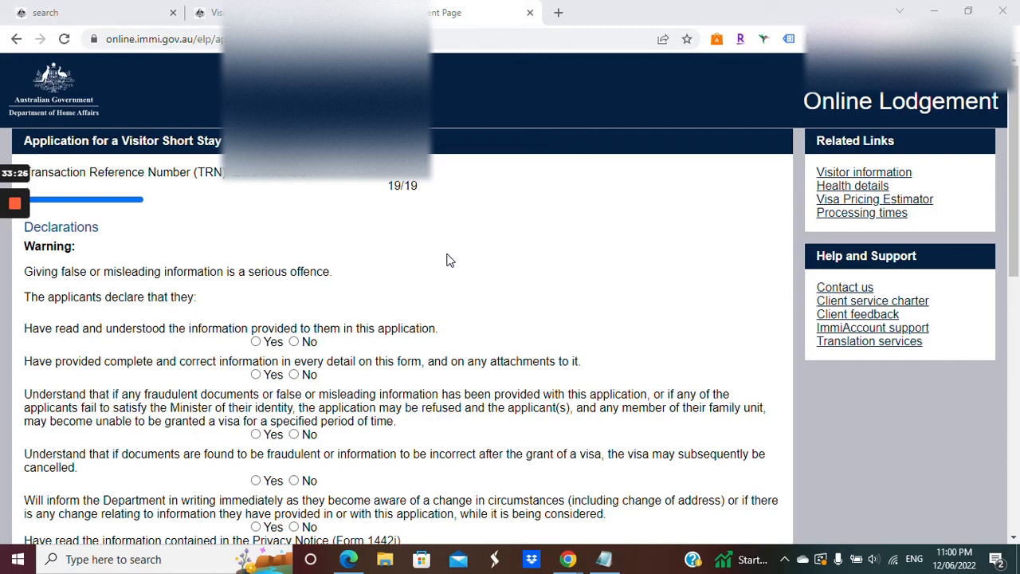
Read through the final applicant declarations, including the Privacy Notice, 8503 condition, study limit, biometric consent and work restriction statements.
scroll(449, 260, "down", 6)
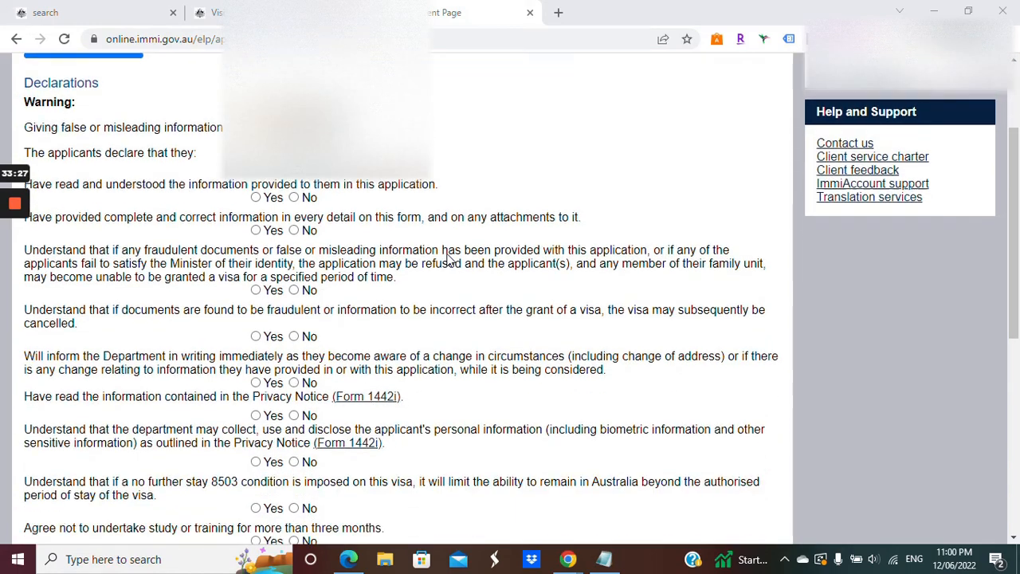
scroll(448, 259, "down", 3)
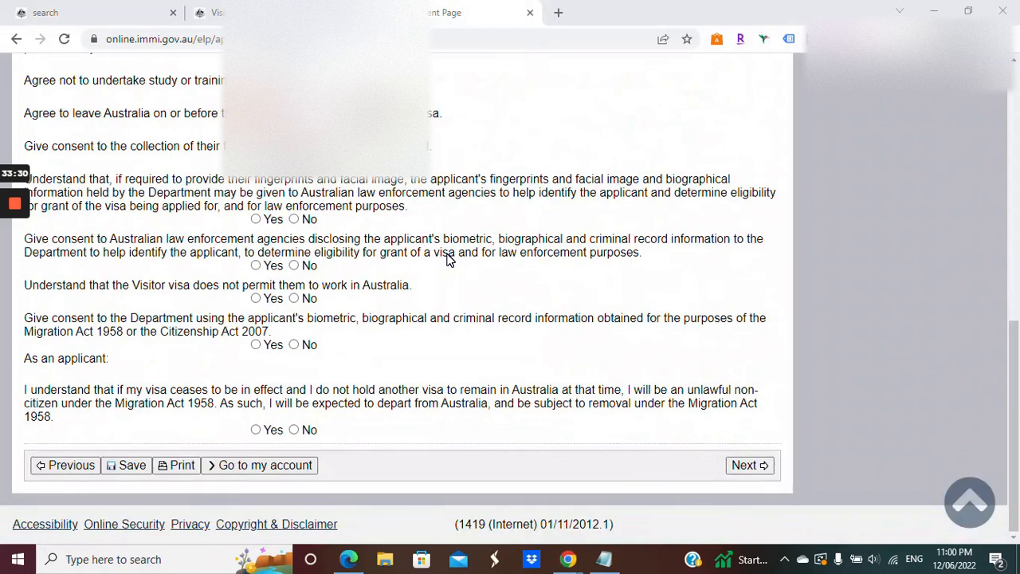
scroll(449, 260, "up", 9)
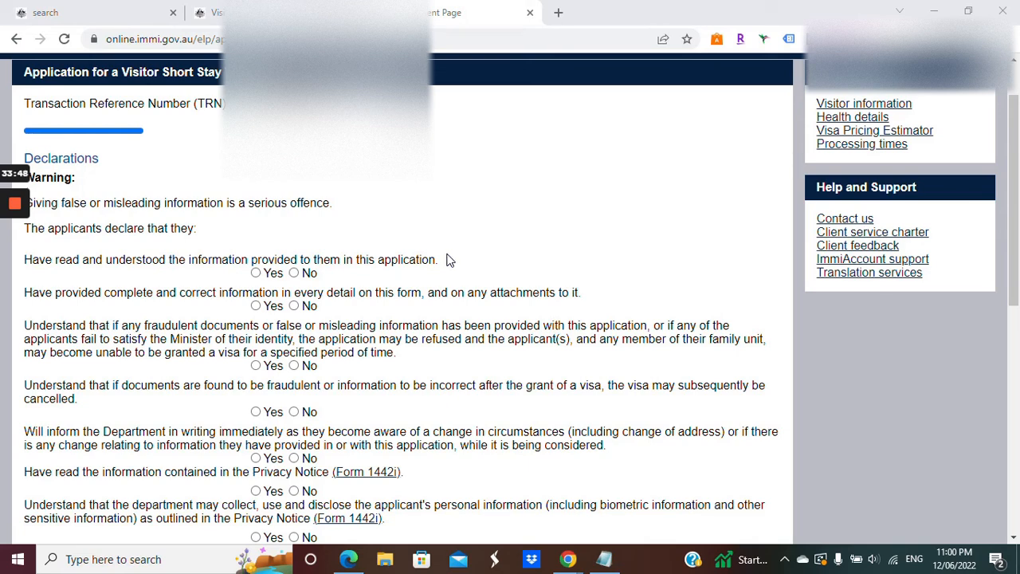
scroll(446, 260, "down", 1)
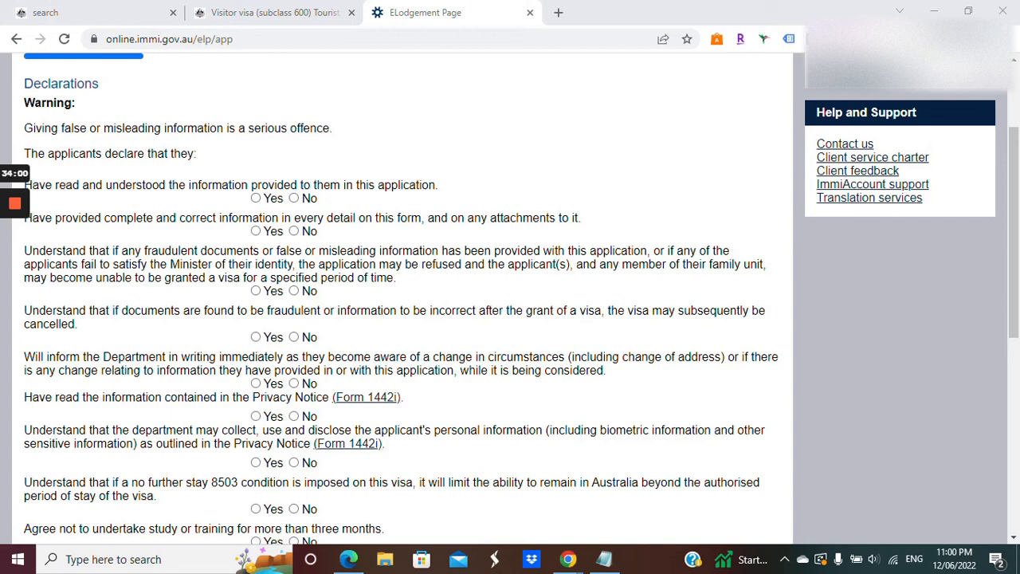
scroll(399, 295, "down", 1)
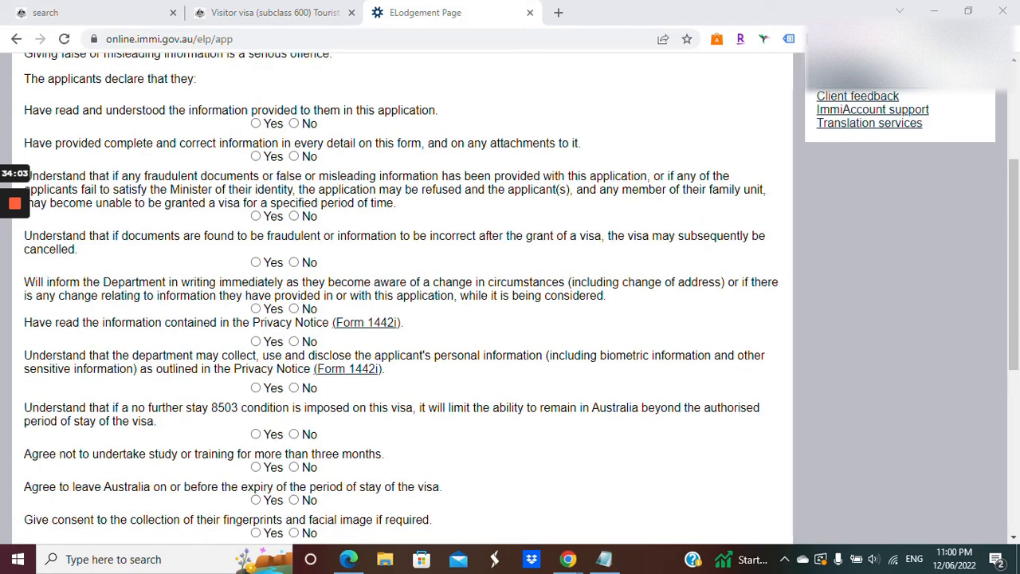
scroll(399, 294, "down", 1)
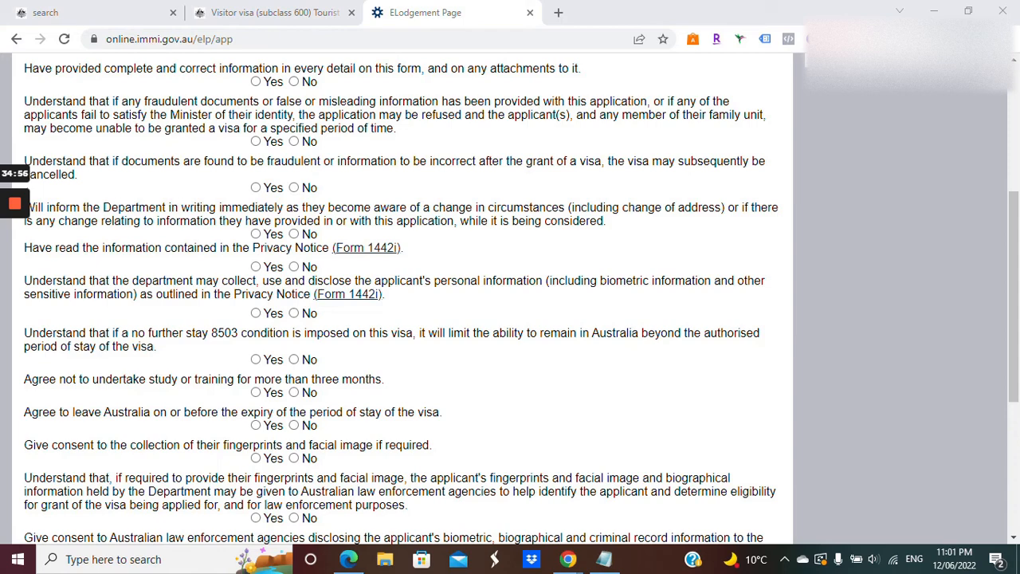
scroll(483, 360, "down", 1)
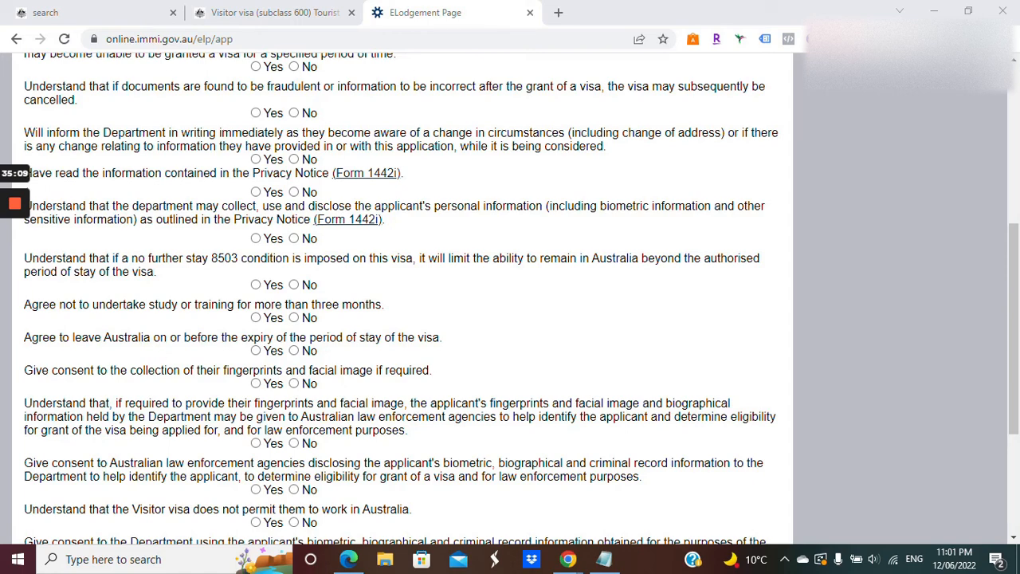
Read through the remaining applicant declarations, from the Privacy Notice to biometric consent, the work restriction and unlawful non-citizen status, then recheck the opening statements.
scroll(398, 295, "down", 1)
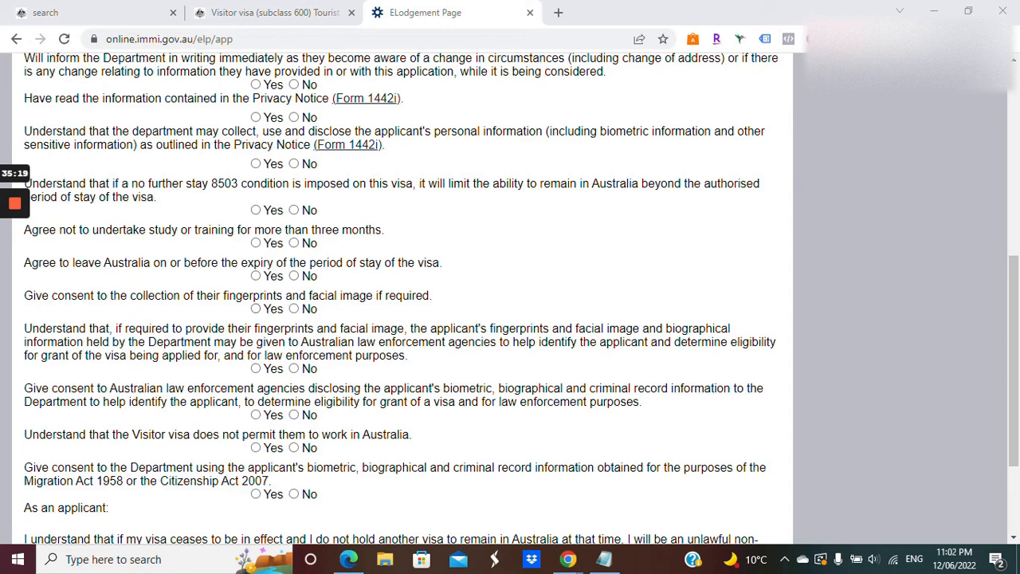
scroll(136, 341, "down", 1)
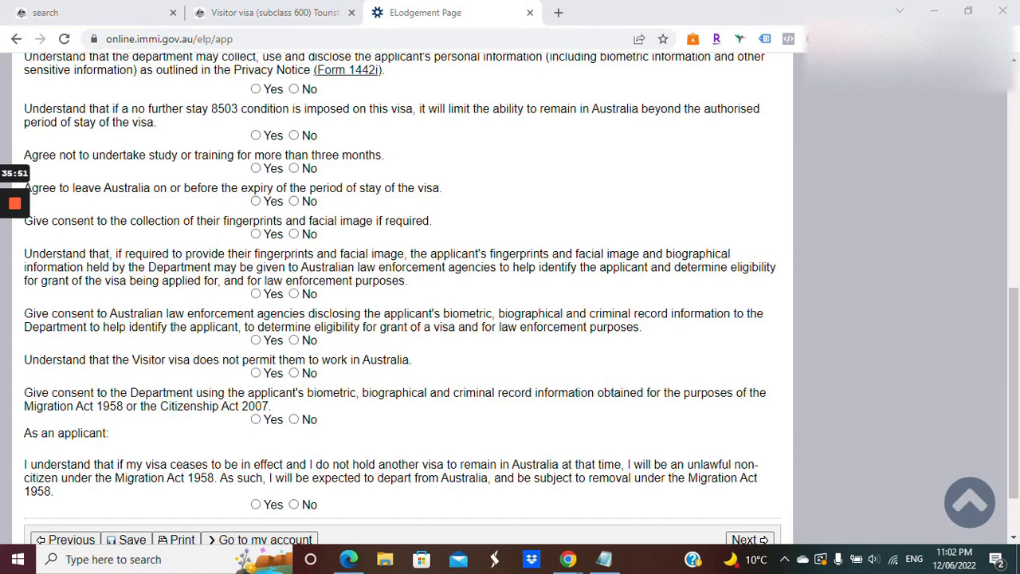
scroll(275, 366, "down", 2)
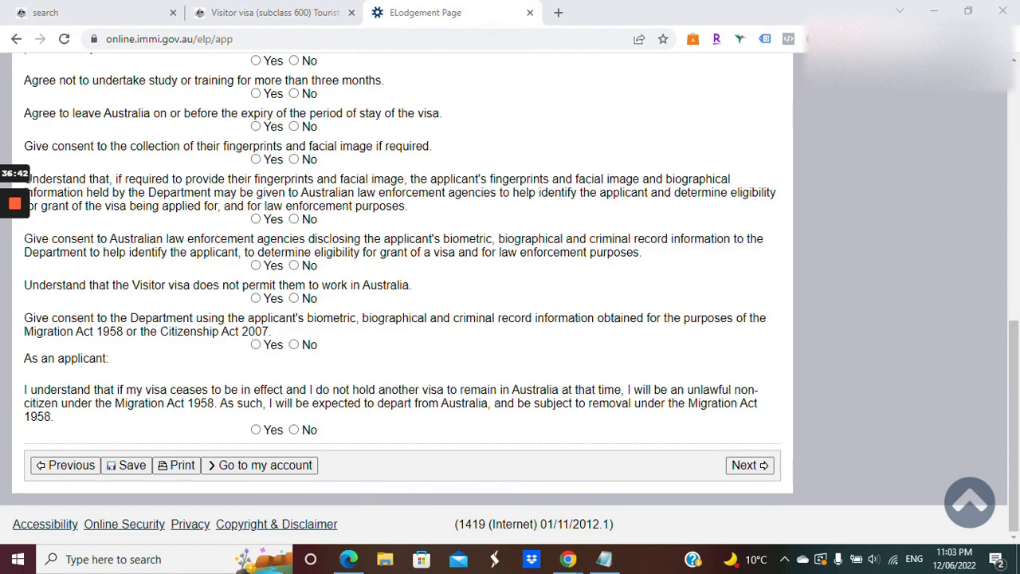
scroll(558, 407, "up", 6)
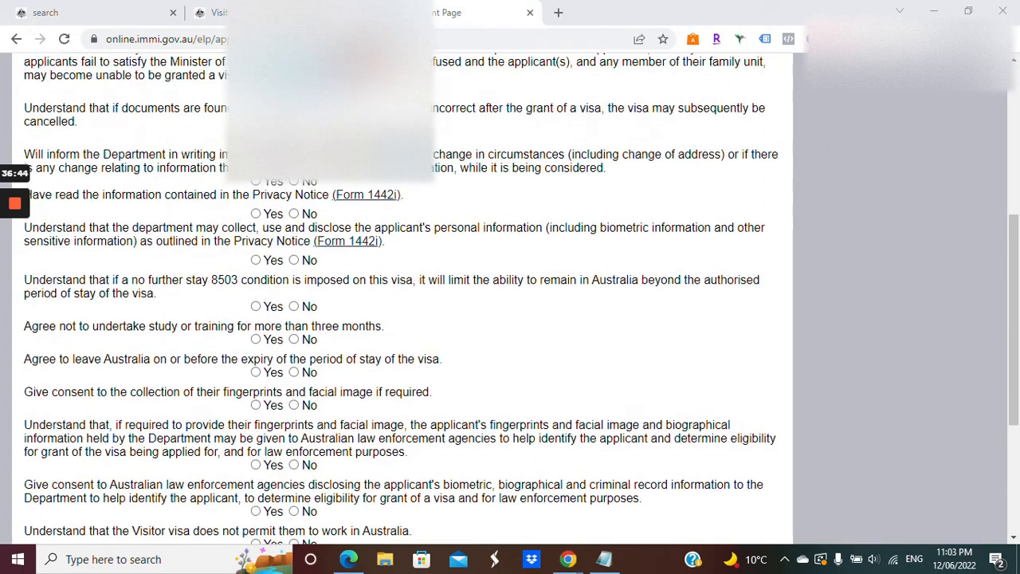
scroll(558, 406, "down", 3)
scroll(558, 407, "down", 3)
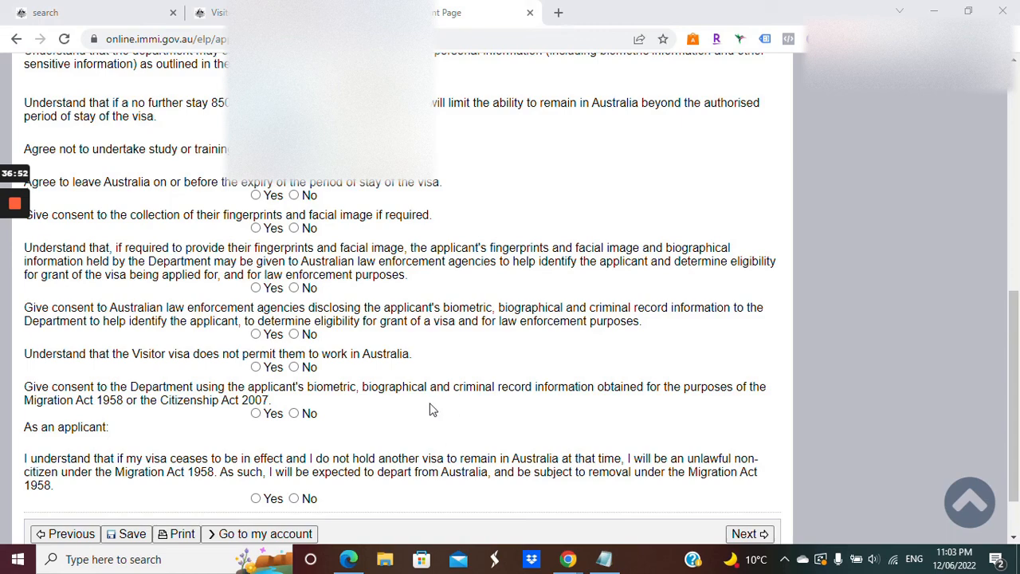
scroll(423, 409, "up", 5)
scroll(421, 409, "up", 2)
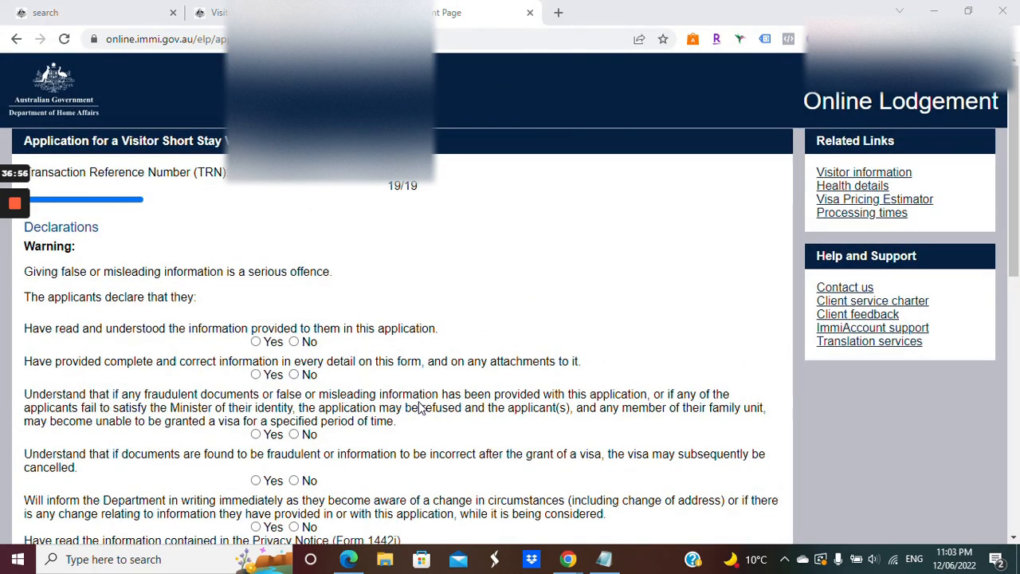
scroll(421, 409, "down", 1)
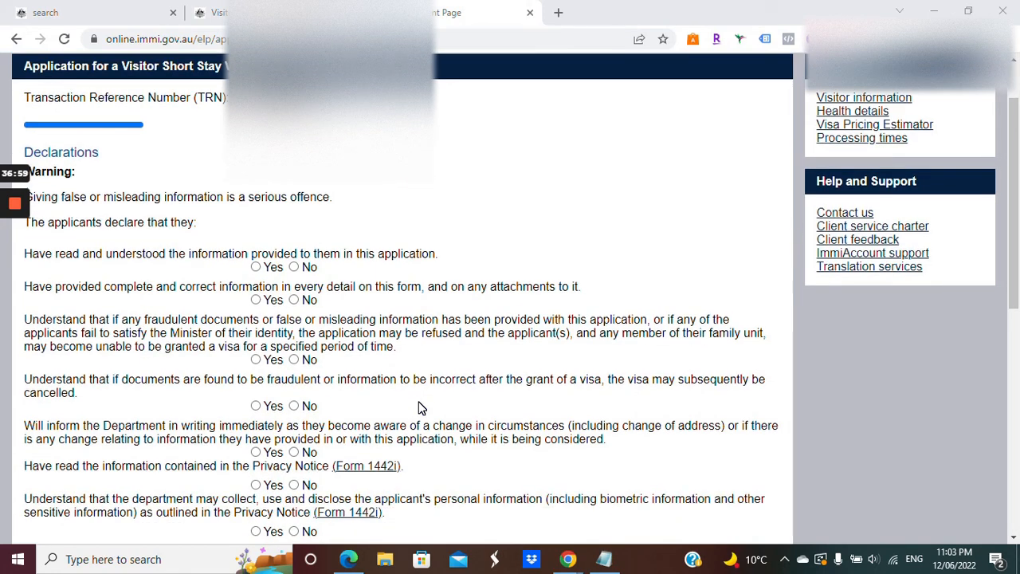
mouse_move(13, 209)
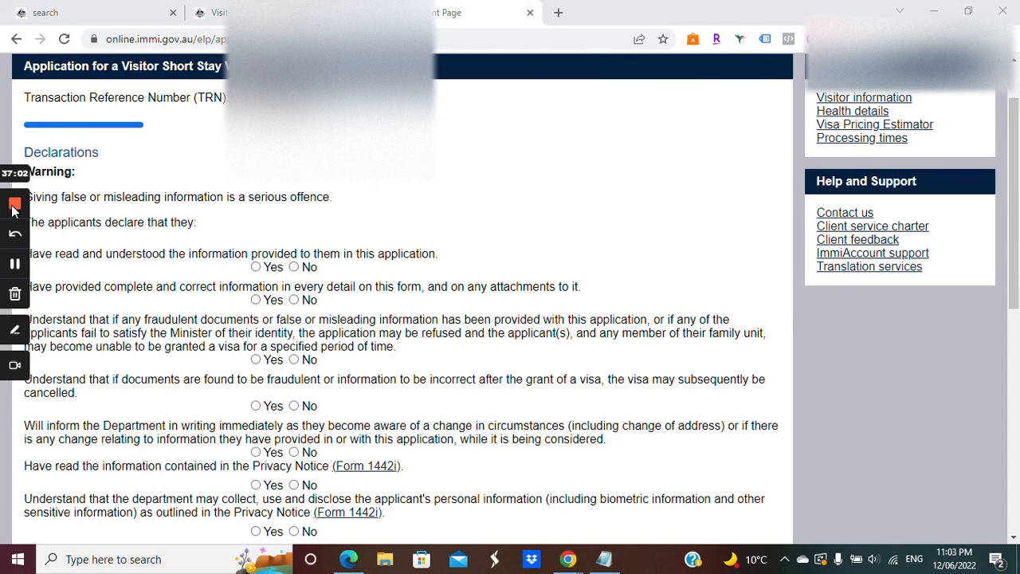
left_click(14, 266)
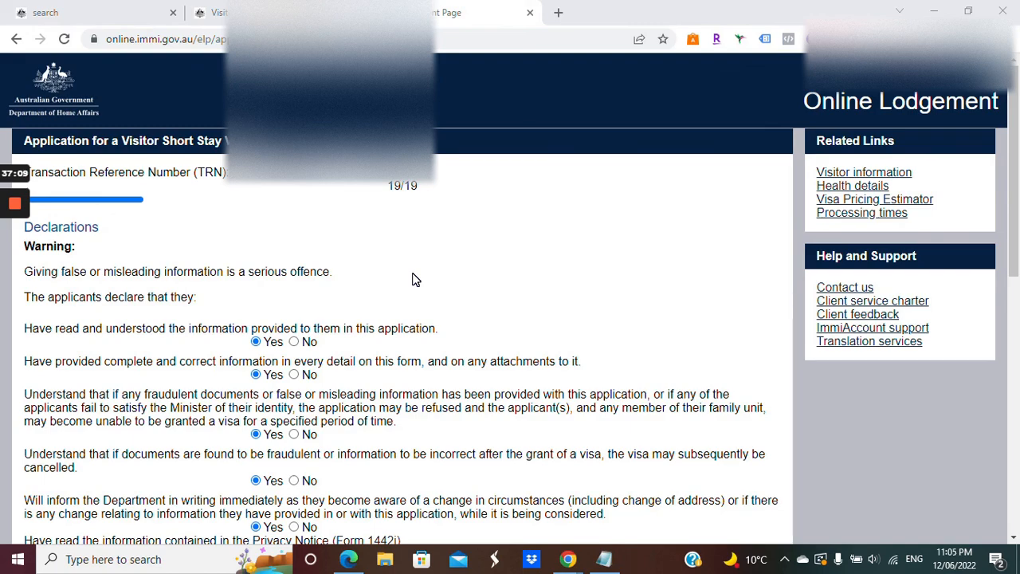
Check that every applicant declaration is answered Yes, down to the final statement about becoming an unlawful non-citizen.
scroll(528, 318, "down", 8)
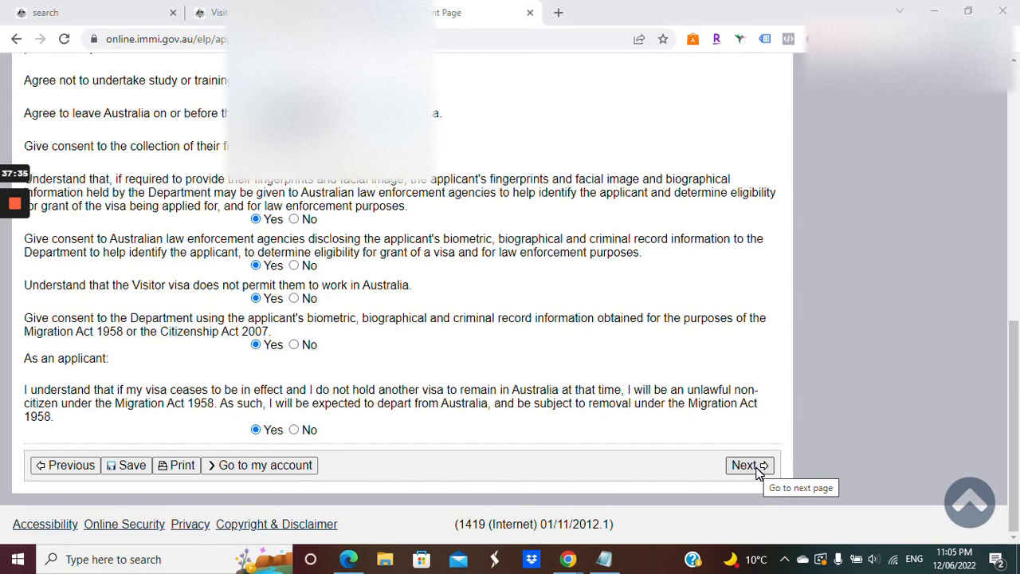
scroll(500, 376, "up", 4)
scroll(498, 377, "down", 4)
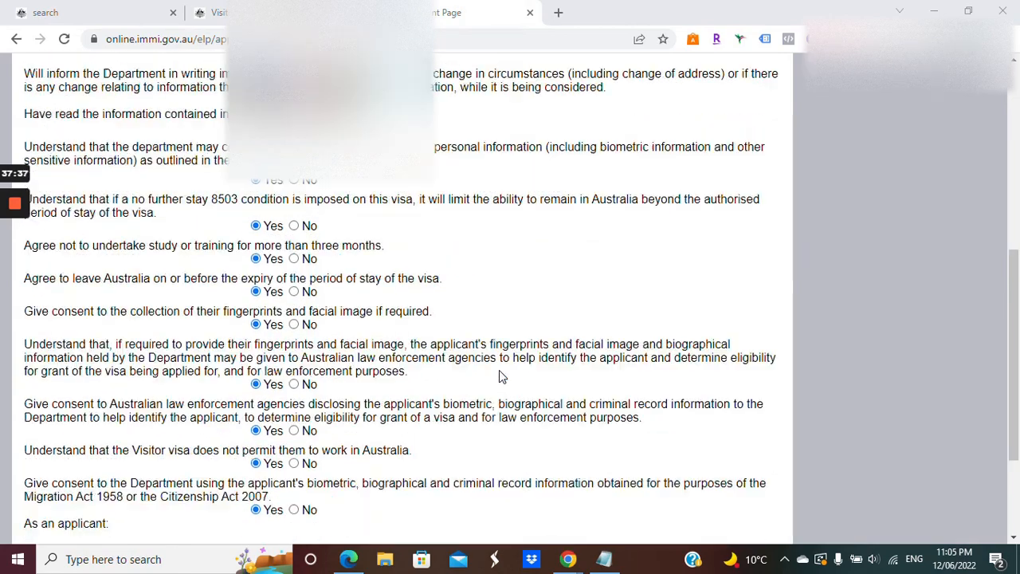
left_click(16, 265)
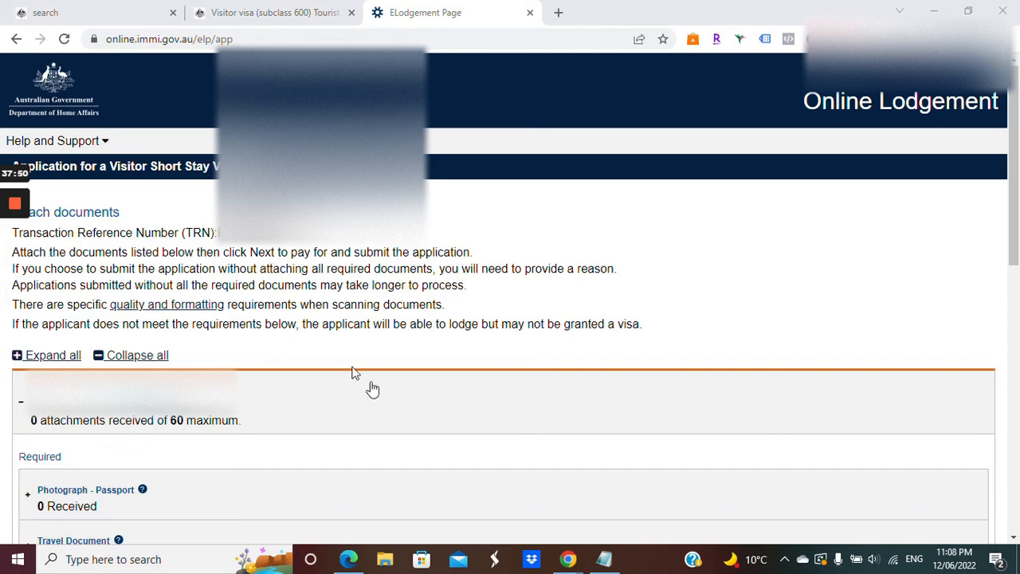
Review the Attach documents instructions and the document list, from passport photograph and travel document to evidence of tourism activities and funding.
scroll(387, 391, "down", 4)
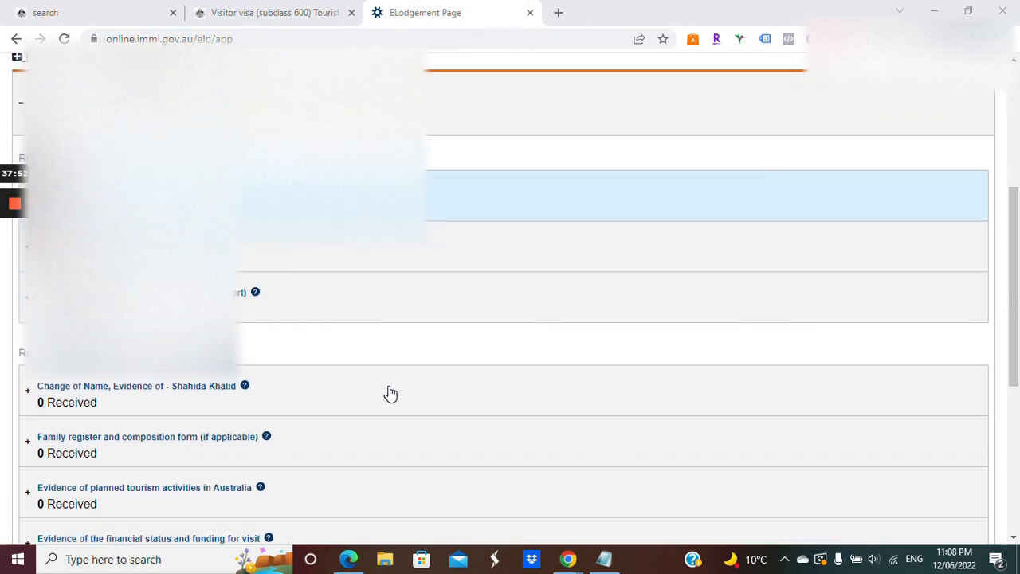
scroll(389, 391, "down", 3)
scroll(387, 391, "up", 7)
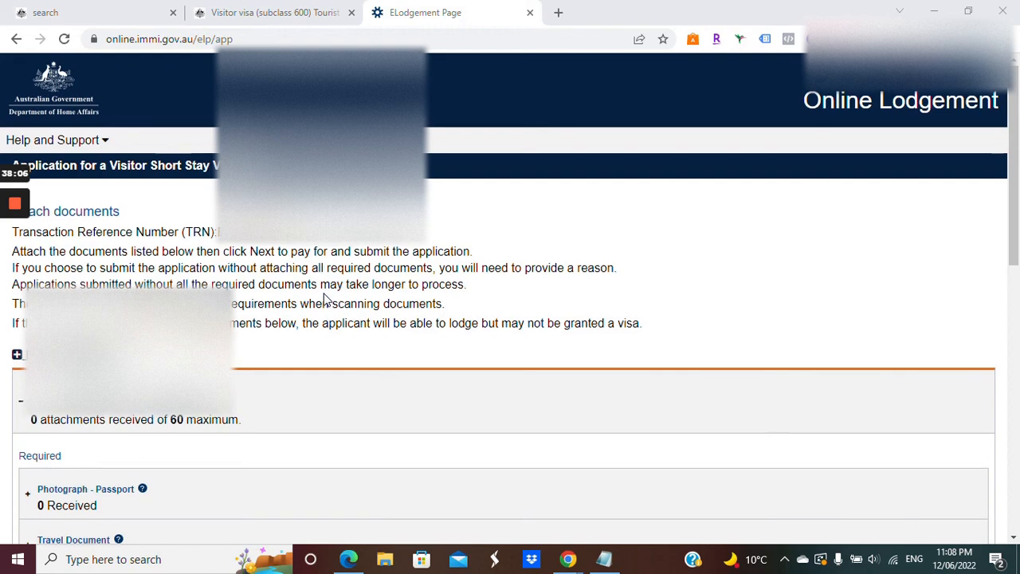
scroll(324, 300, "down", 1)
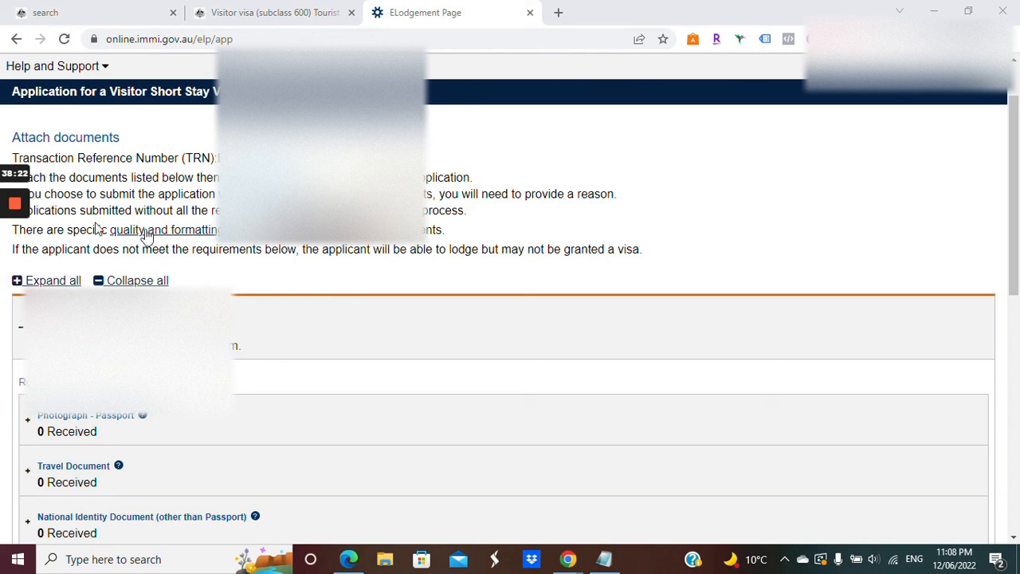
mouse_move(16, 206)
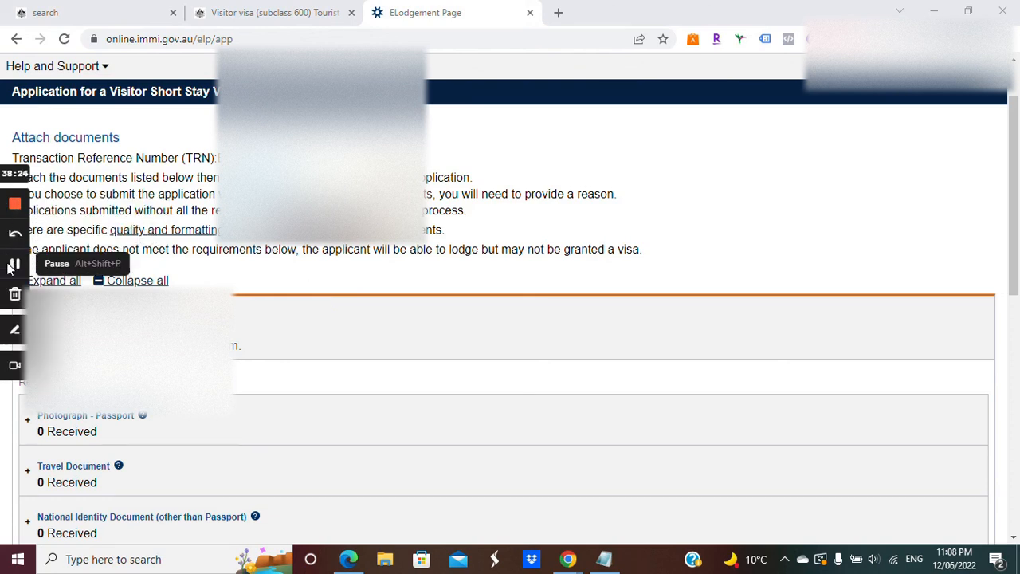